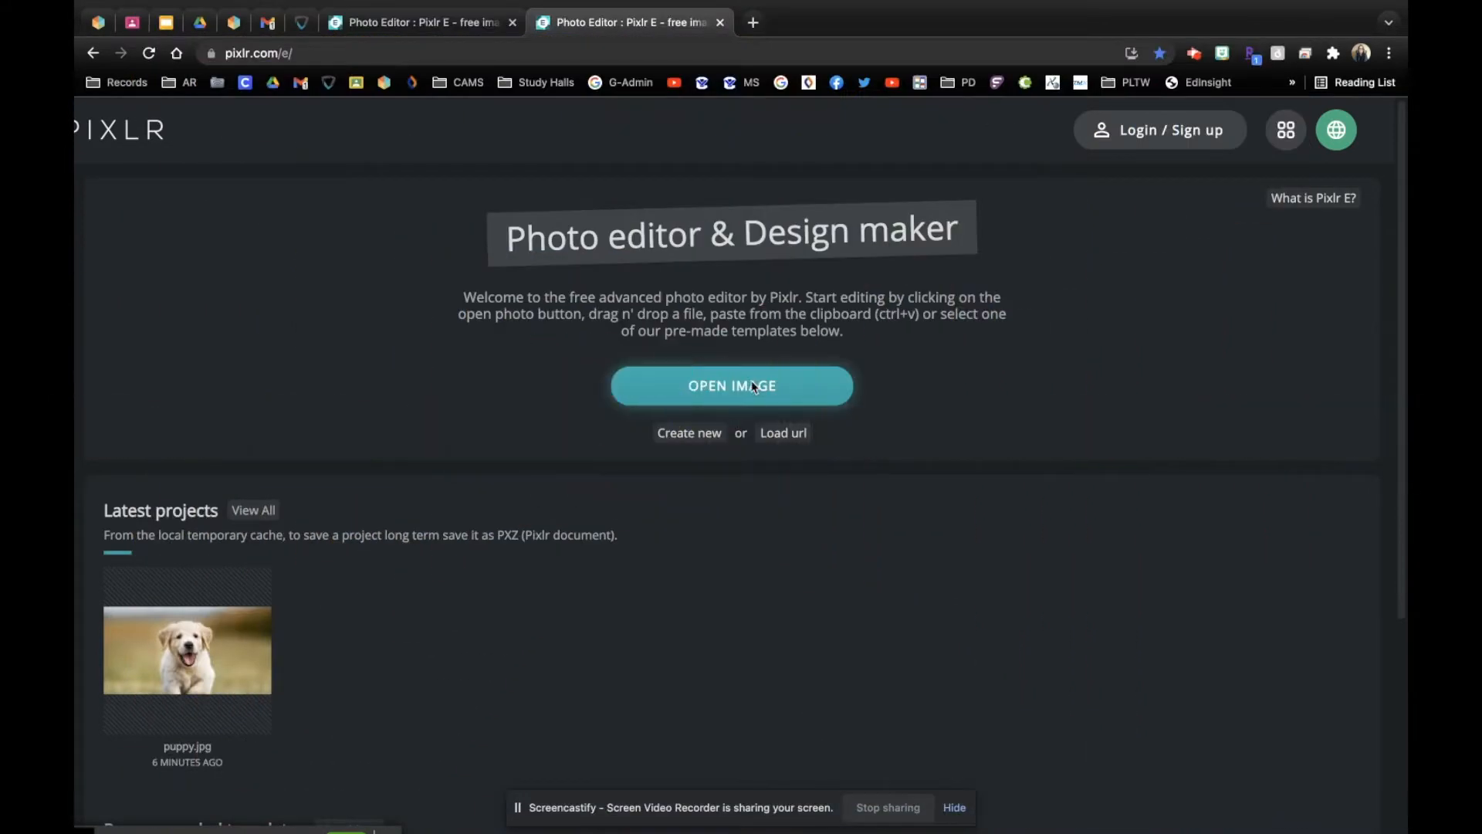
# Open Pepper.jpg from the Downloads folder, pre-resized to Full HD at 1589 x 1920
pyautogui.click(755, 386)
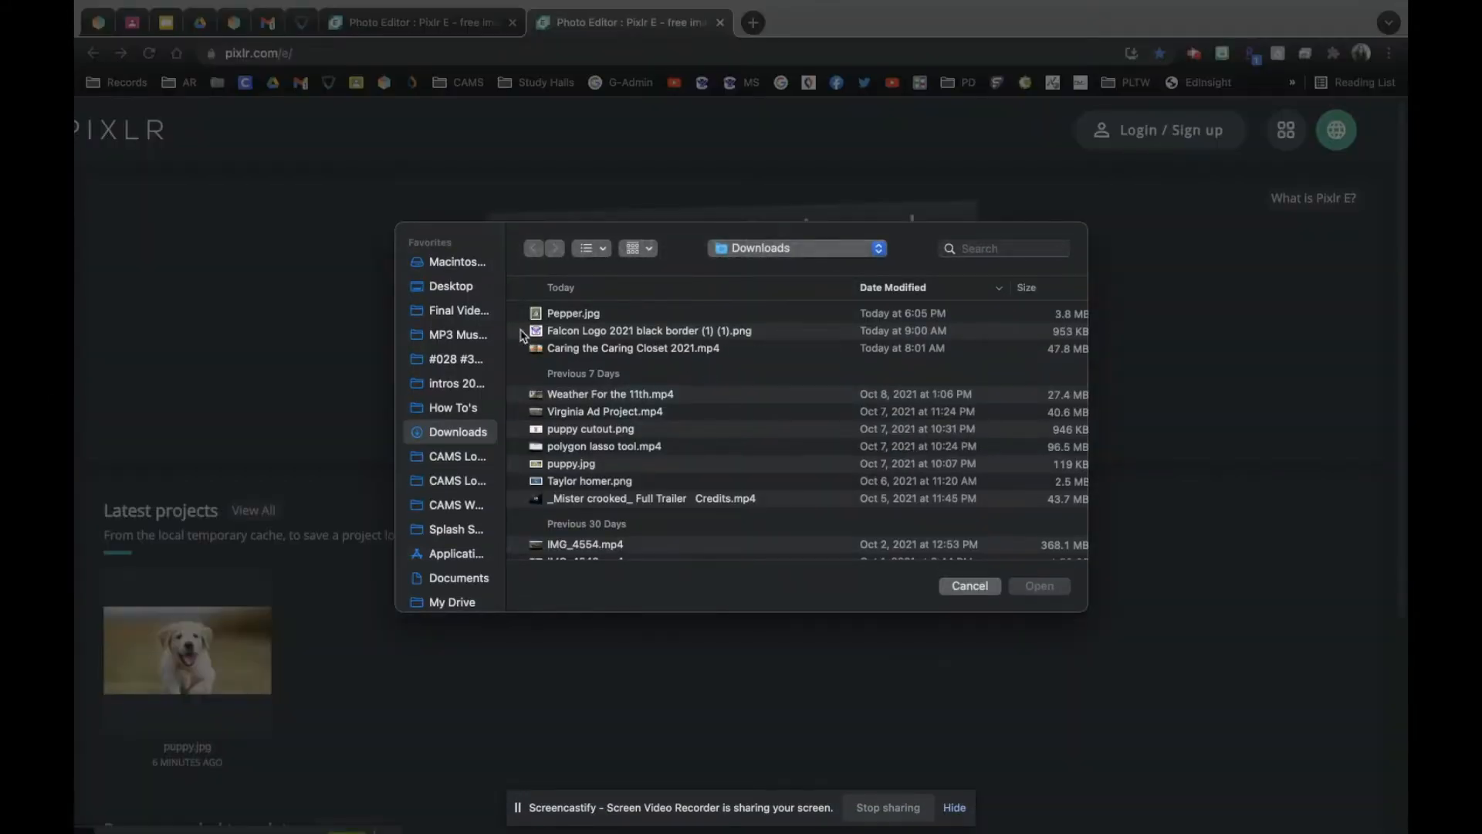
pyautogui.click(572, 317)
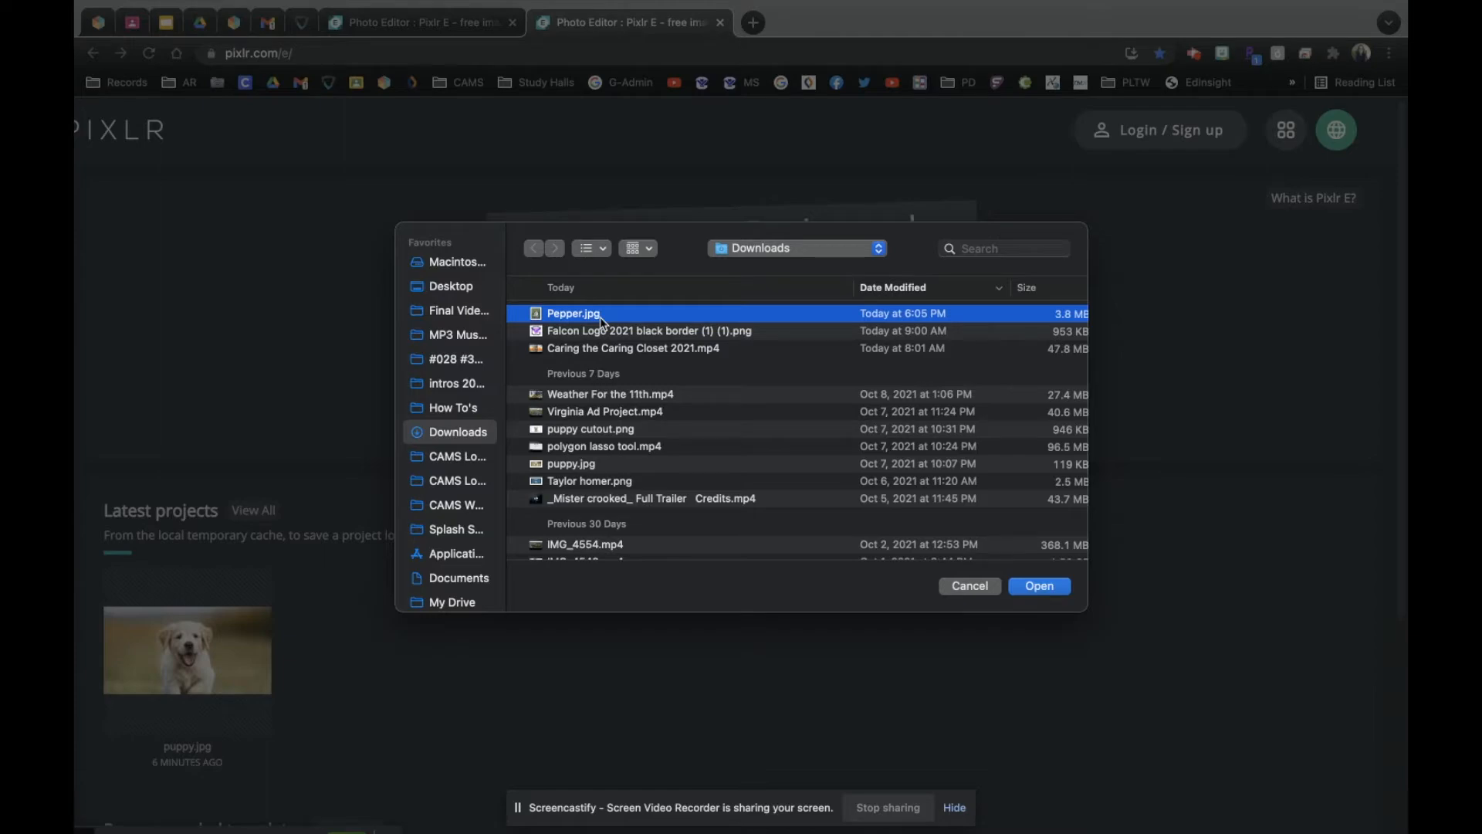
pyautogui.doubleClick(632, 319)
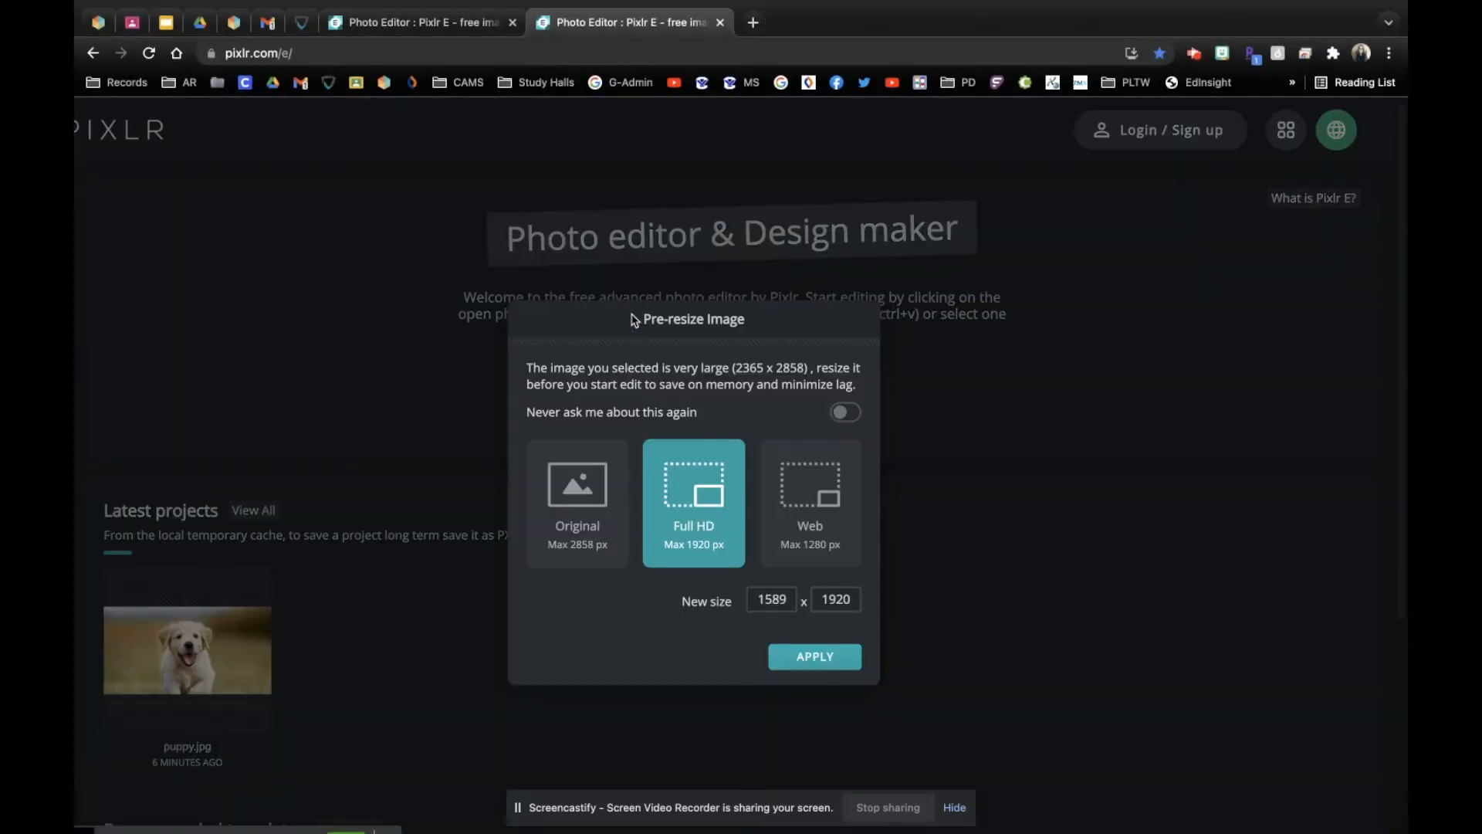
pyautogui.click(817, 657)
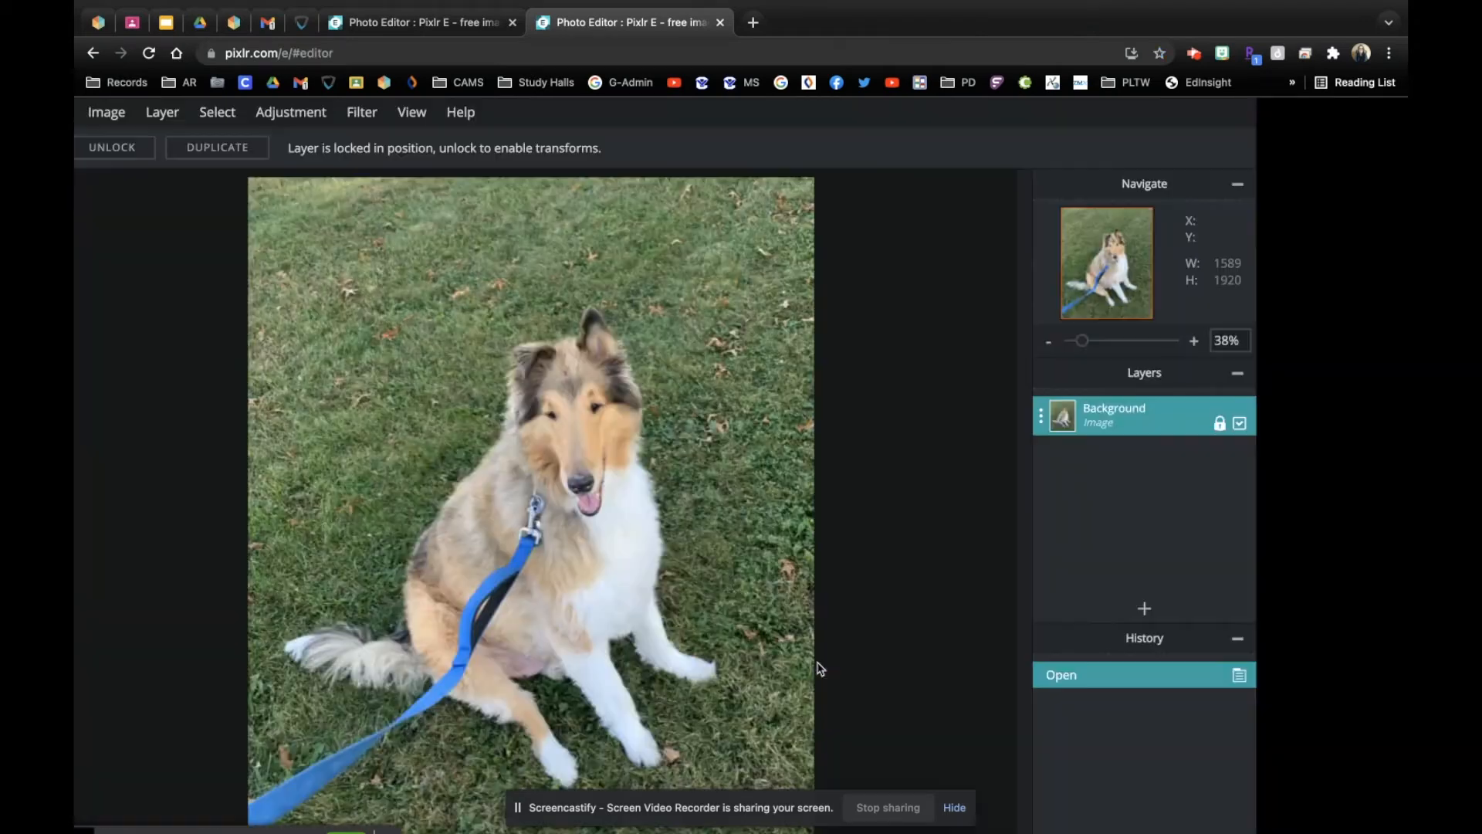
pyautogui.click(954, 807)
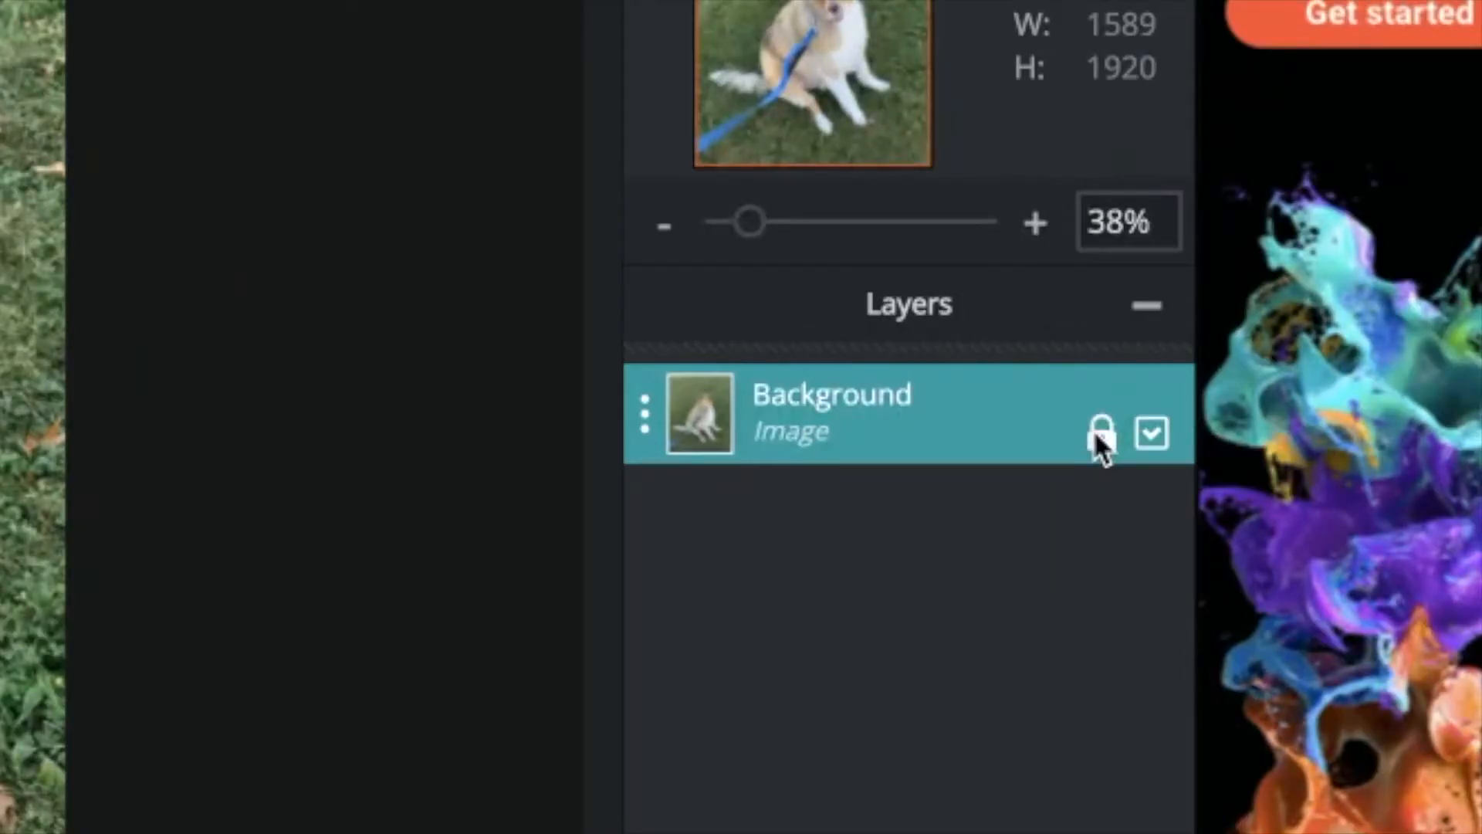
# Unlock the Background layer and clear a full-width rectangular marquee of grass above the dog, about 1589 x 358 px
pyautogui.click(1098, 434)
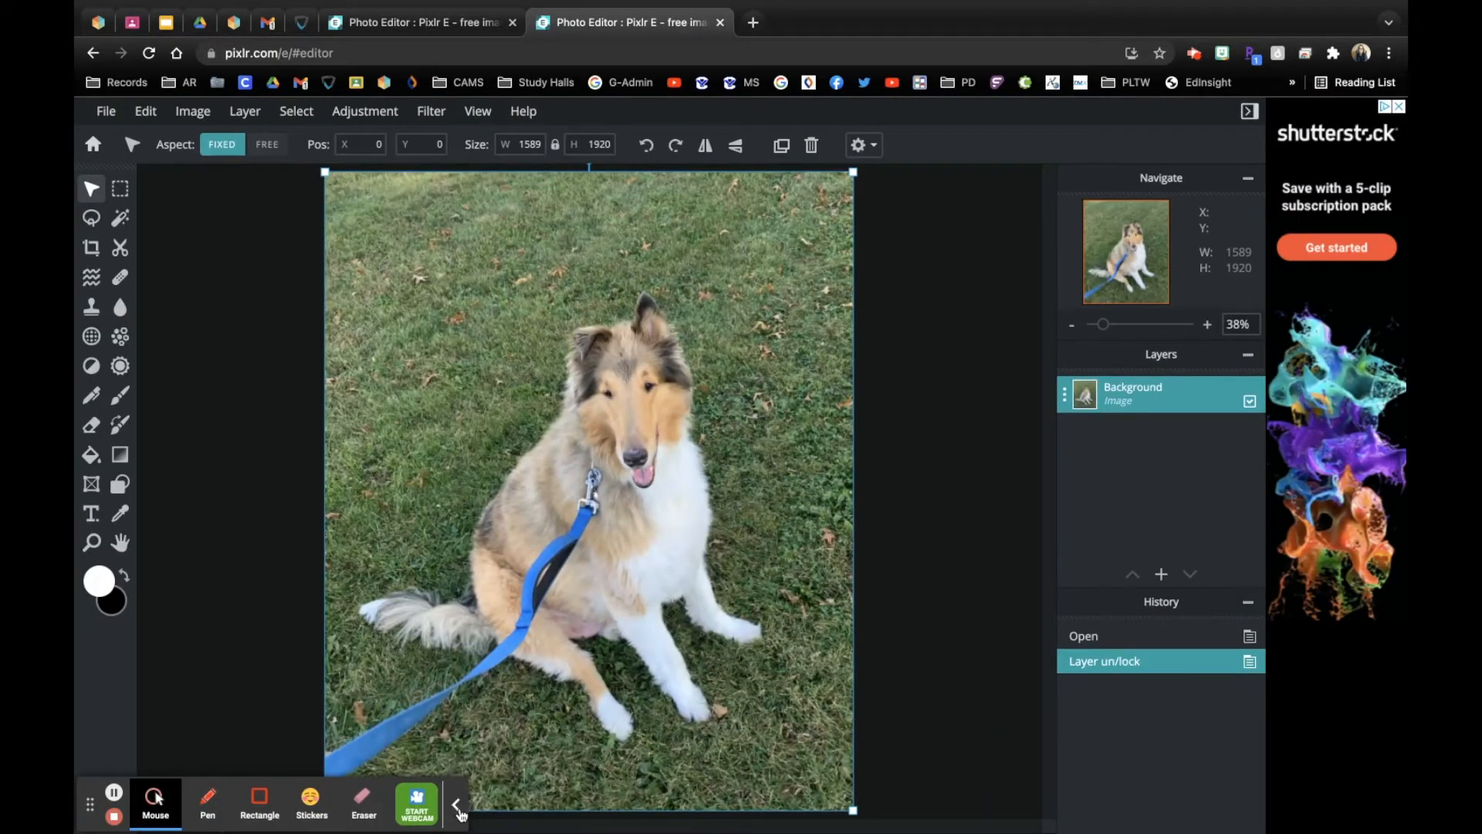
pyautogui.click(458, 808)
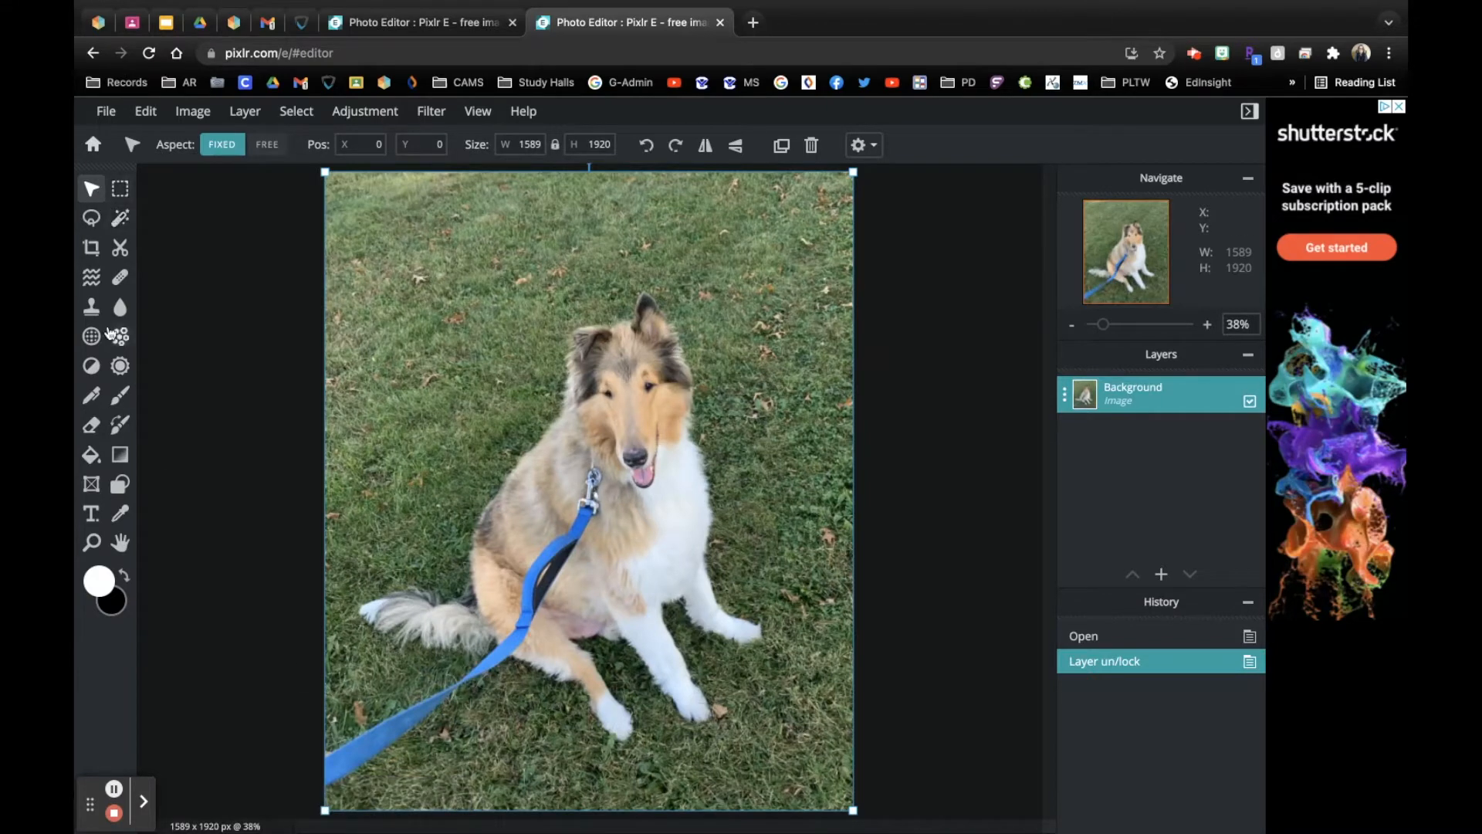
pyautogui.click(120, 190)
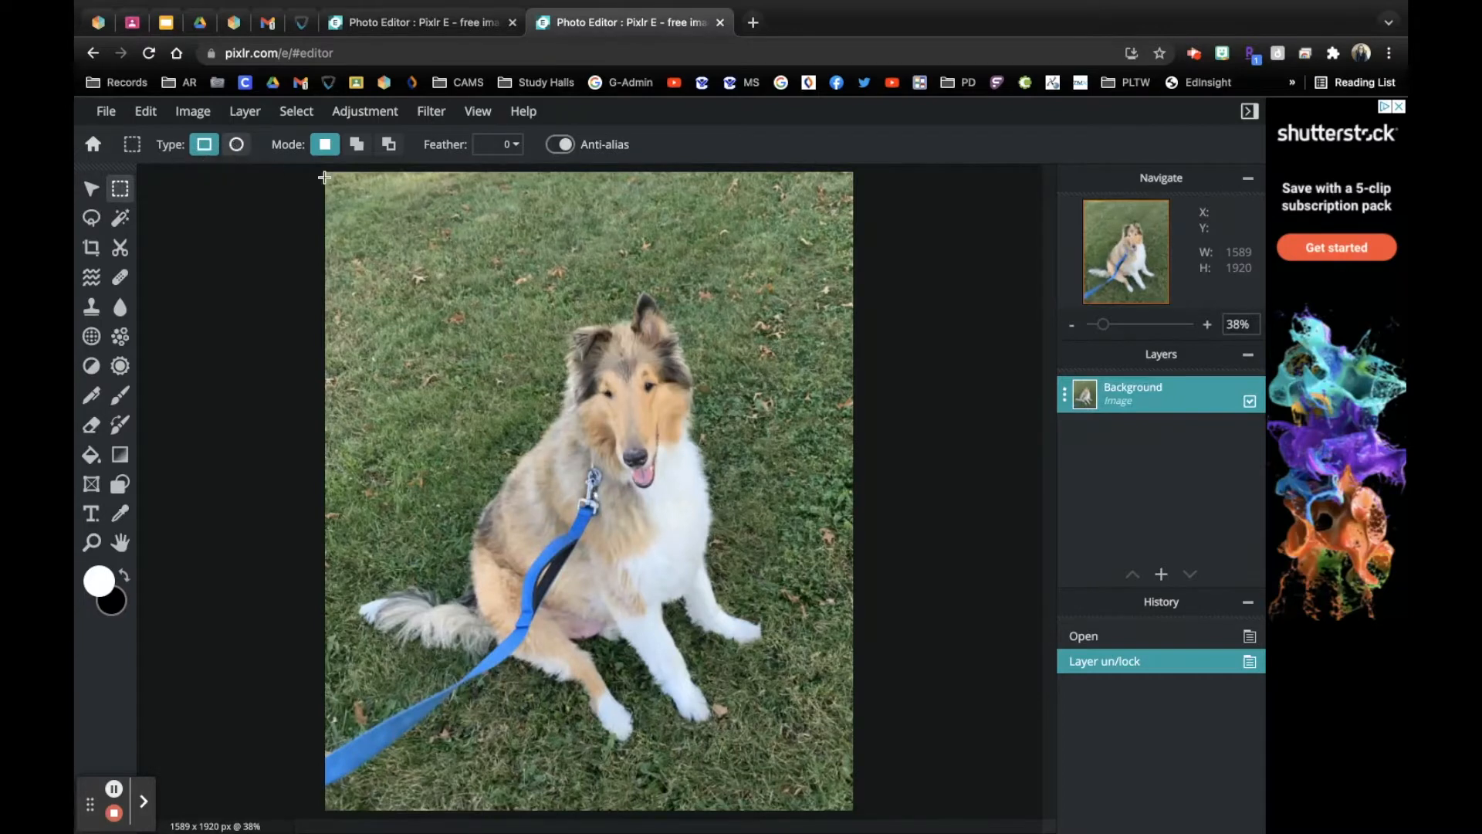
pyautogui.moveTo(317, 166); pyautogui.dragTo(881, 291)
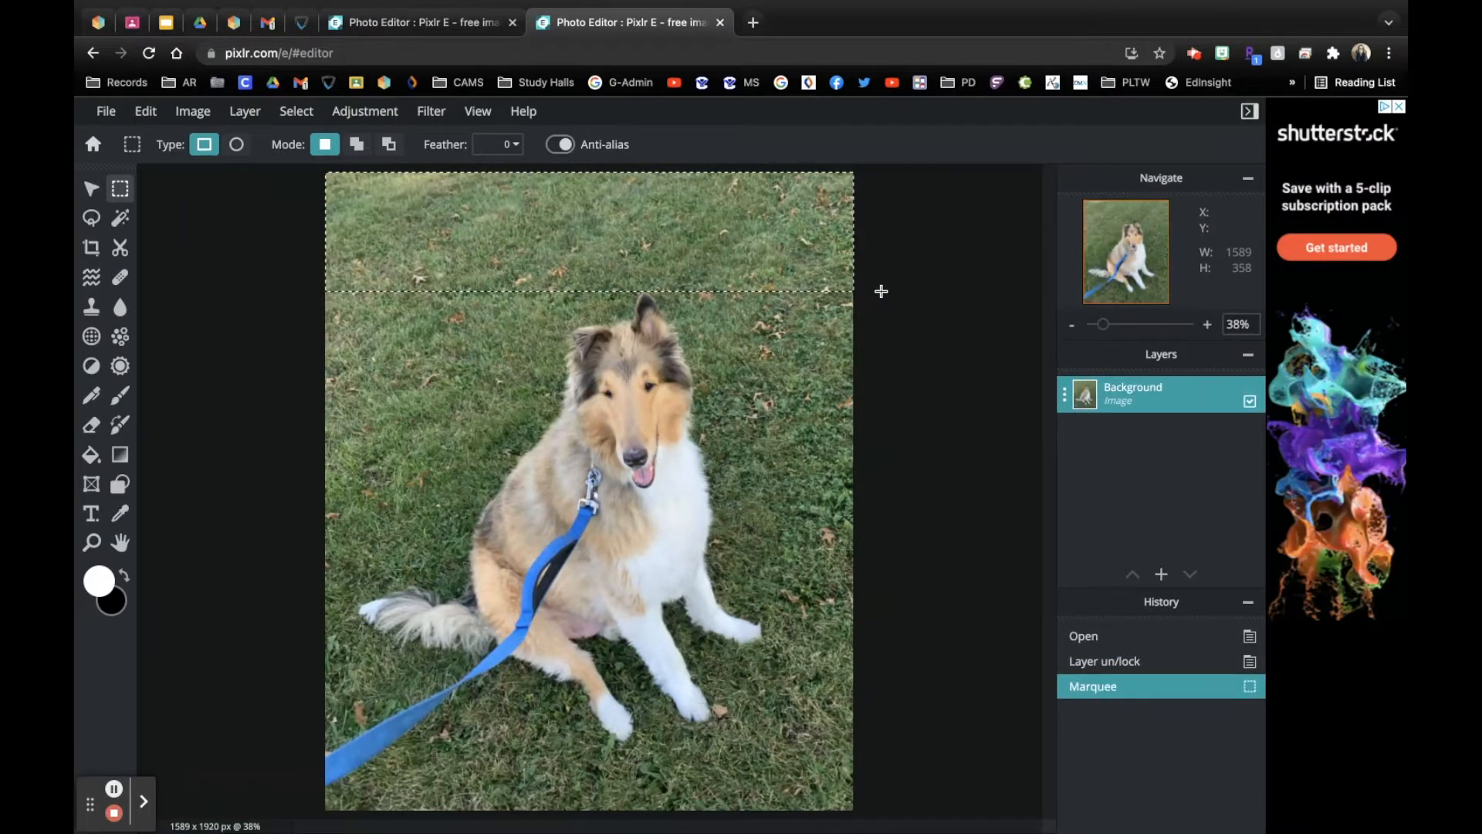
pyautogui.press('Delete')
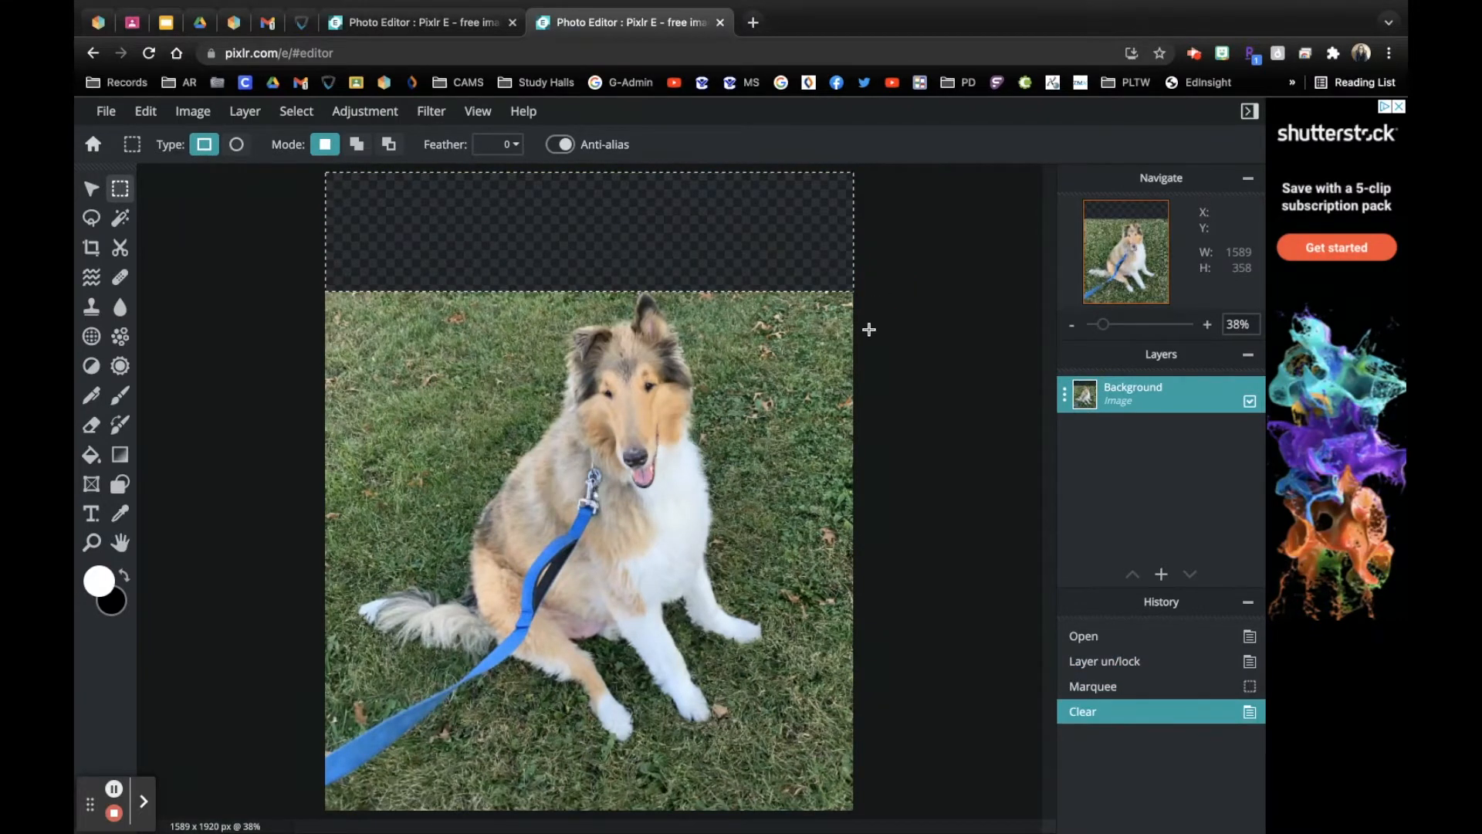
pyautogui.click(743, 260)
# Clear rectangular marquees of grass on both sides of the dog's head, about 614 x 505 px on the left and 432 x 568 px on the right
pyautogui.moveTo(306, 275); pyautogui.dragTo(531, 442)
pyautogui.press('Delete')
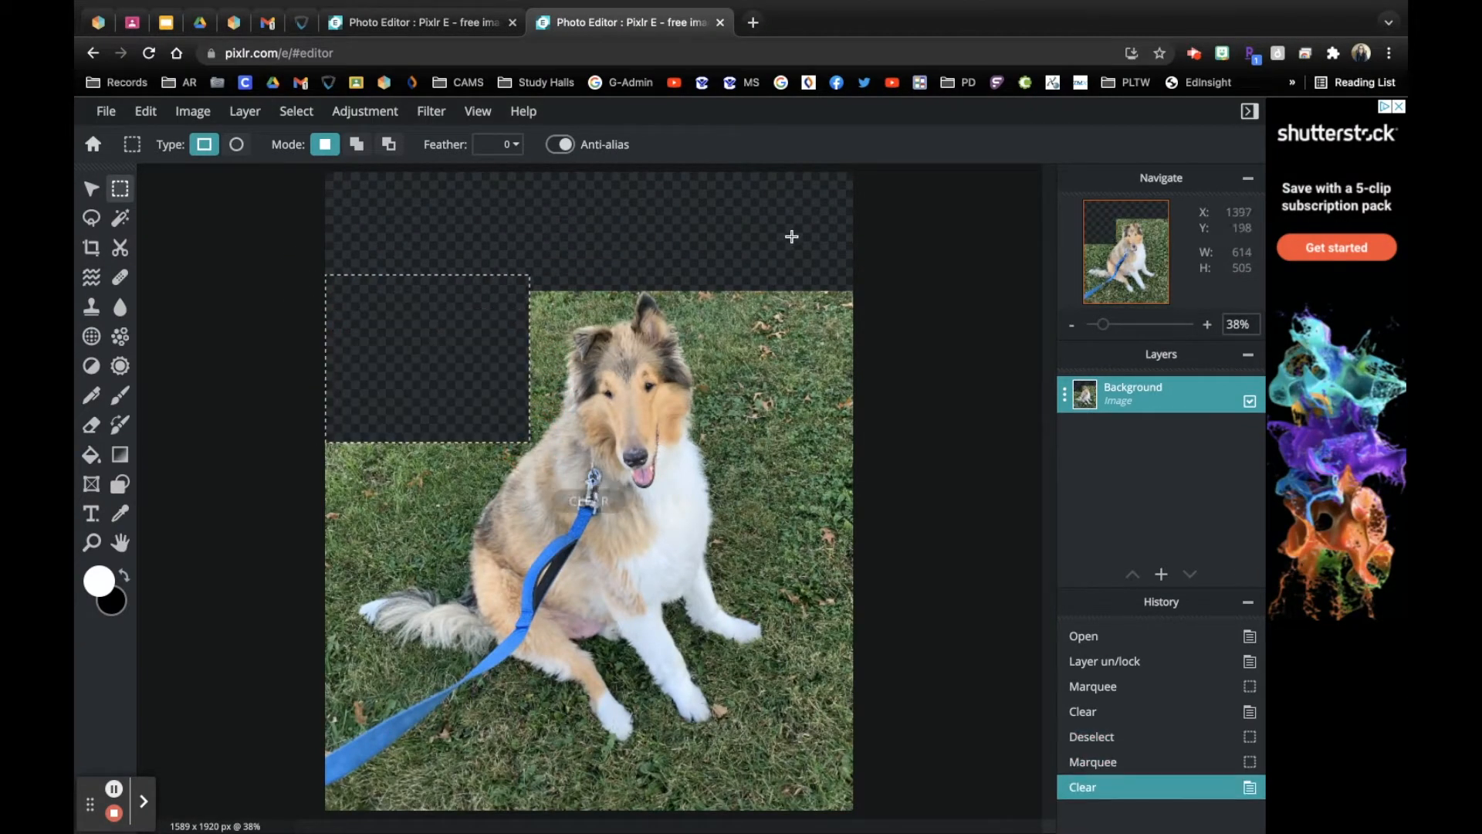
pyautogui.moveTo(710, 262); pyautogui.dragTo(860, 450)
pyautogui.press('Delete')
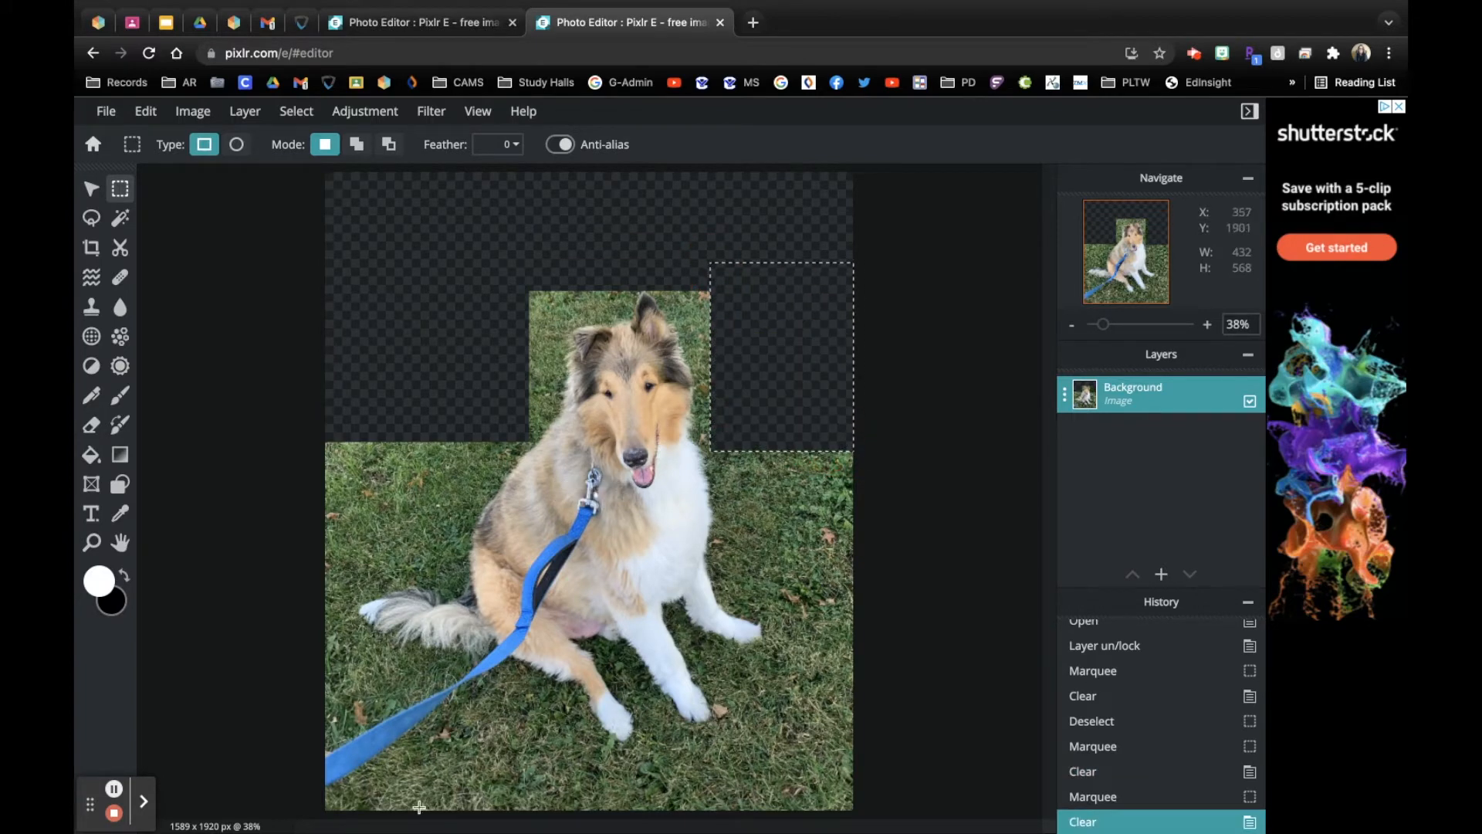
# Try to clear the strip of grass along the photo's lower edge, and undo the deletion of the image
pyautogui.moveTo(377, 774); pyautogui.dragTo(874, 823)
pyautogui.press('Delete')
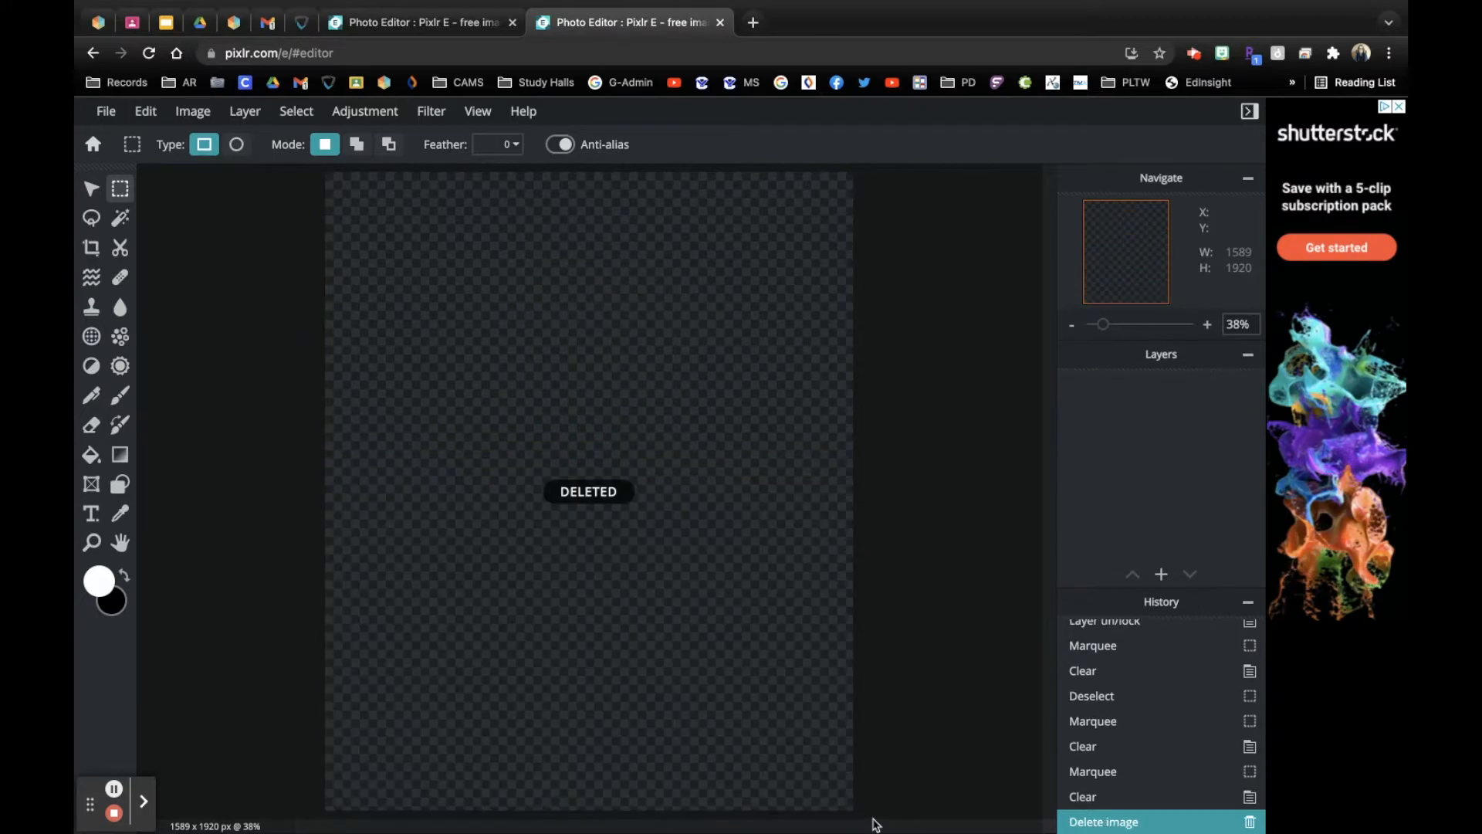
pyautogui.click(925, 635)
pyautogui.hotkey('ctrl', 'z')
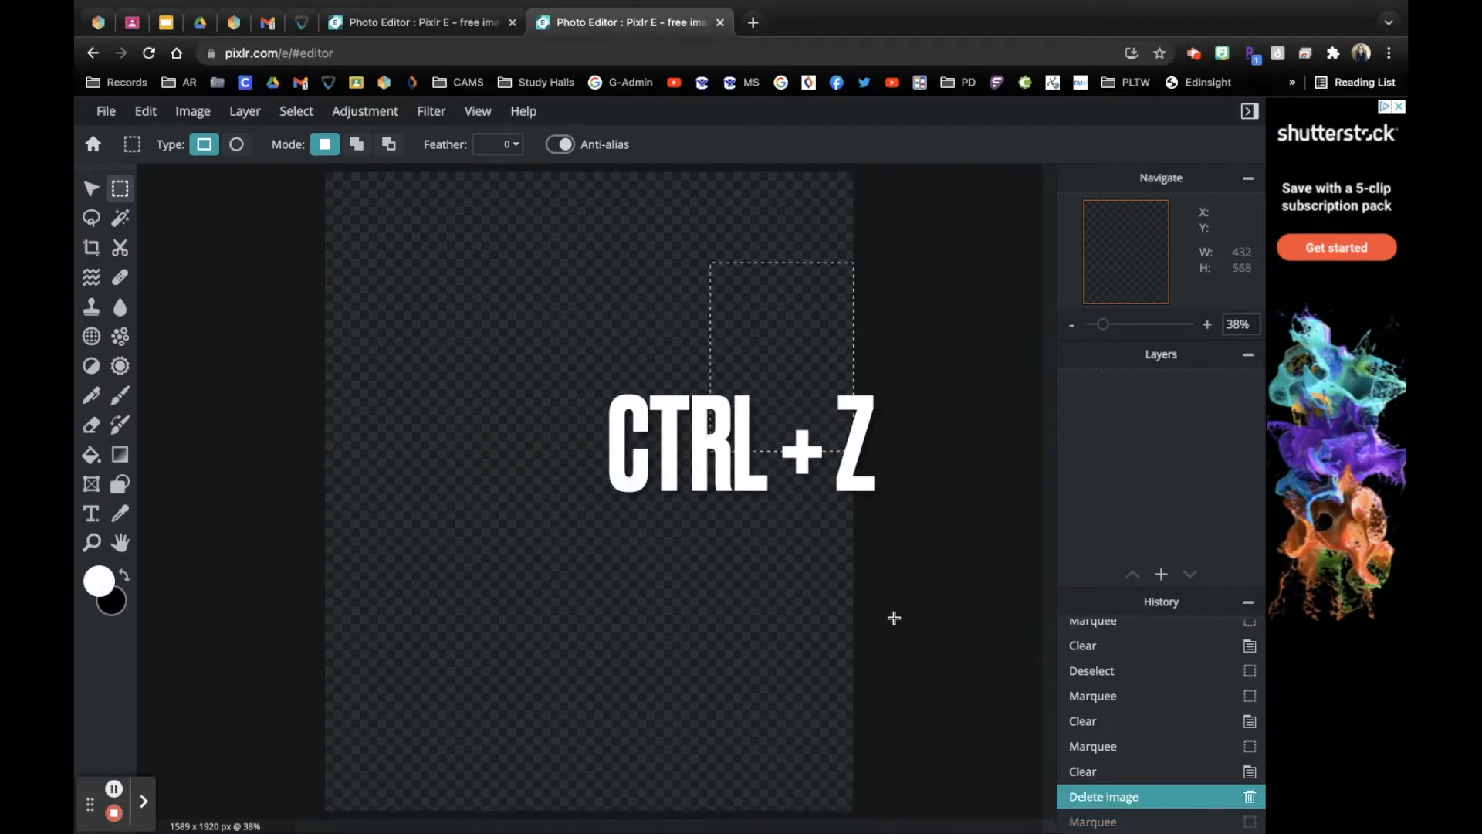
pyautogui.scroll(2, 1119, 695)
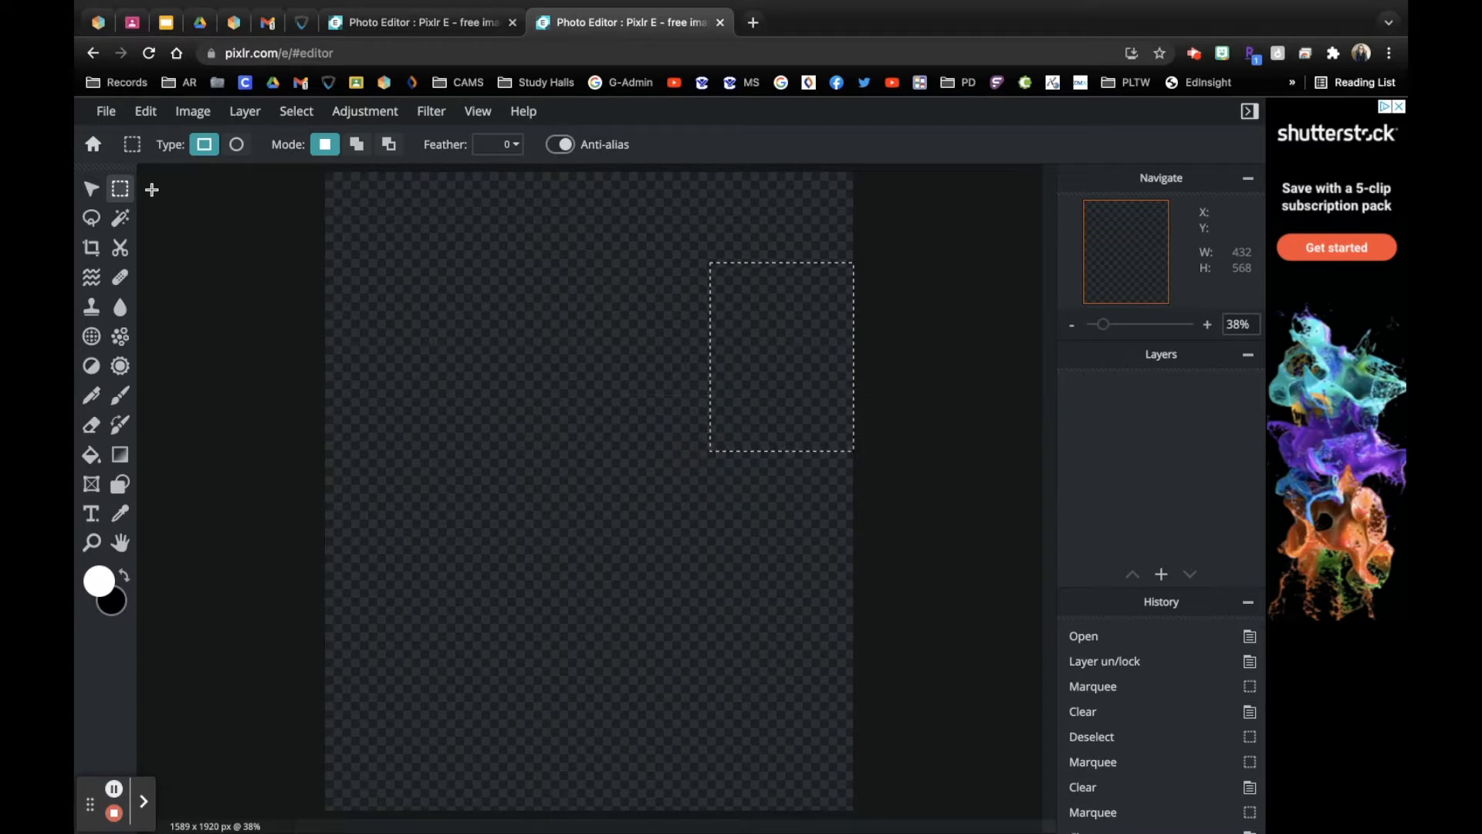
pyautogui.hotkey('ctrl', 'z')
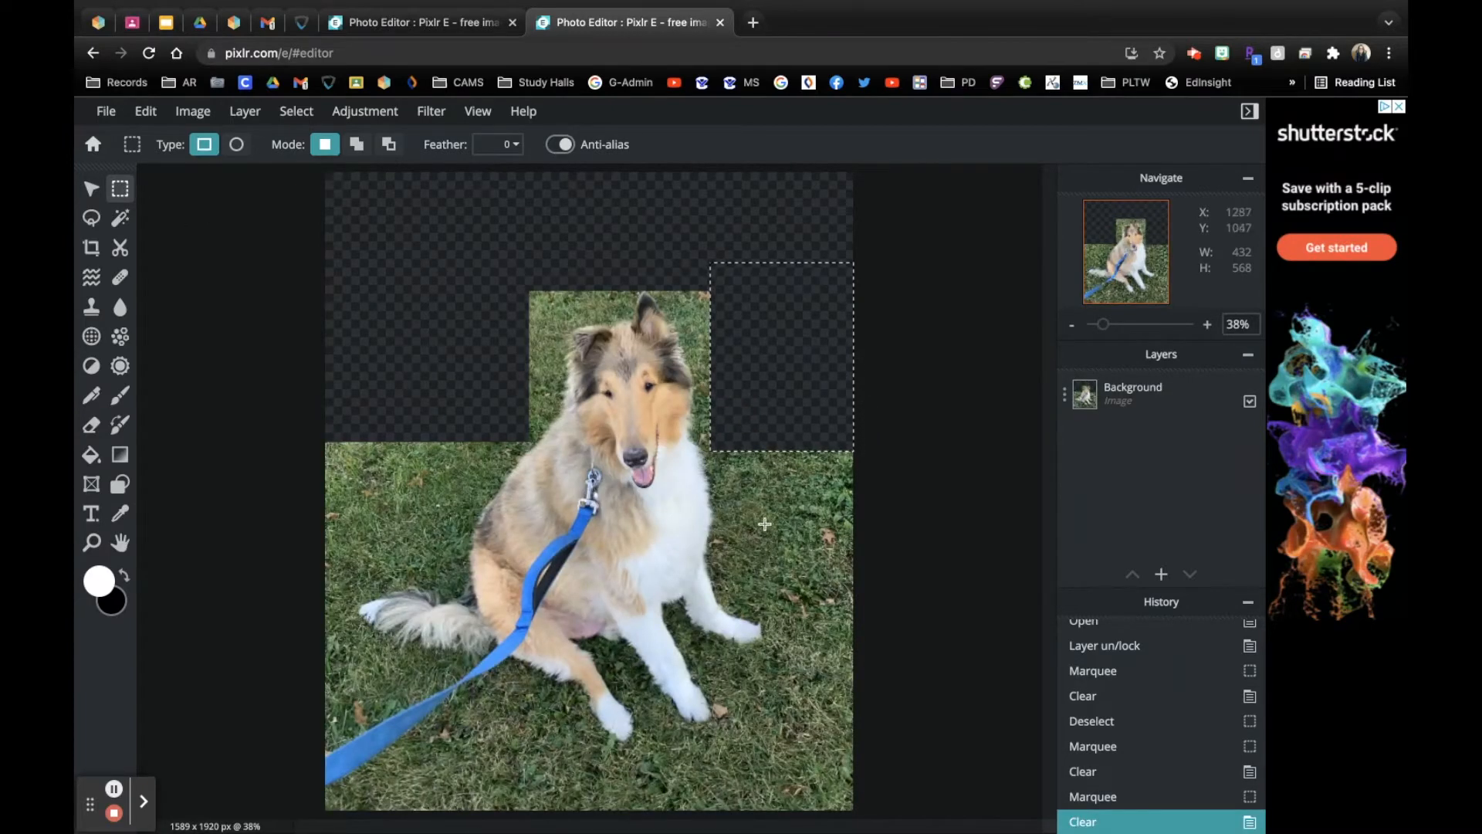
# Clear a rectangular marquee of grass to the right of the dog's chest, about 346 x 534 px
pyautogui.click(800, 497)
pyautogui.moveTo(739, 439); pyautogui.dragTo(892, 614)
pyautogui.press('Delete')
pyautogui.click(1130, 406)
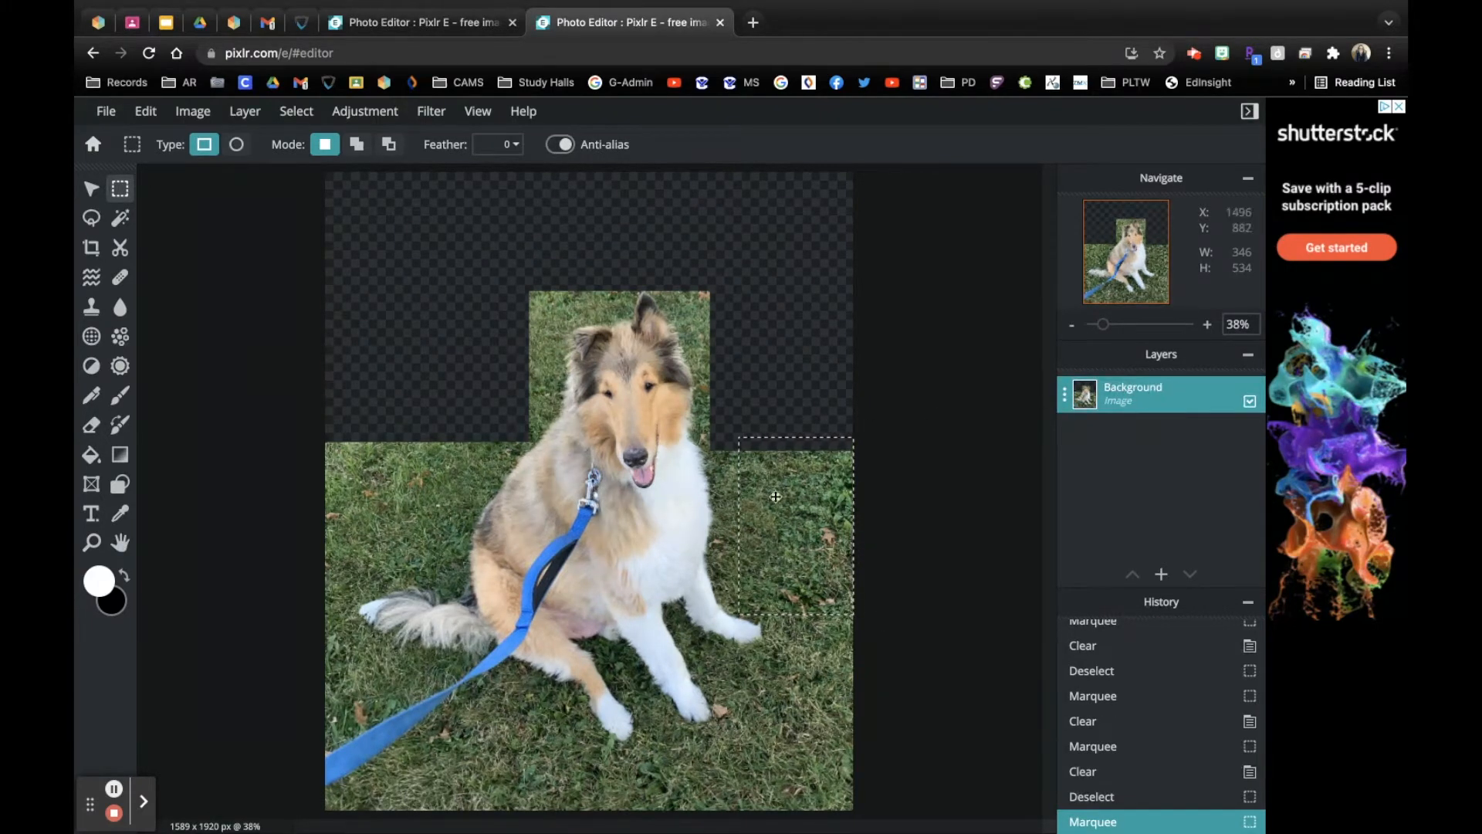
pyautogui.press('Delete')
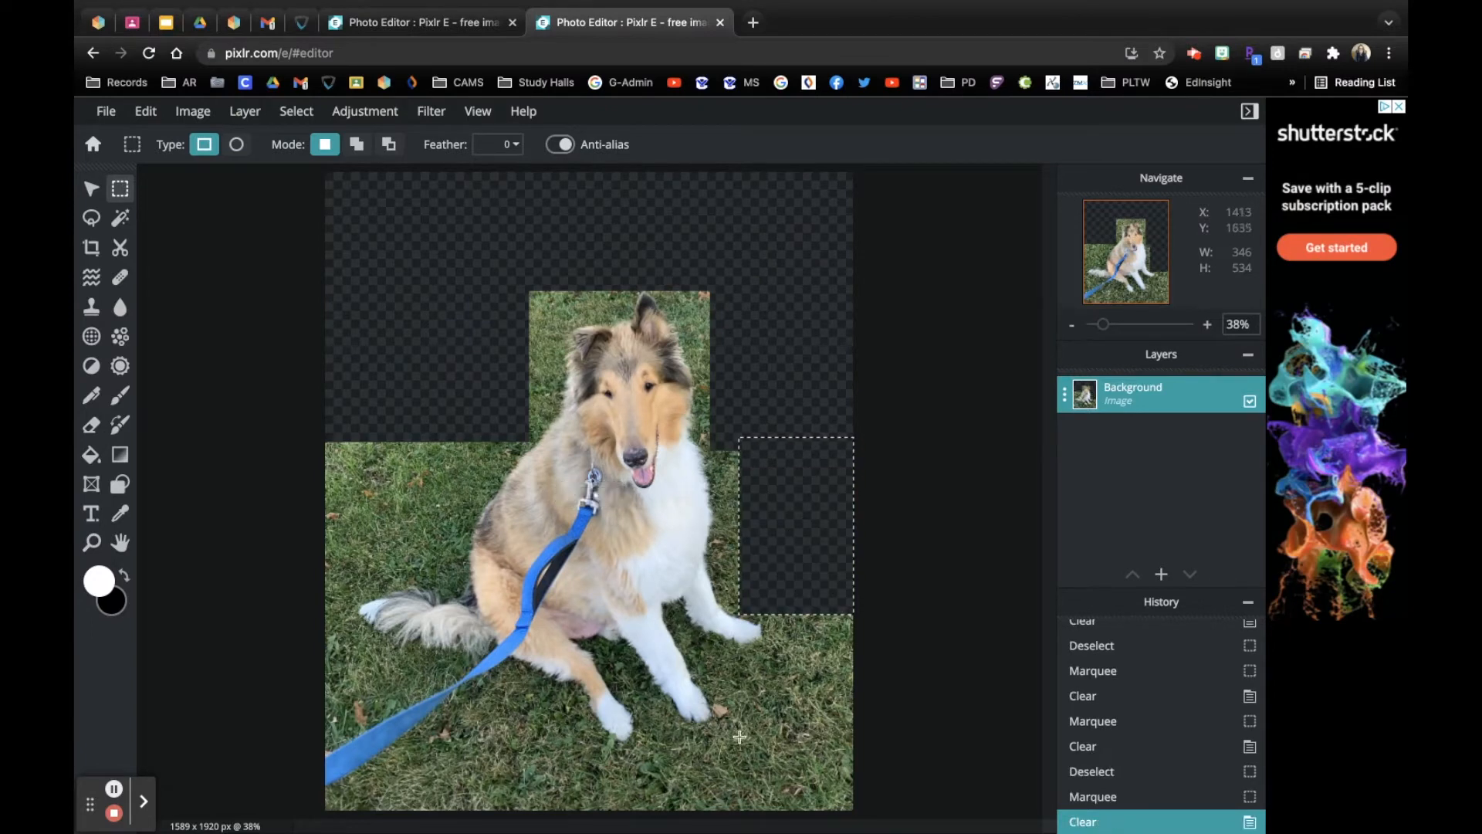
# Clear rectangular marquees of grass below the dog's front paws and to their right, the latter about 239 x 471 px
pyautogui.hotkey('ctrl', 'd')
pyautogui.moveTo(552, 762); pyautogui.dragTo(879, 813)
pyautogui.press('Delete')
pyautogui.moveTo(774, 599); pyautogui.dragTo(854, 755)
pyautogui.press('Delete')
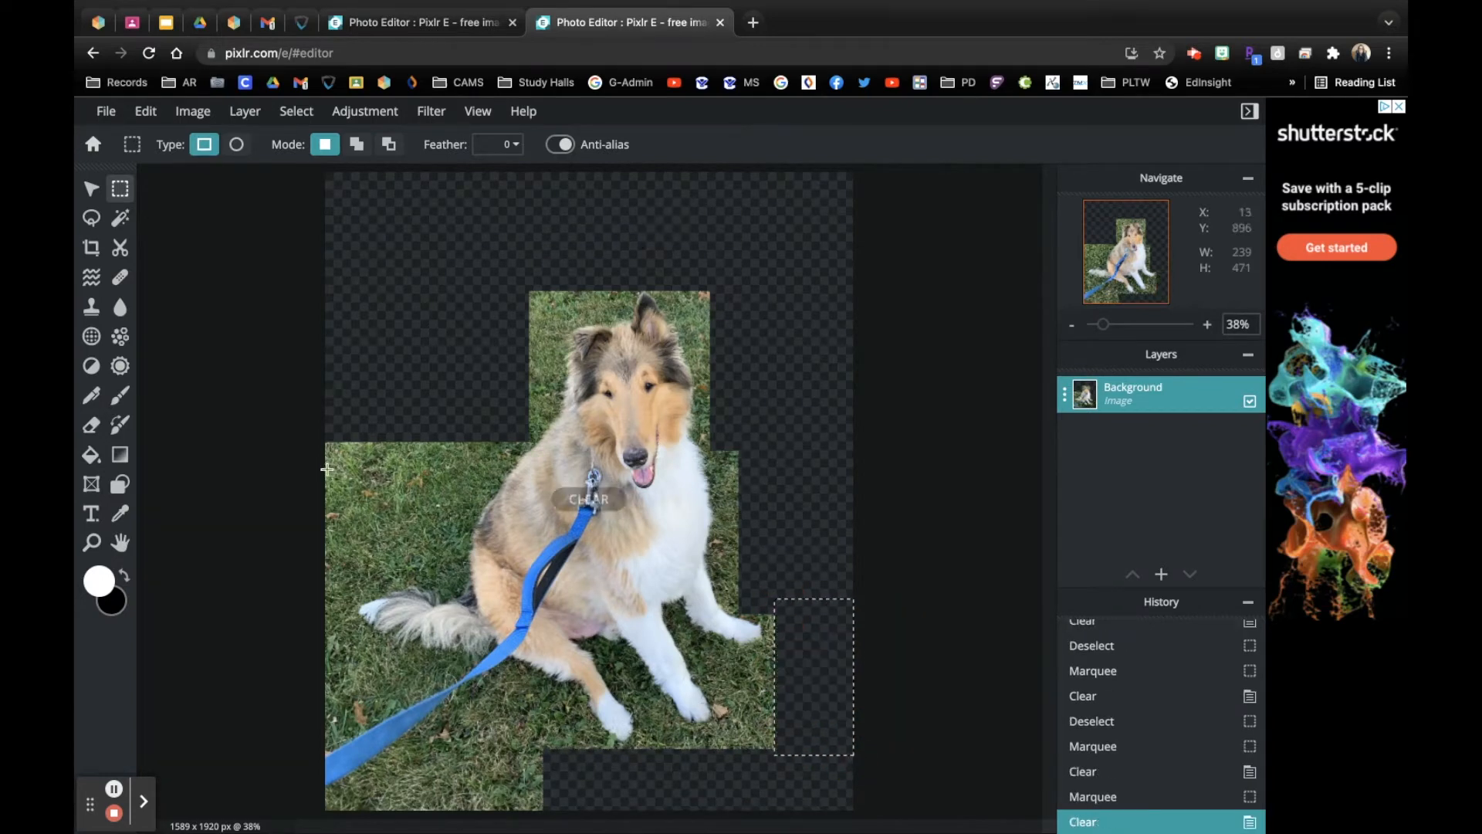
# Clear rectangular patches of grass on the photo's left side, next to the dog's back, head and tail tip
pyautogui.moveTo(317, 421); pyautogui.dragTo(466, 584)
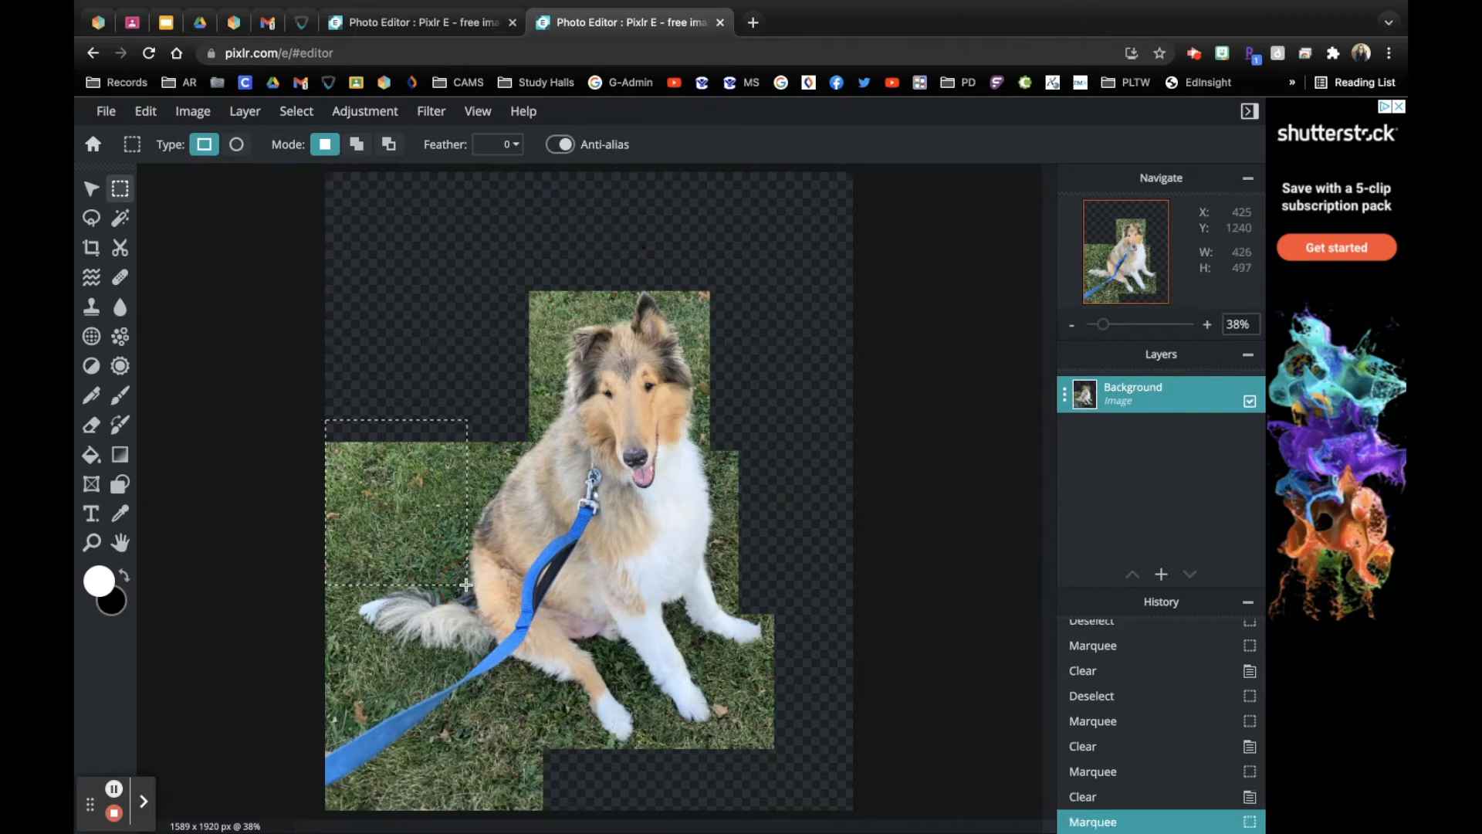
pyautogui.press('Delete')
pyautogui.moveTo(507, 272); pyautogui.dragTo(560, 374)
pyautogui.press('Delete')
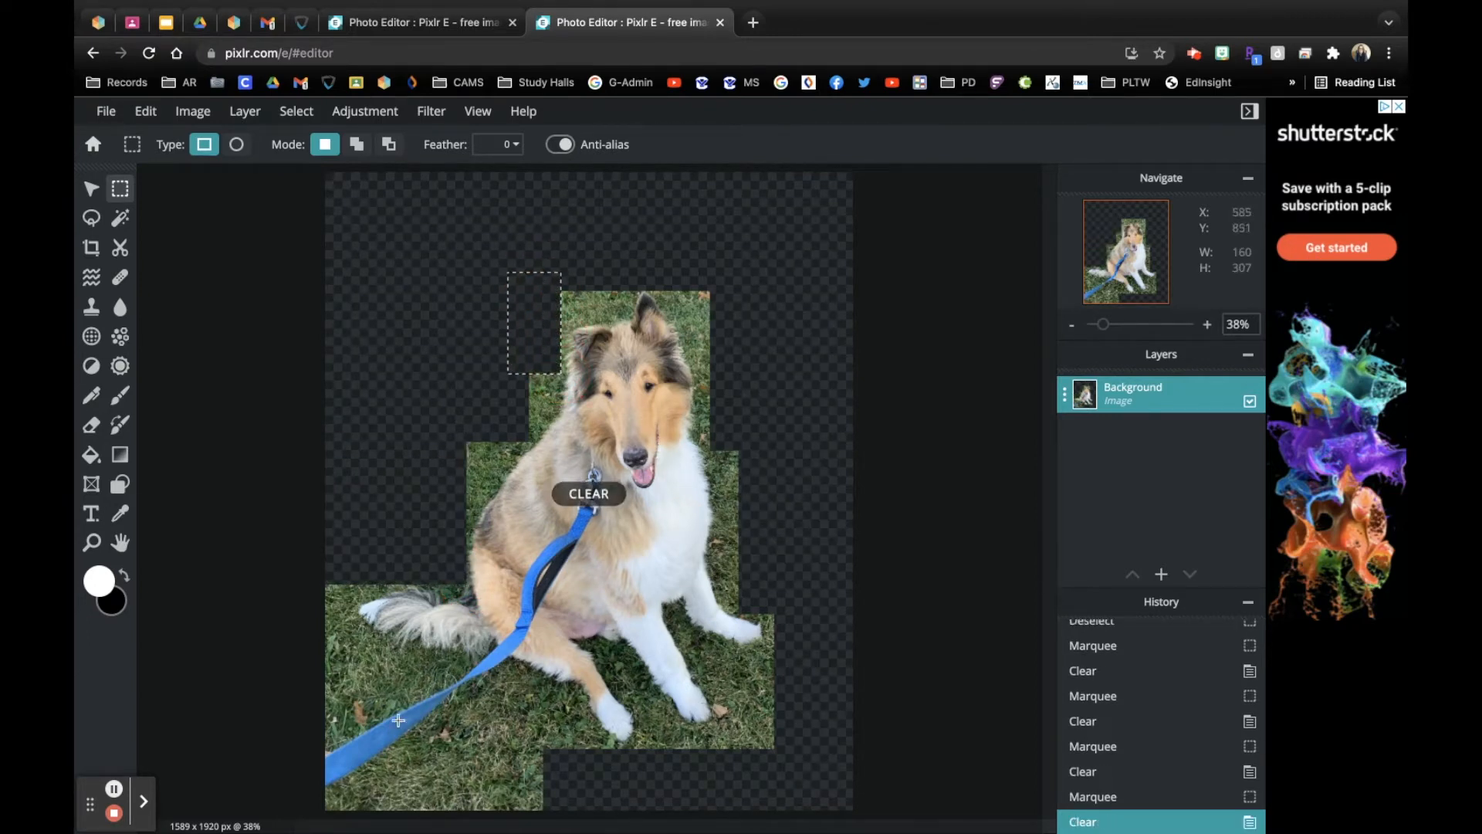
pyautogui.moveTo(298, 546); pyautogui.dragTo(356, 724)
pyautogui.press('Delete')
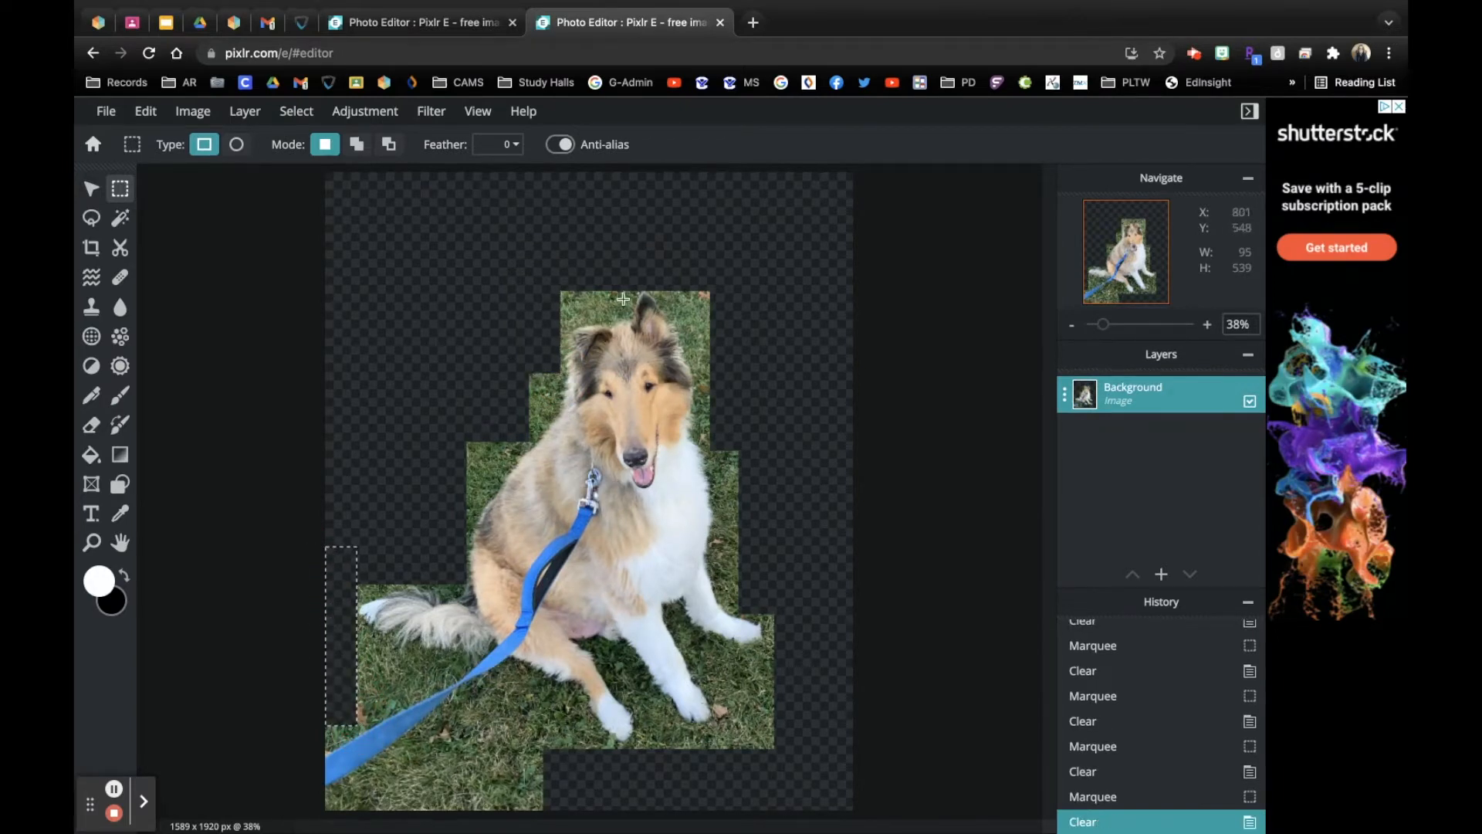
# Outline the grass above the dog's head, between the folded ear and the upright ear, with the freehand Lasso
pyautogui.scroll(5, 637, 283)
pyautogui.scroll(2, 636, 283)
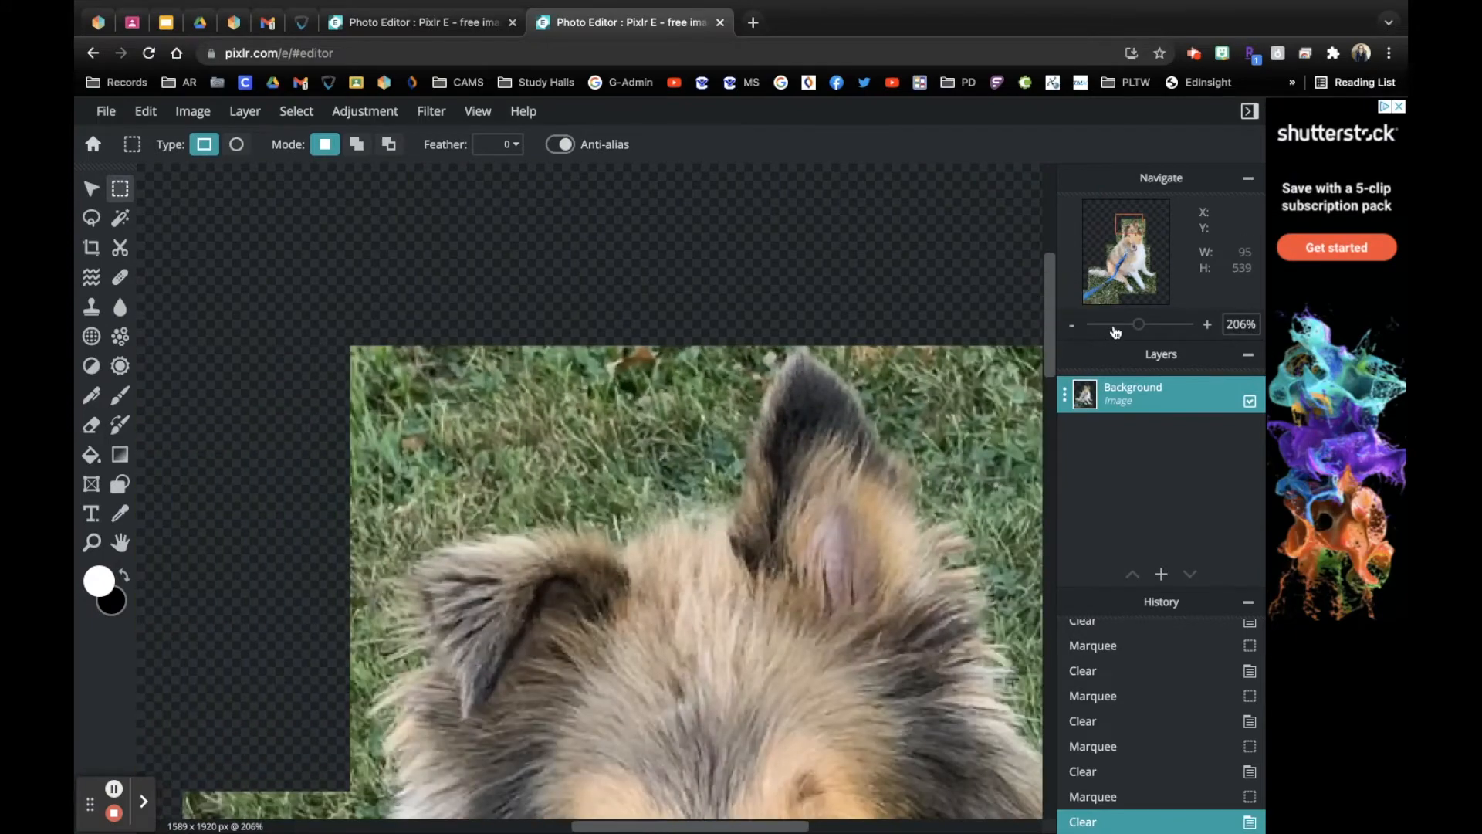
pyautogui.moveTo(1139, 325); pyautogui.dragTo(1151, 325)
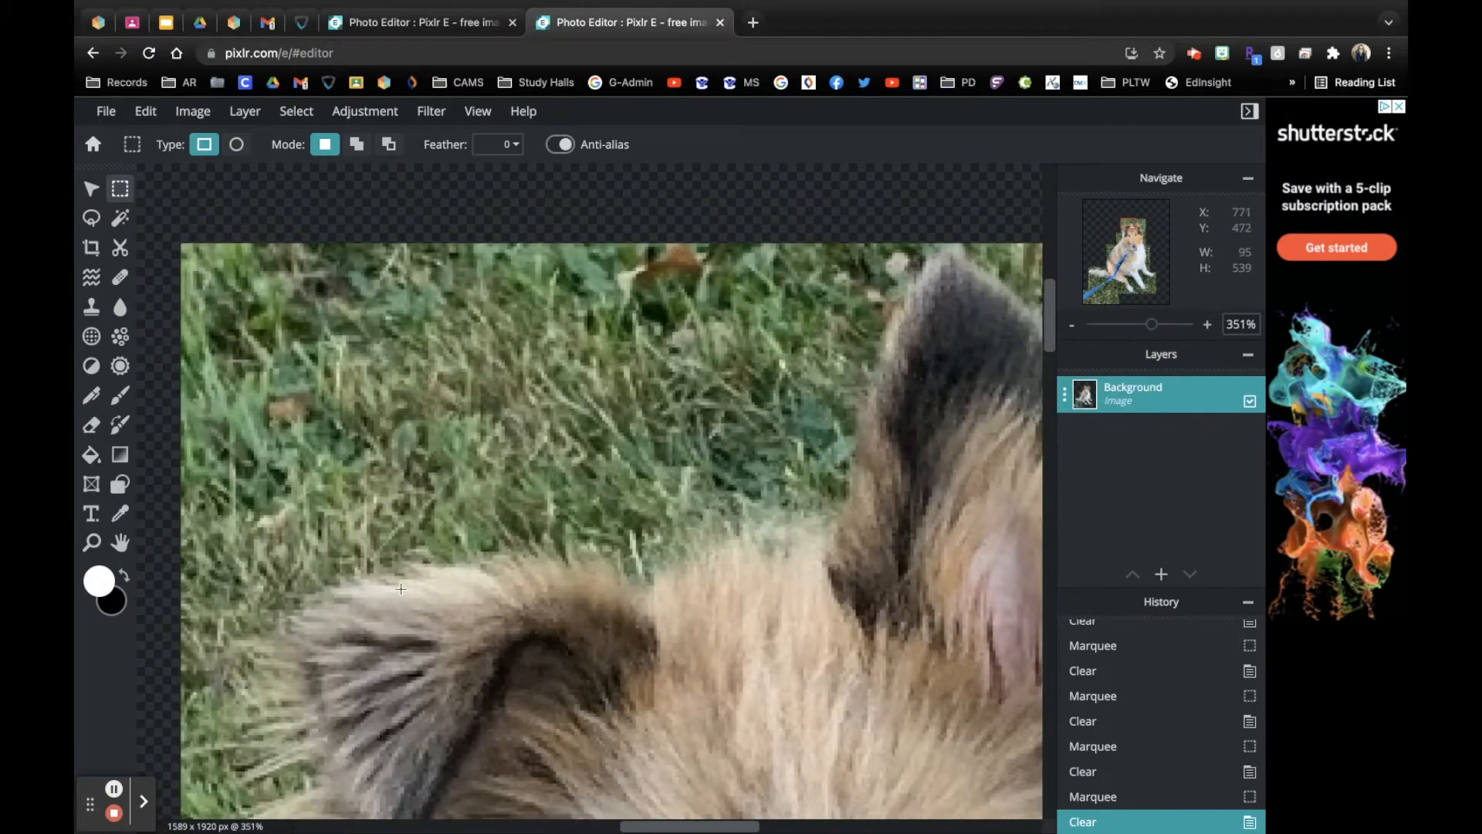
pyautogui.click(92, 220)
pyautogui.moveTo(373, 571)
pyautogui.mouseDown()
pyautogui.moveTo(516, 559)
pyautogui.moveTo(663, 592)
pyautogui.moveTo(738, 537)
pyautogui.moveTo(799, 536)
pyautogui.moveTo(838, 503)
pyautogui.mouseUp()
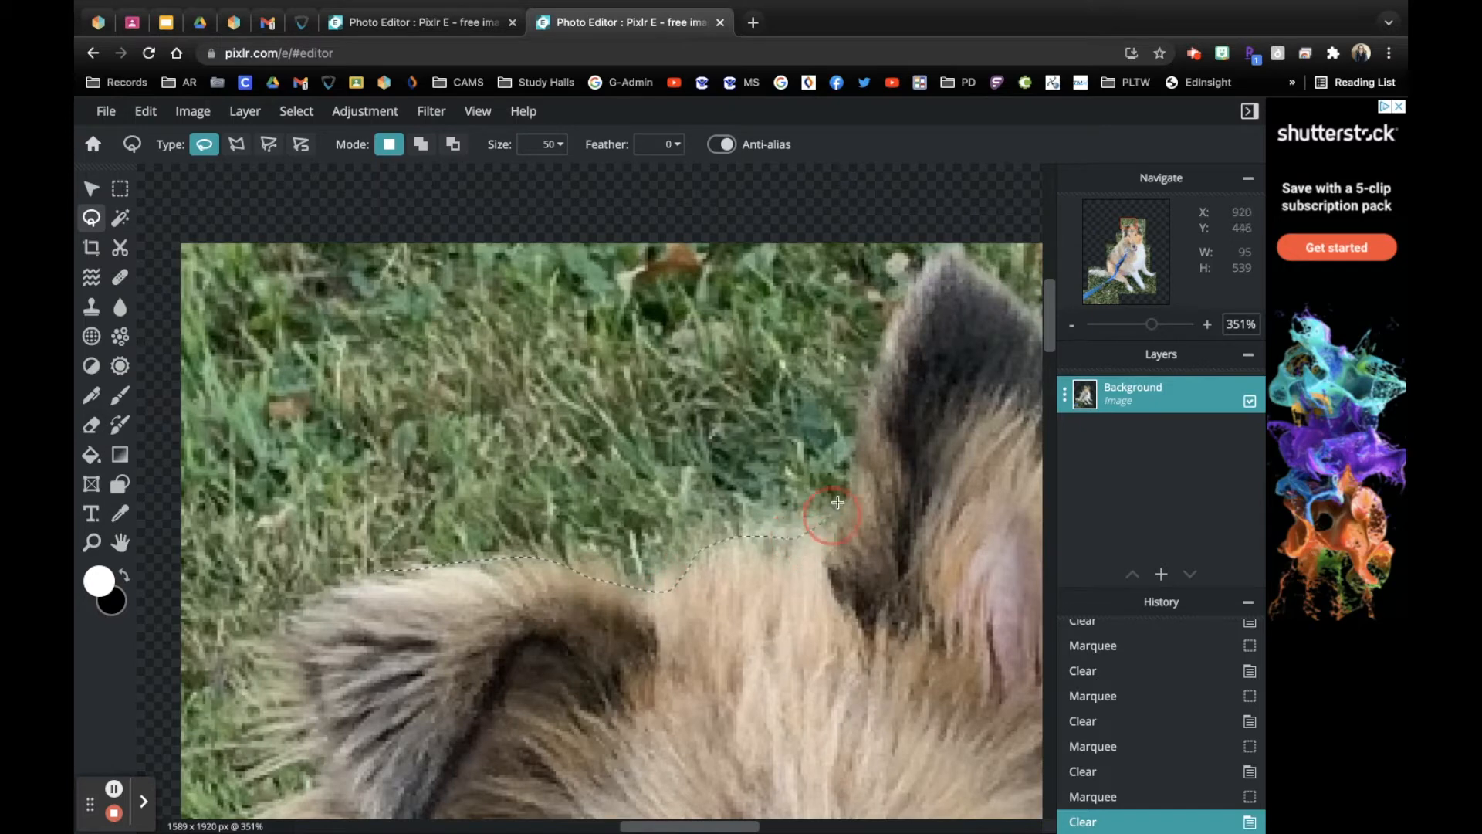
pyautogui.moveTo(830, 313)
pyautogui.mouseDown()
pyautogui.moveTo(627, 228)
pyautogui.moveTo(240, 300)
pyautogui.moveTo(281, 505)
pyautogui.moveTo(386, 567)
pyautogui.mouseUp()
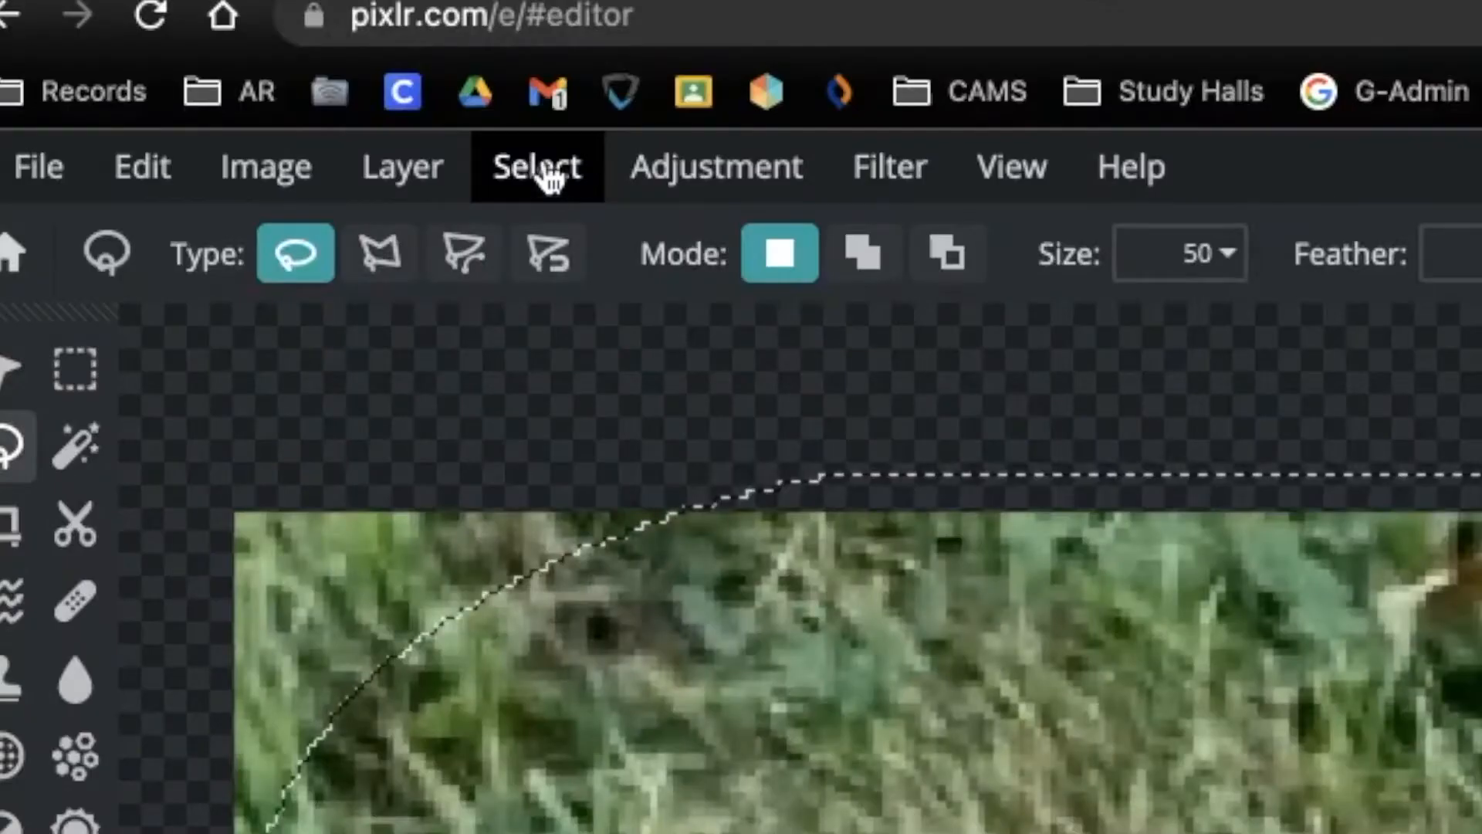
# Deselect the freehand lasso selection above the dog's head
pyautogui.click(300, 113)
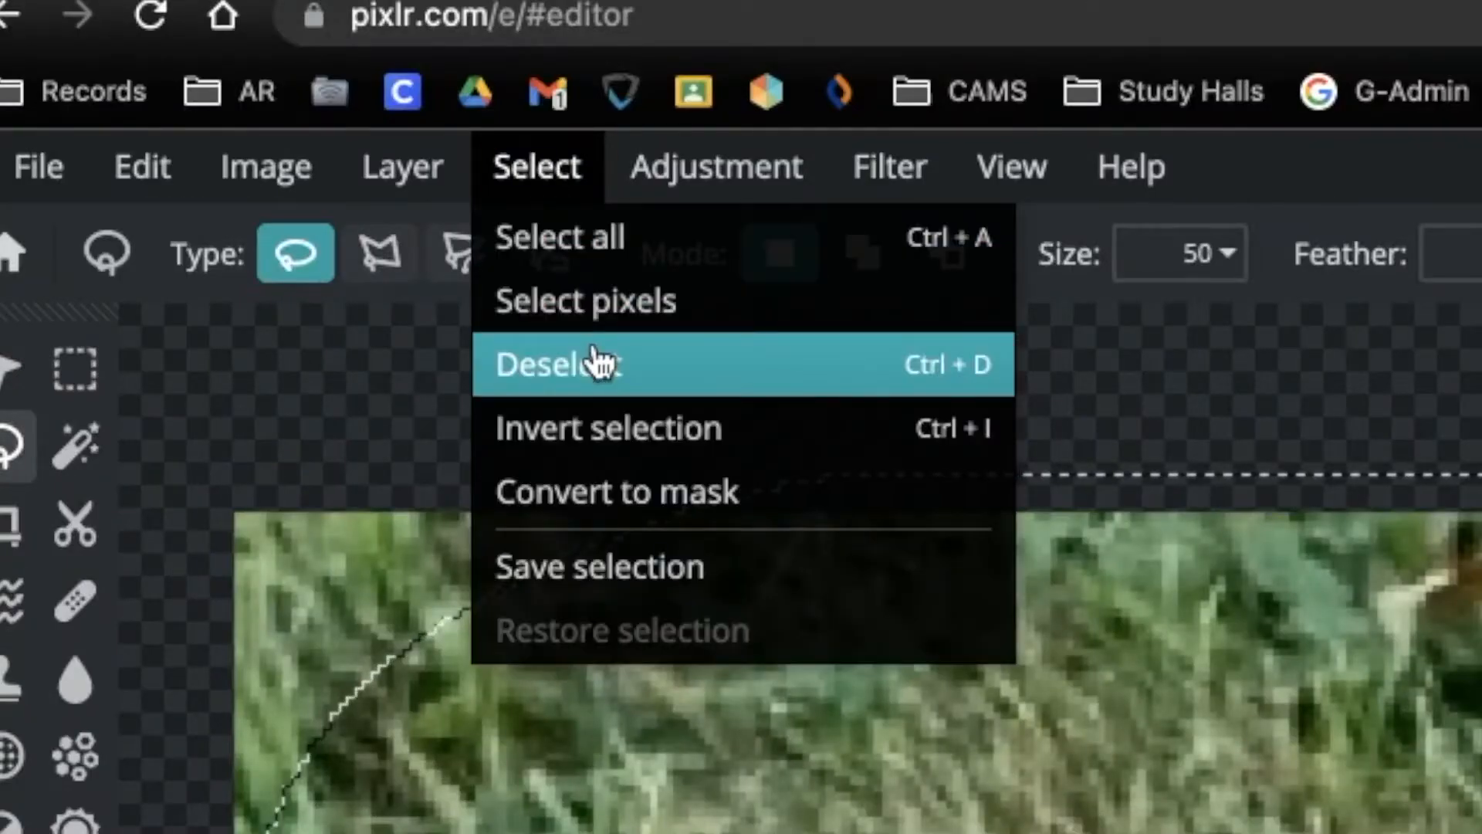
pyautogui.click(978, 363)
pyautogui.click(567, 174)
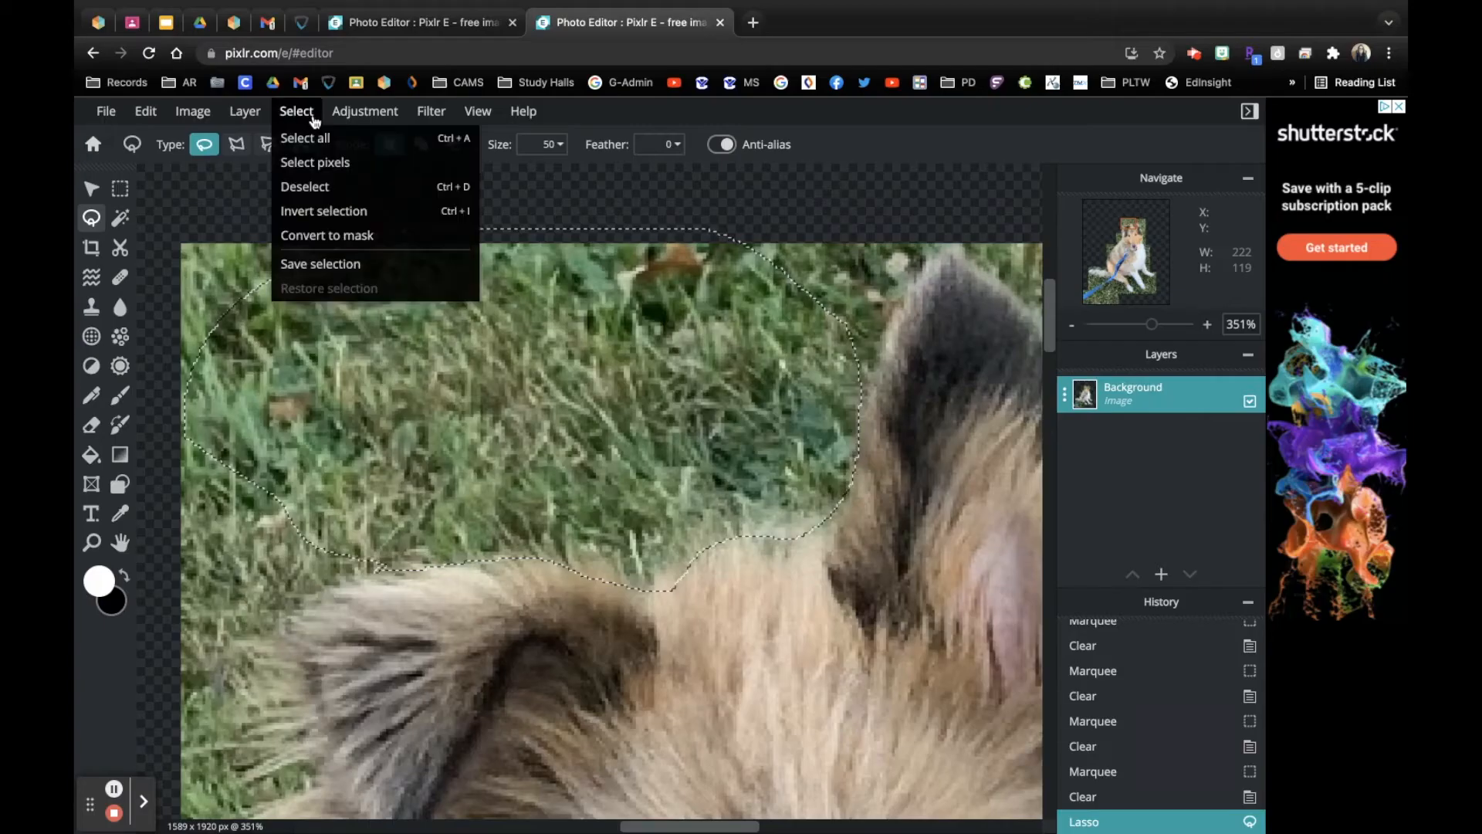
pyautogui.click(313, 187)
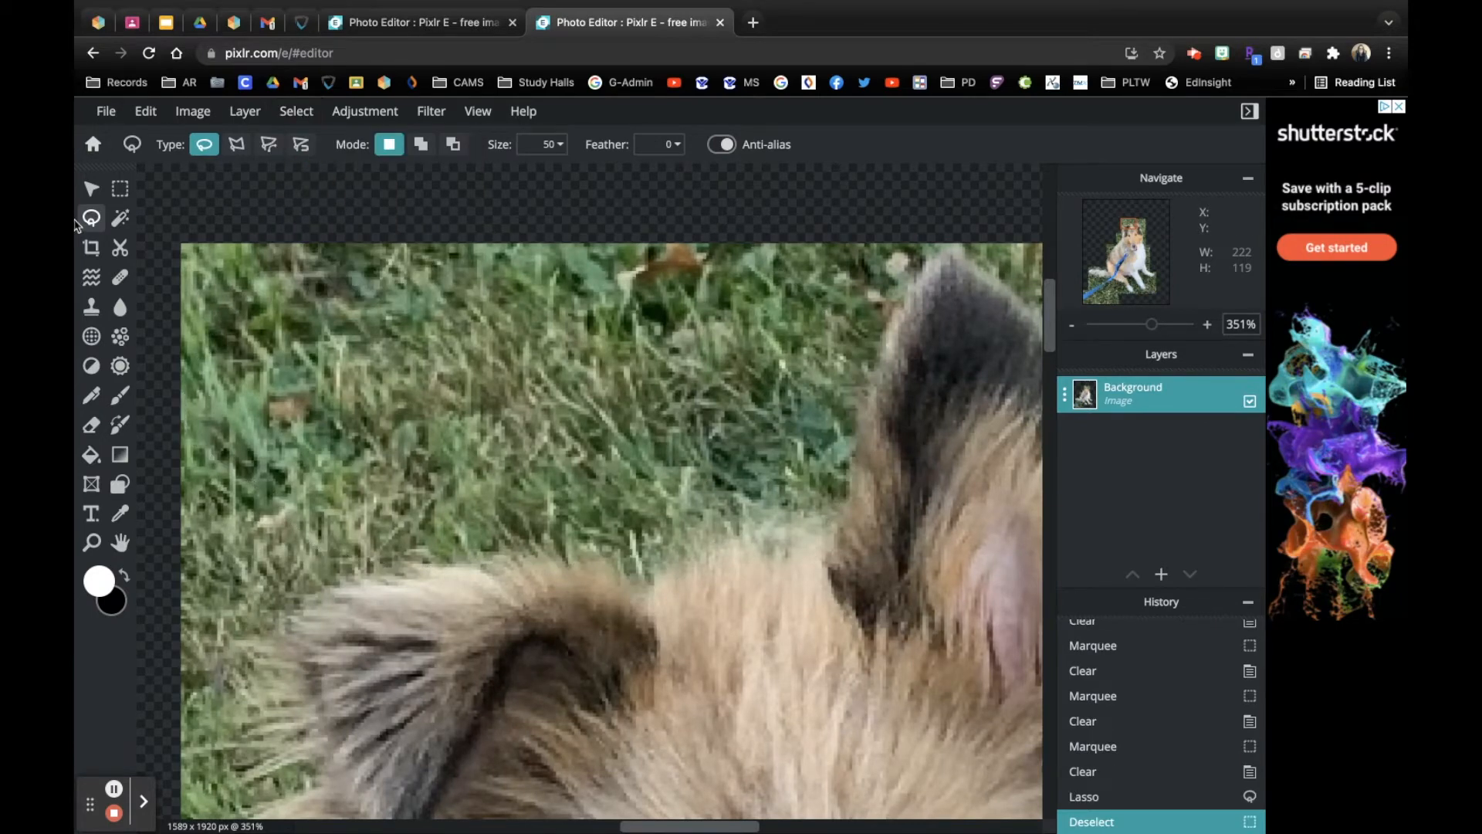
# Trace the grass above the dog's head with the polygonal Lasso, from the folded ear to the upright ear's tip, and clear it
pyautogui.click(238, 147)
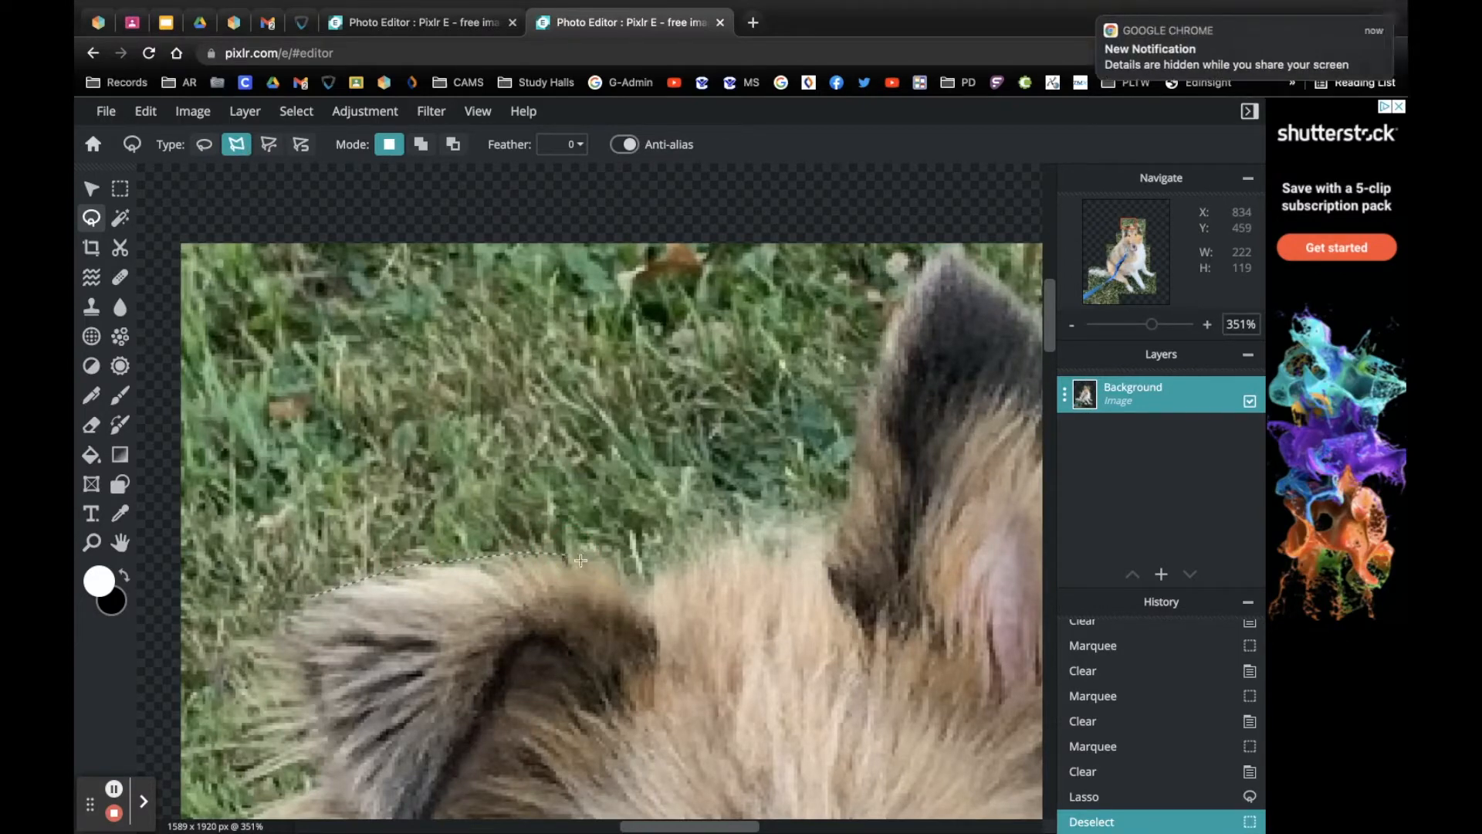
pyautogui.click(644, 575)
pyautogui.click(759, 518)
pyautogui.click(838, 511)
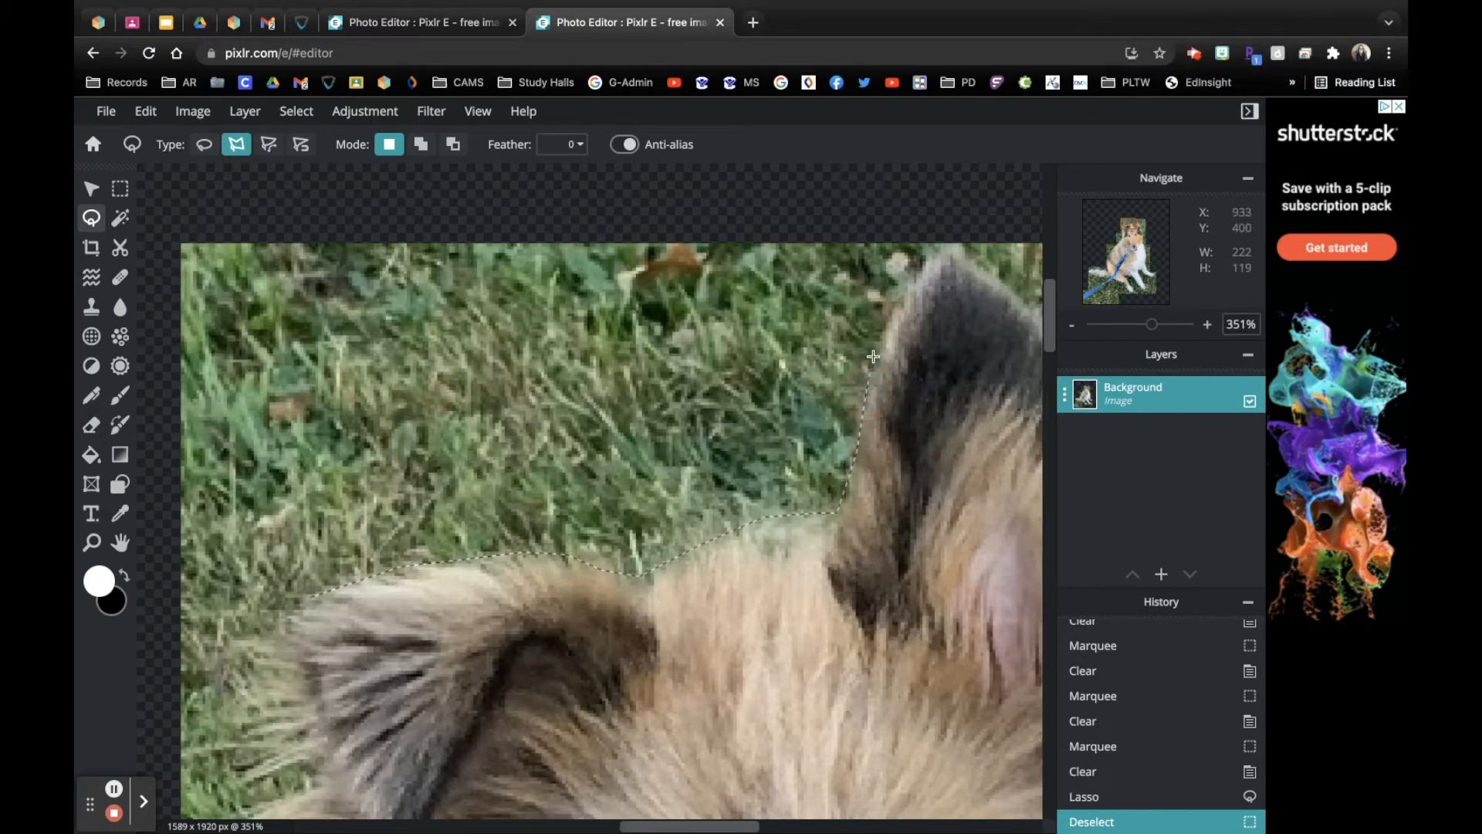
pyautogui.click(945, 239)
pyautogui.click(648, 213)
pyautogui.click(155, 232)
pyautogui.click(156, 641)
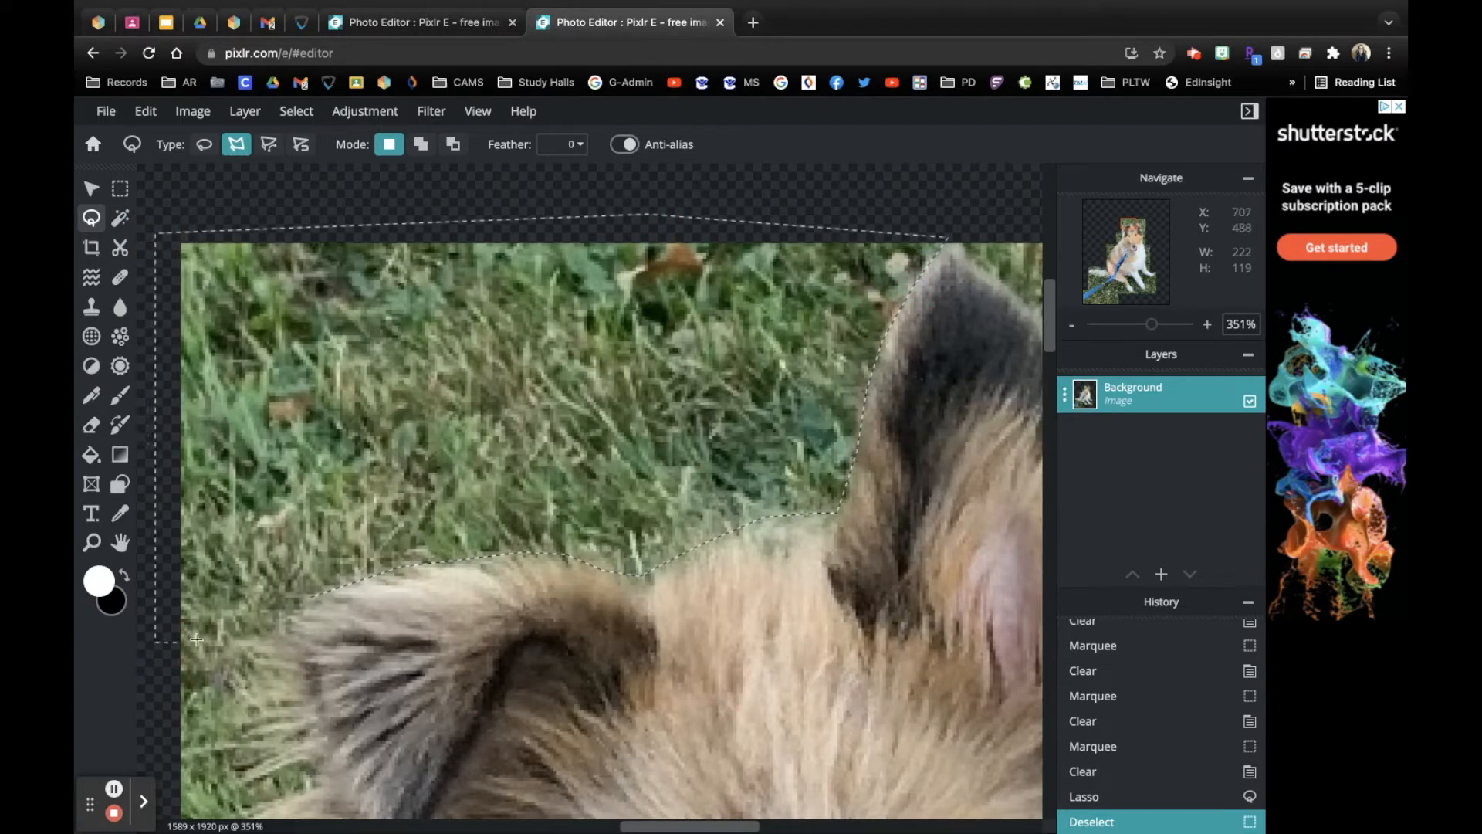
pyautogui.click(314, 597)
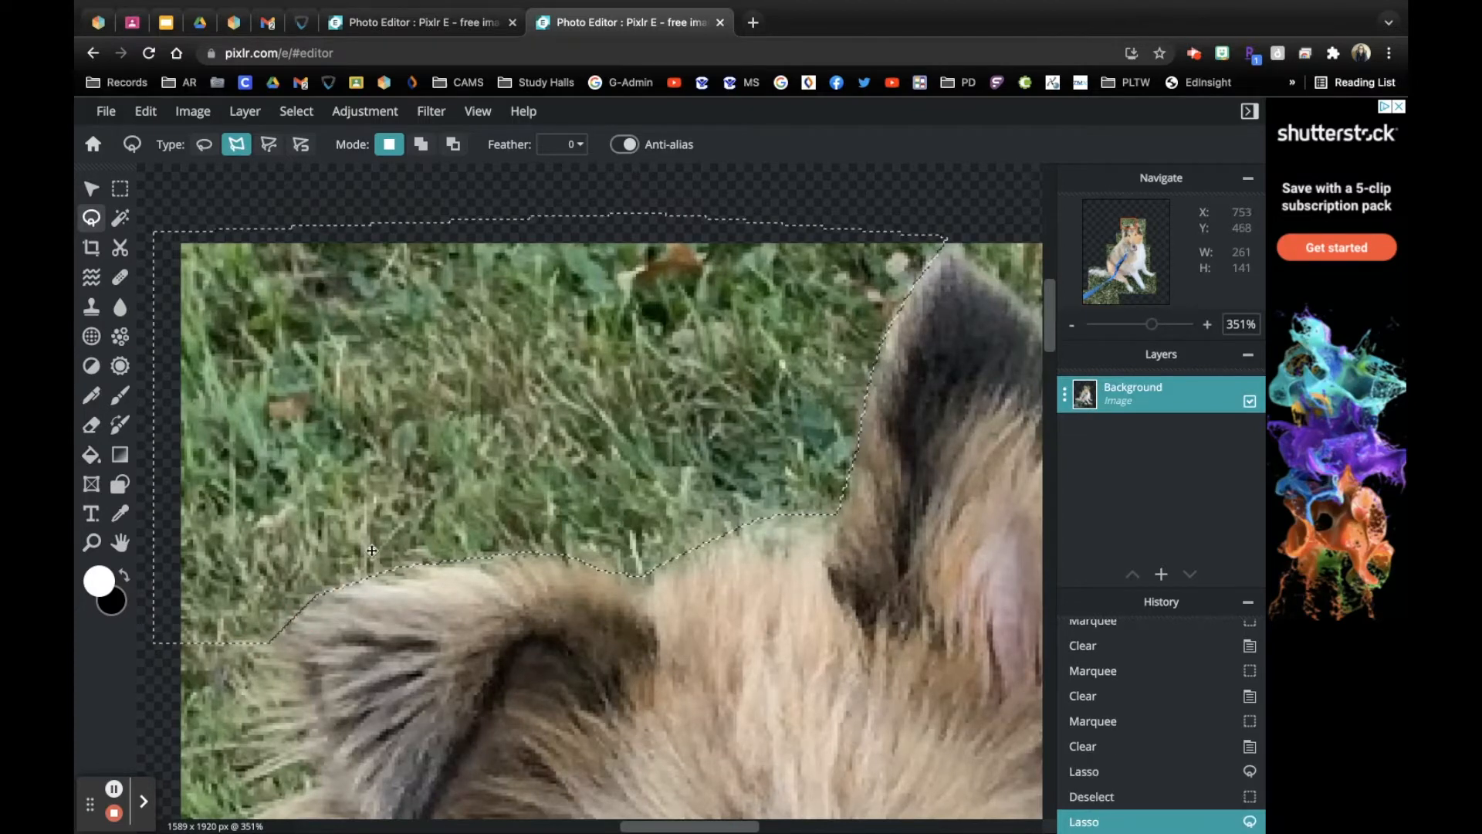
pyautogui.press('Delete')
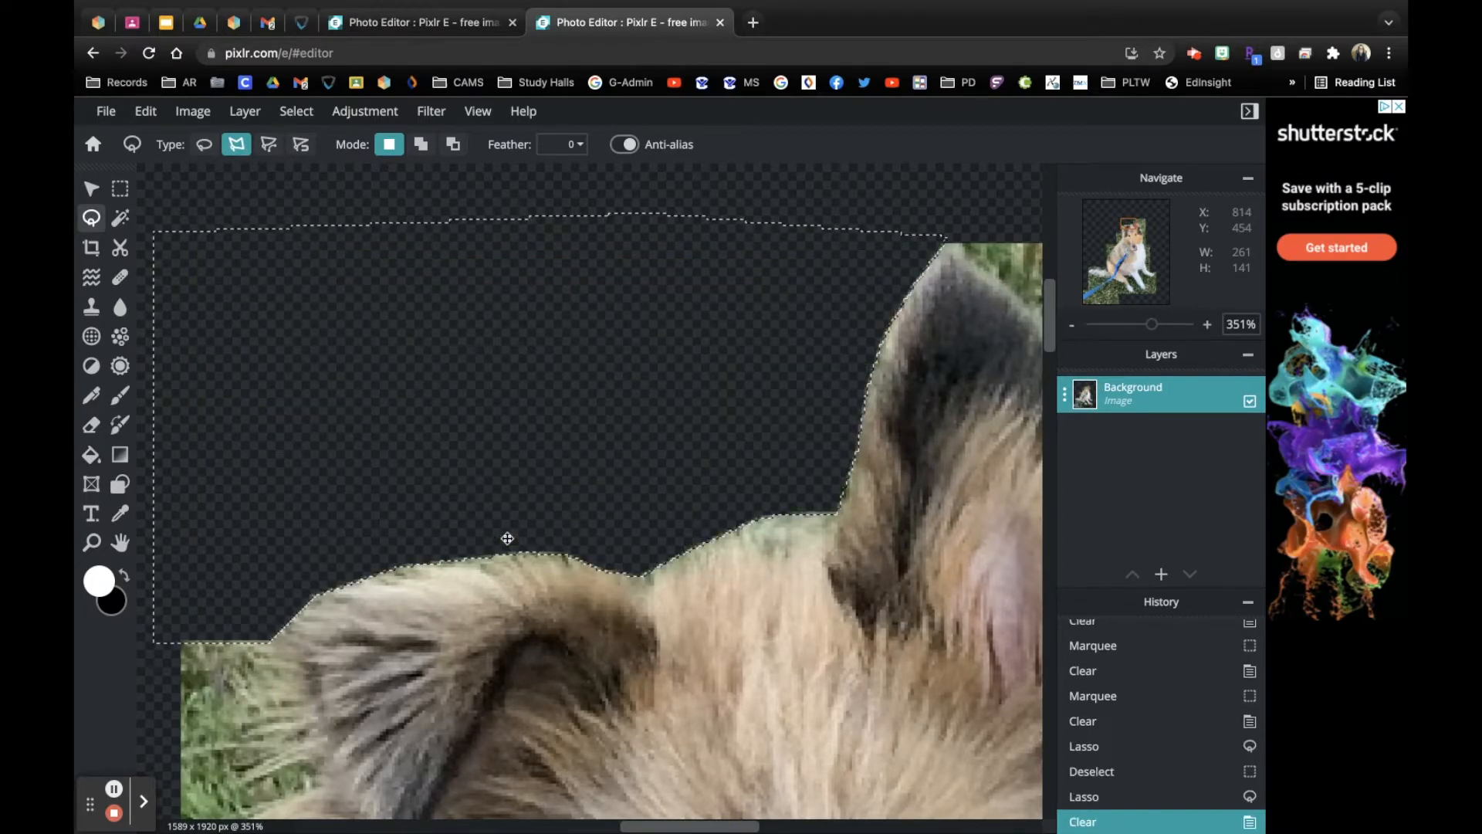
pyautogui.hscroll(3, 685, 698)
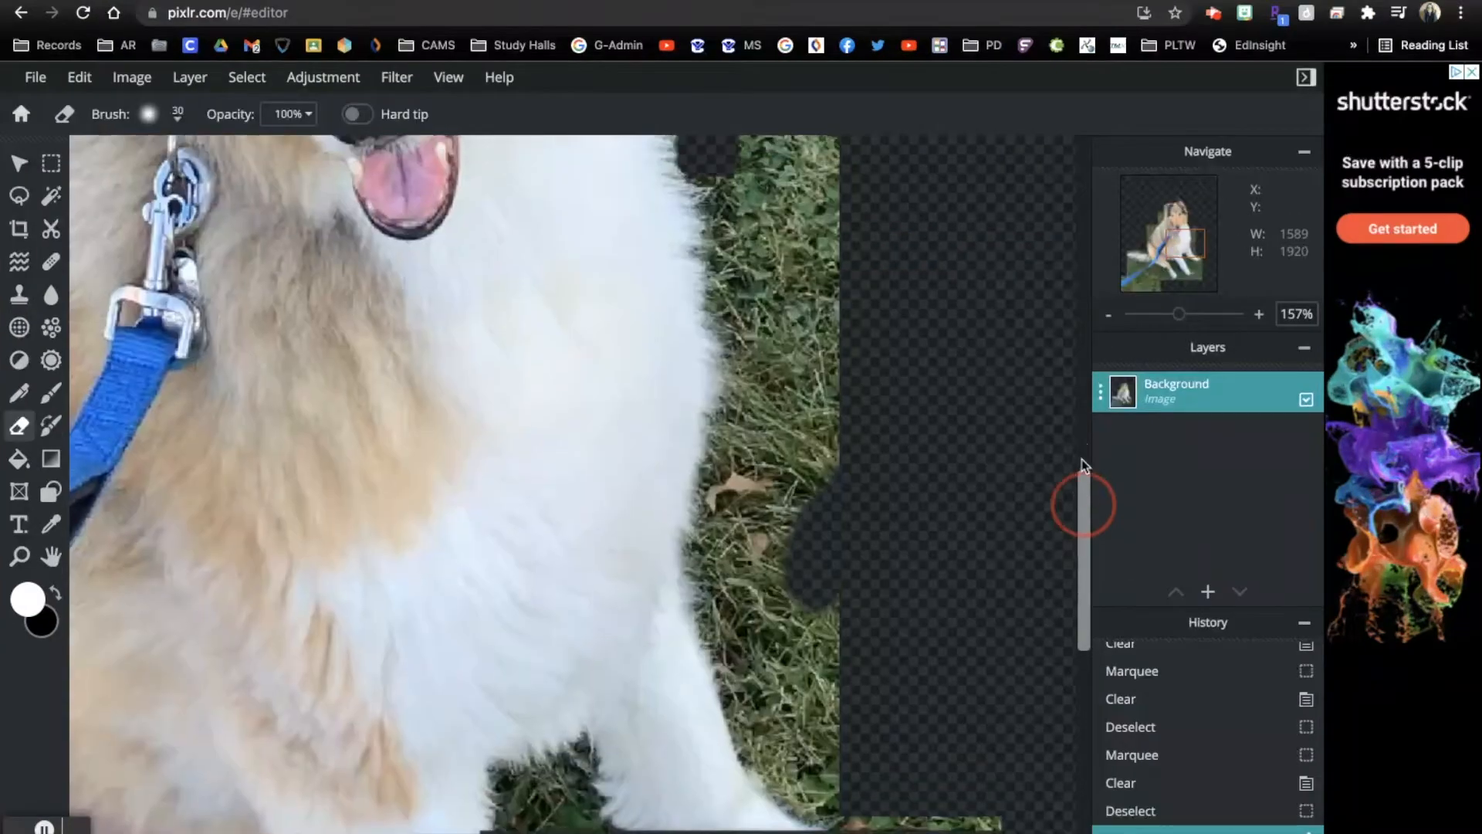
pyautogui.moveTo(1083, 464); pyautogui.dragTo(1079, 344)
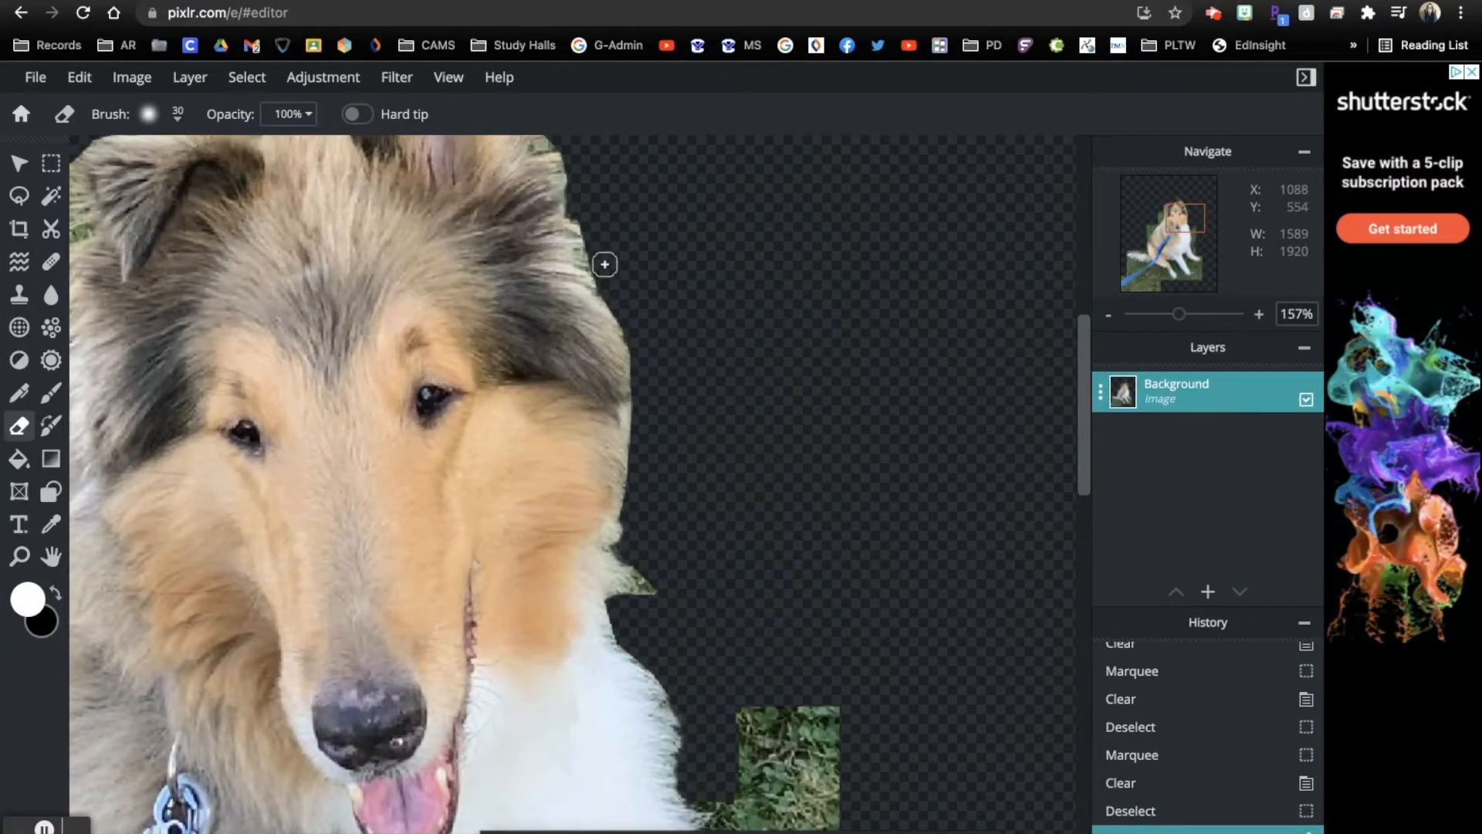
pyautogui.scroll(10, 603, 263)
pyautogui.scroll(-4, 605, 264)
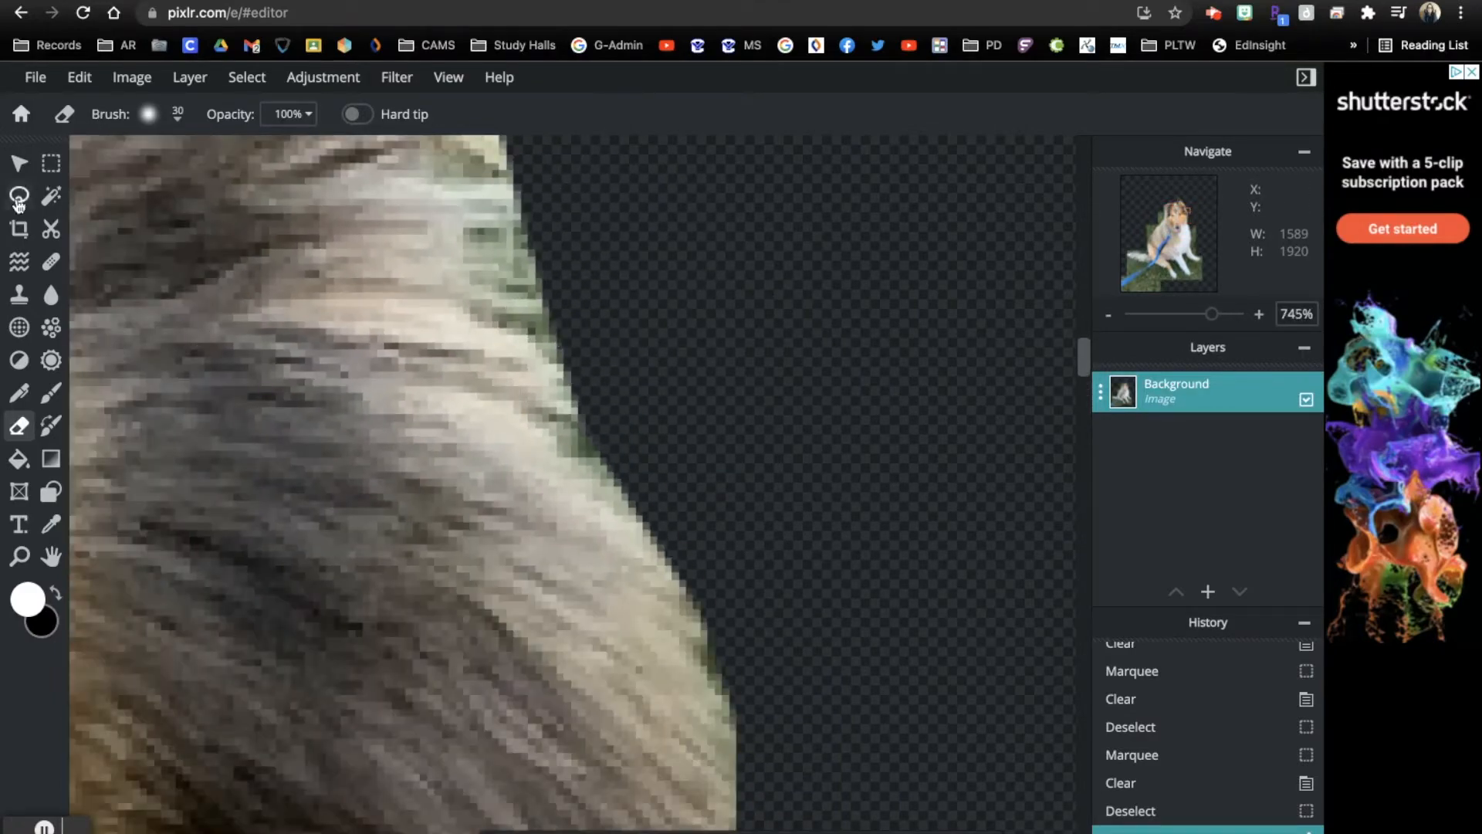
pyautogui.click(19, 195)
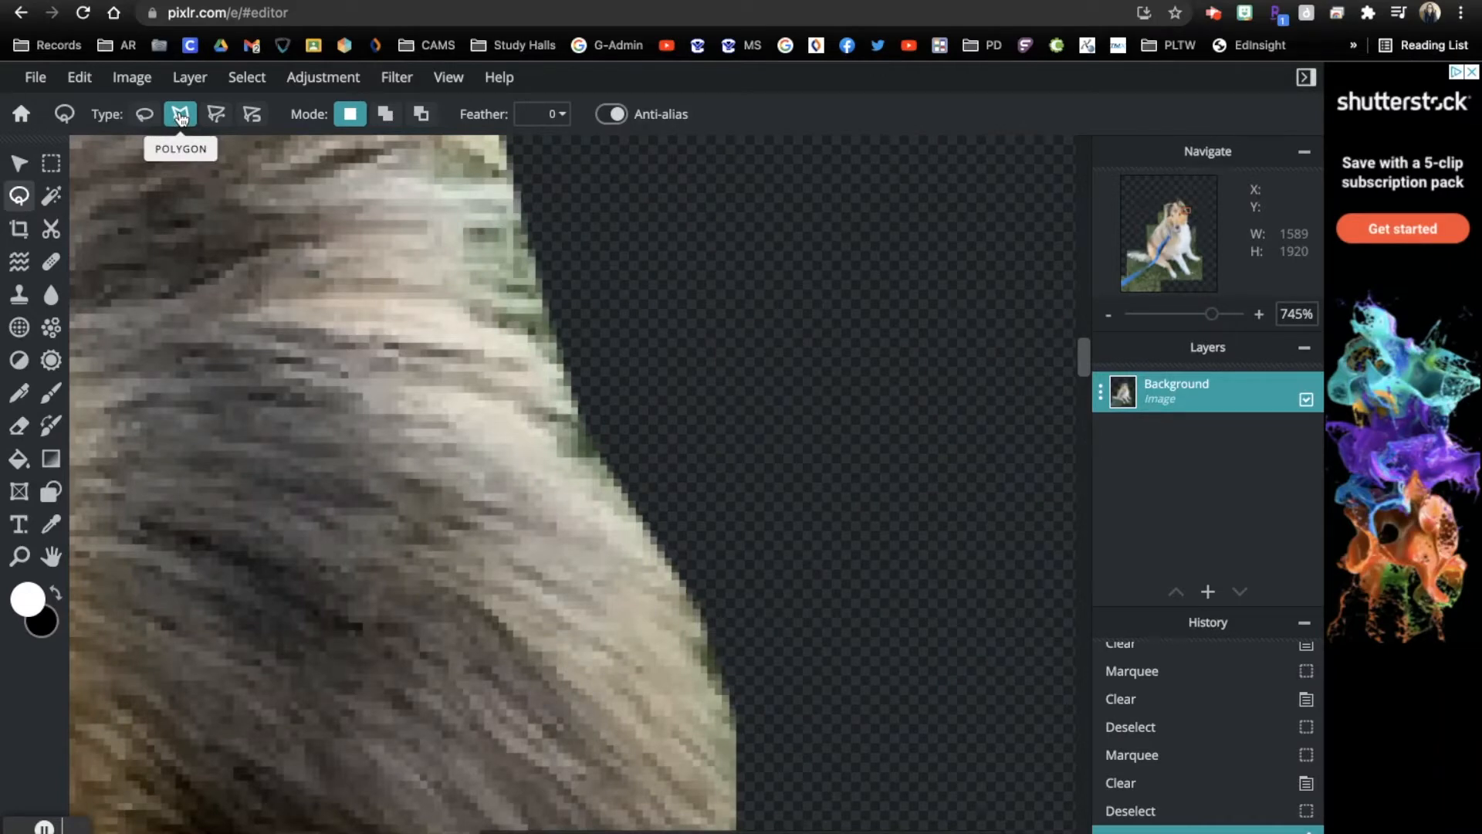
pyautogui.click(181, 117)
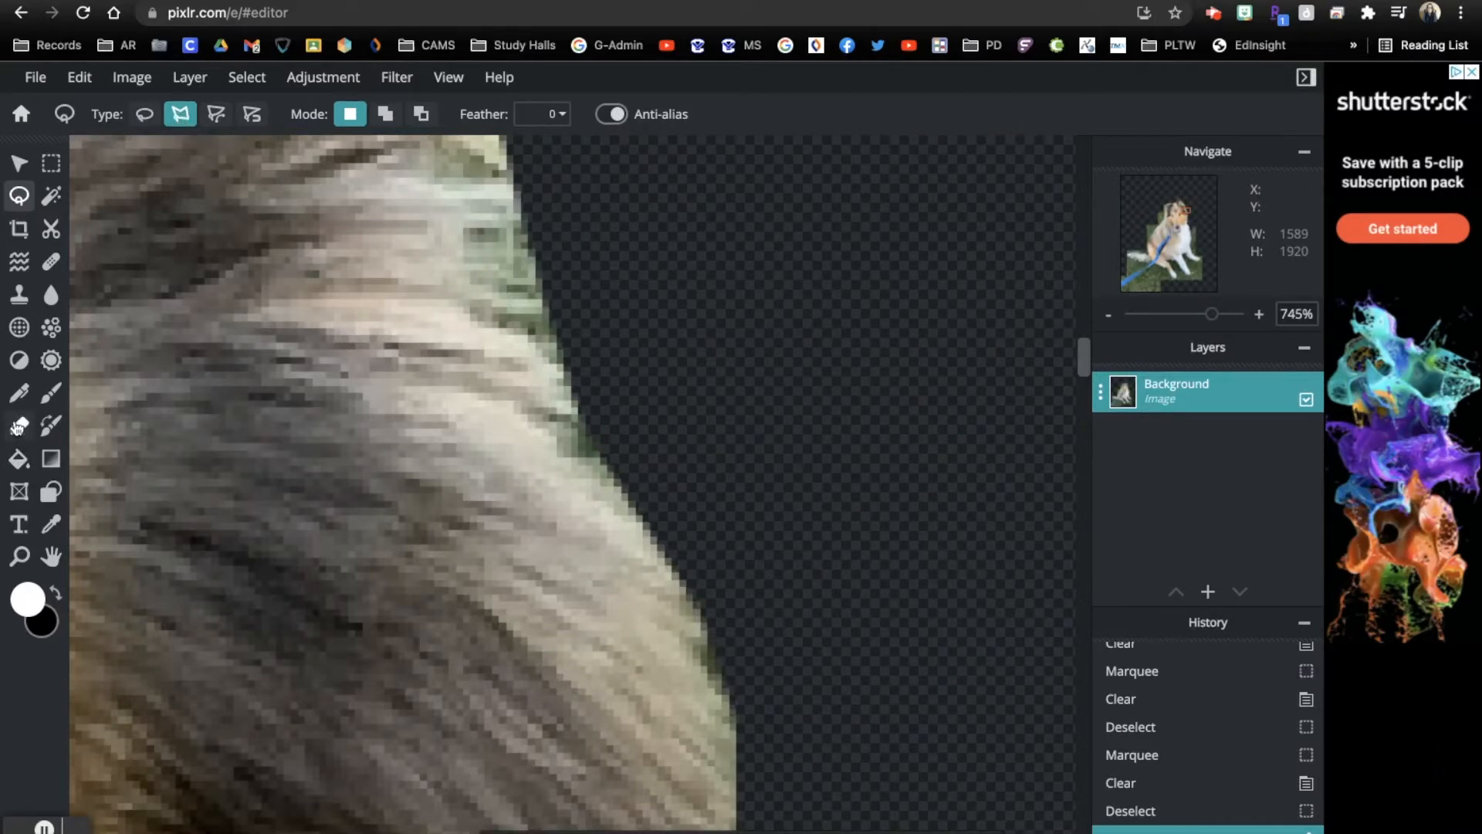
# Set the Eraser brush to a size of 27 px and a softness of 44%
pyautogui.click(19, 434)
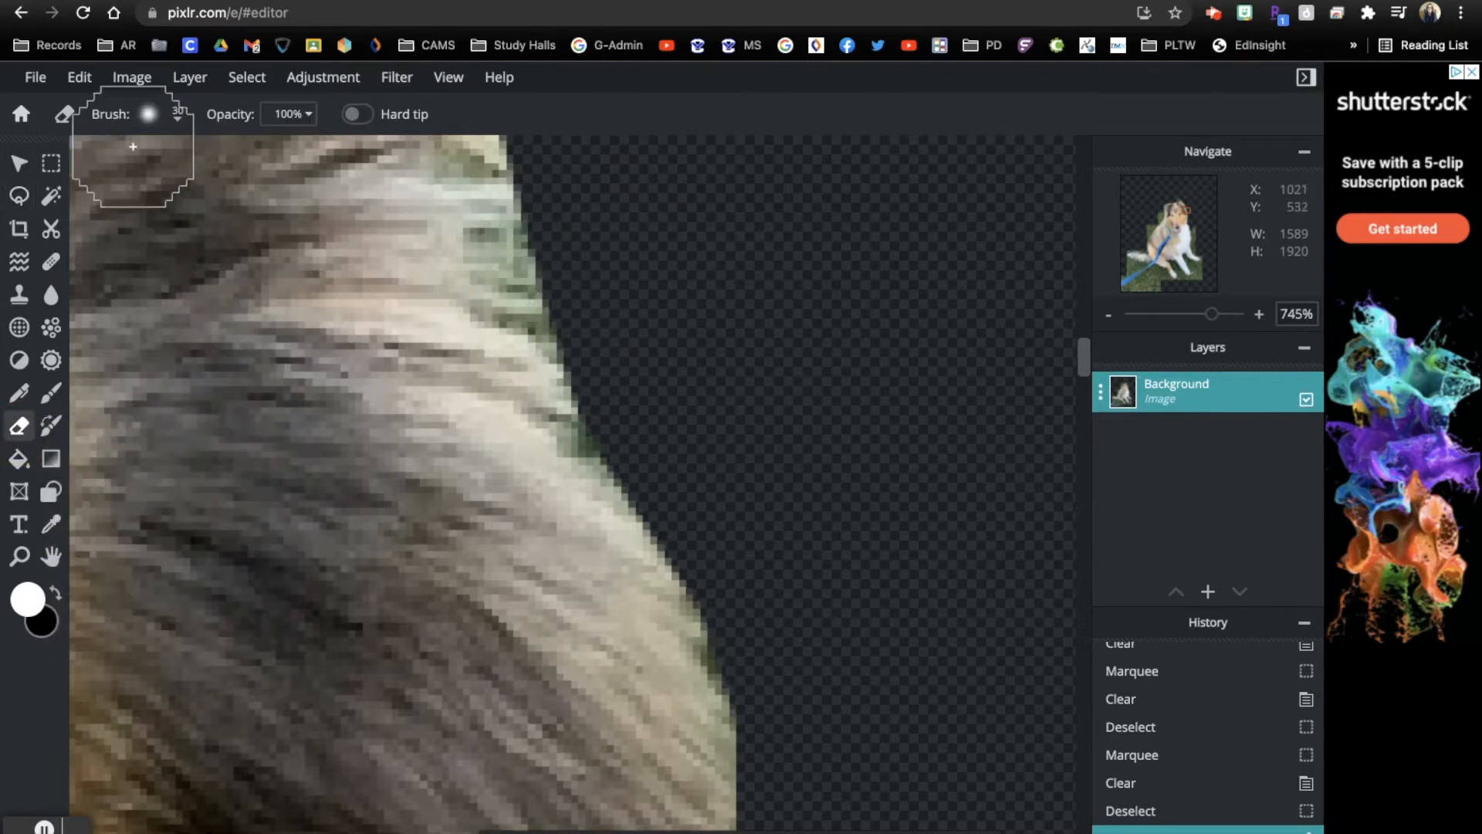
pyautogui.click(178, 114)
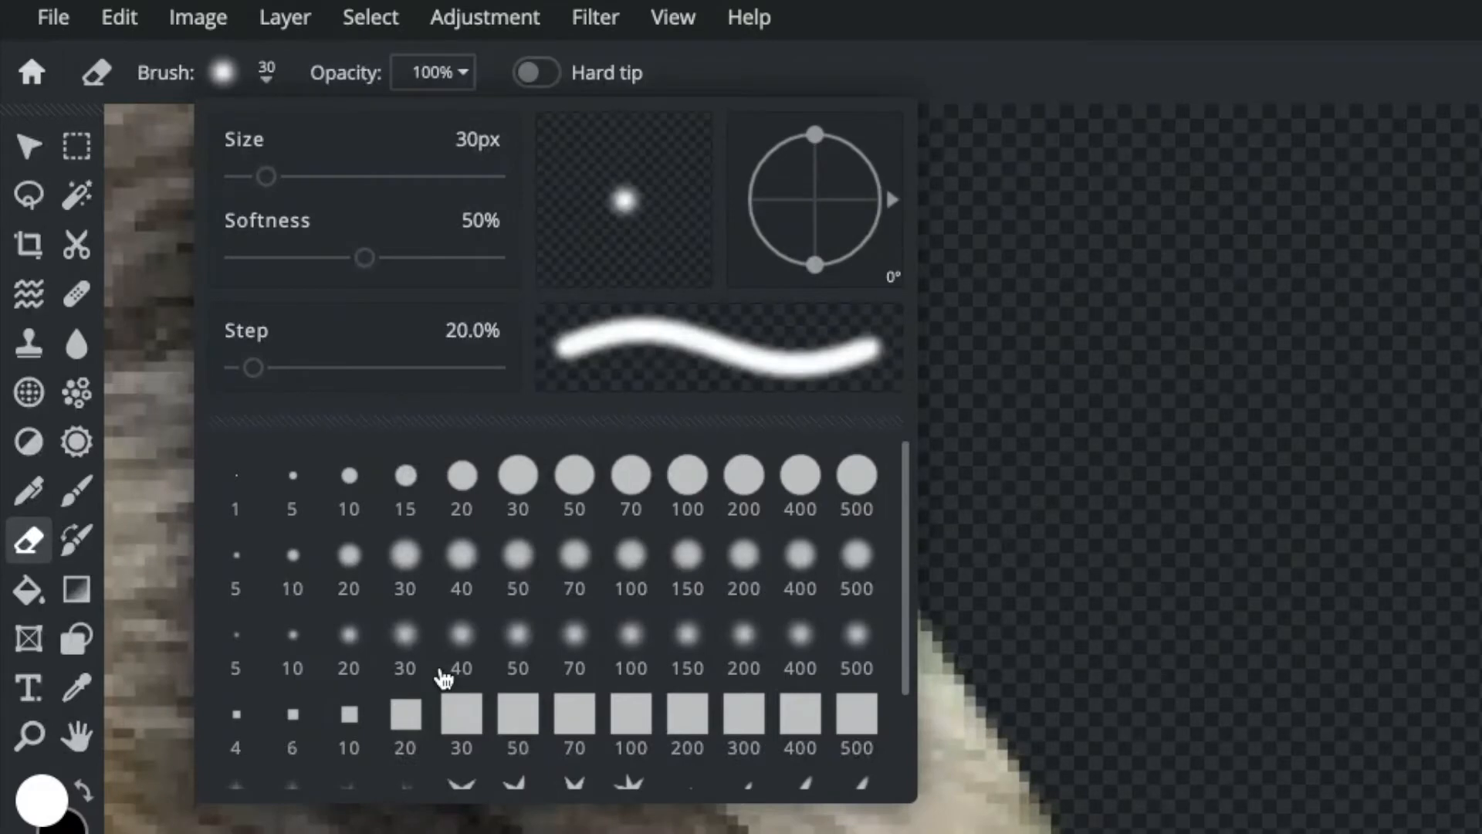
pyautogui.click(407, 636)
pyautogui.click(1091, 788)
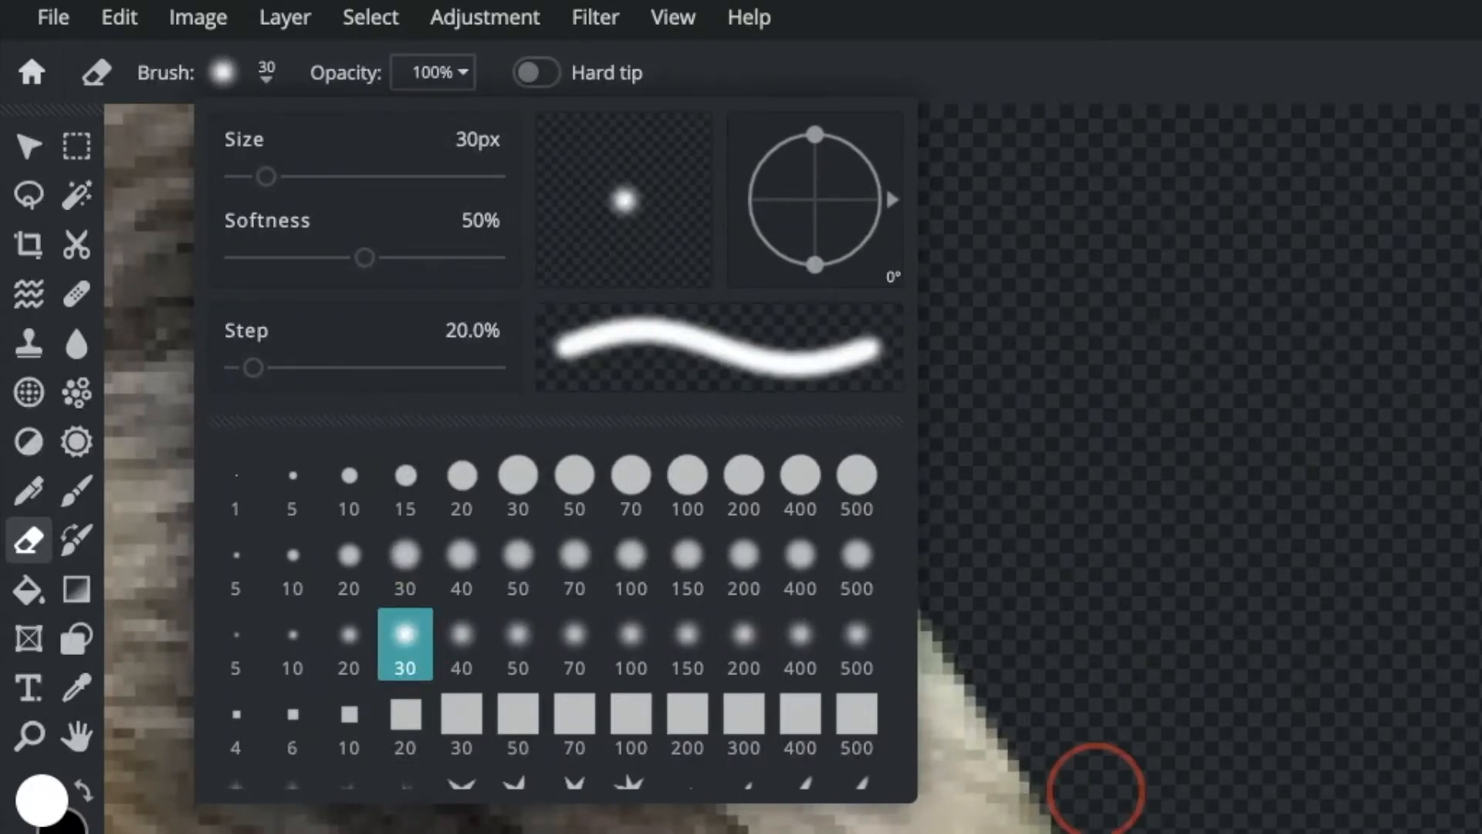
pyautogui.moveTo(896, 541)
pyautogui.mouseDown()
pyautogui.moveTo(890, 563)
pyautogui.moveTo(885, 416)
pyautogui.mouseUp()
pyautogui.press('super+z')
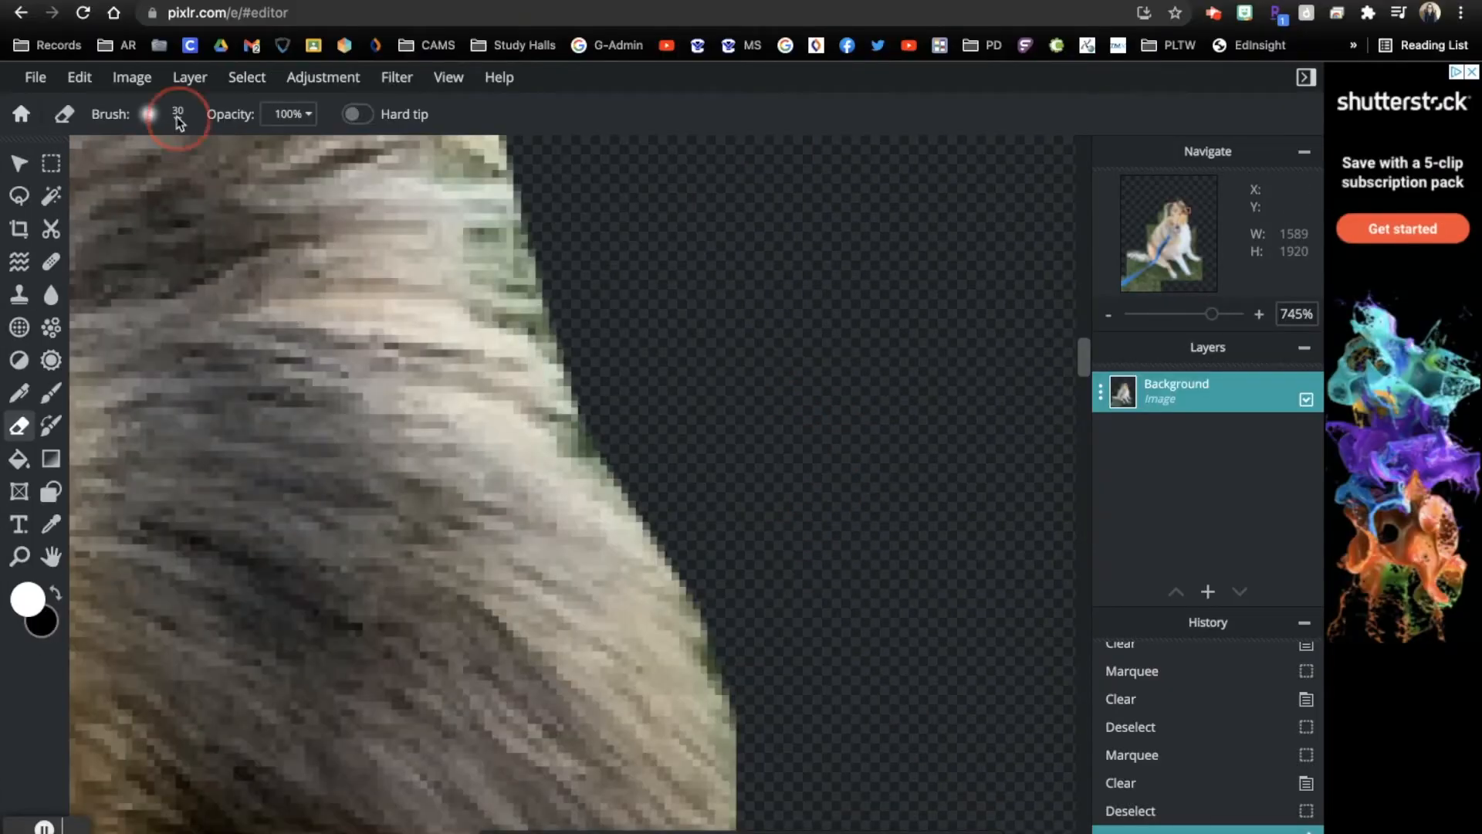
pyautogui.click(178, 120)
pyautogui.moveTo(182, 194)
pyautogui.mouseDown()
pyautogui.moveTo(142, 189)
pyautogui.moveTo(176, 185)
pyautogui.mouseUp()
pyautogui.moveTo(243, 242)
pyautogui.mouseDown()
pyautogui.moveTo(172, 235)
pyautogui.moveTo(252, 236)
pyautogui.moveTo(236, 239)
pyautogui.mouseUp()
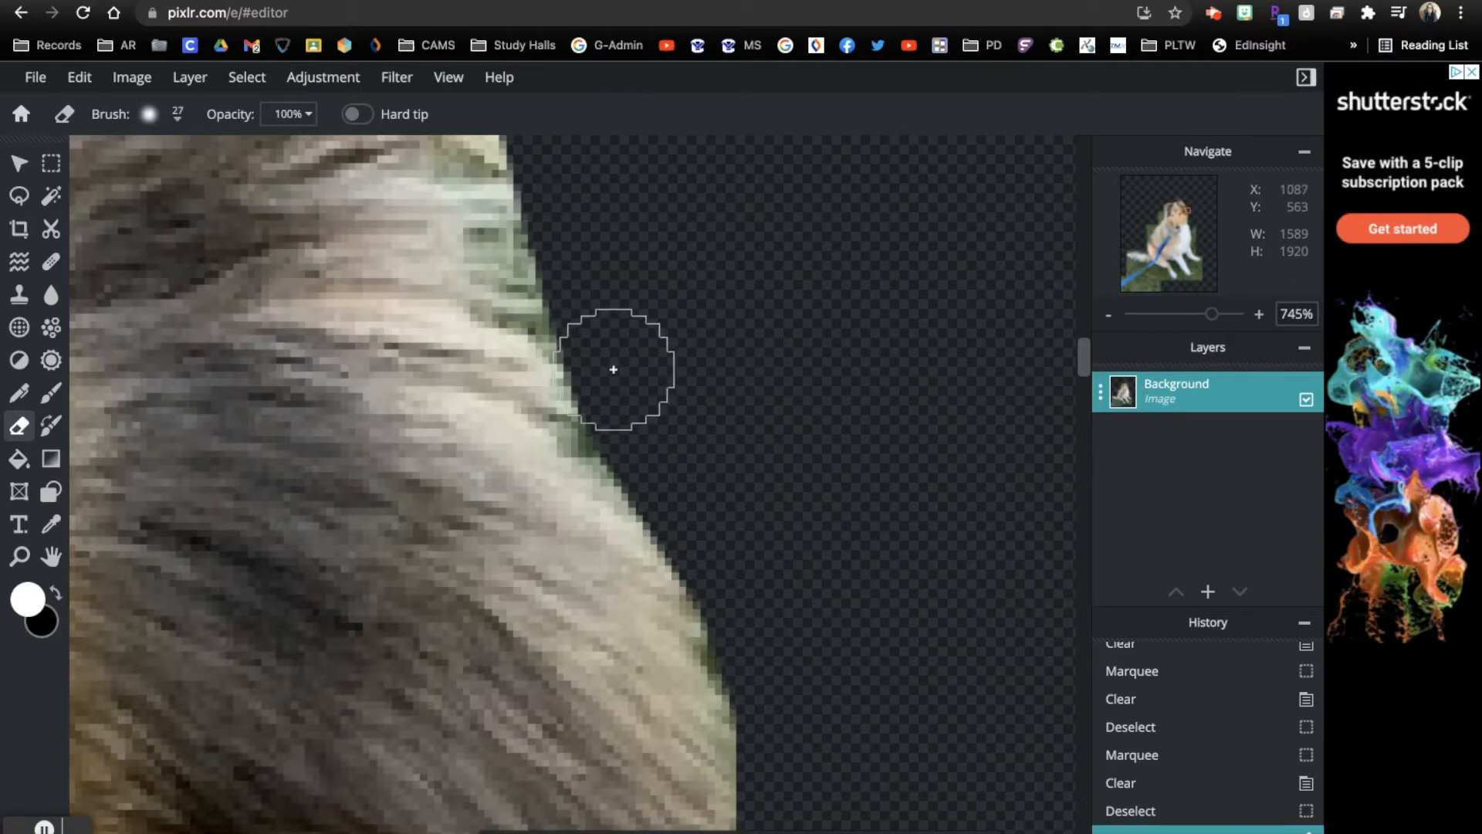
# Try to erase the green patch in the fur edge beside the upright ear, and undo the stroke
pyautogui.scroll(5, 612, 369)
pyautogui.moveTo(1184, 210); pyautogui.dragTo(1183, 213)
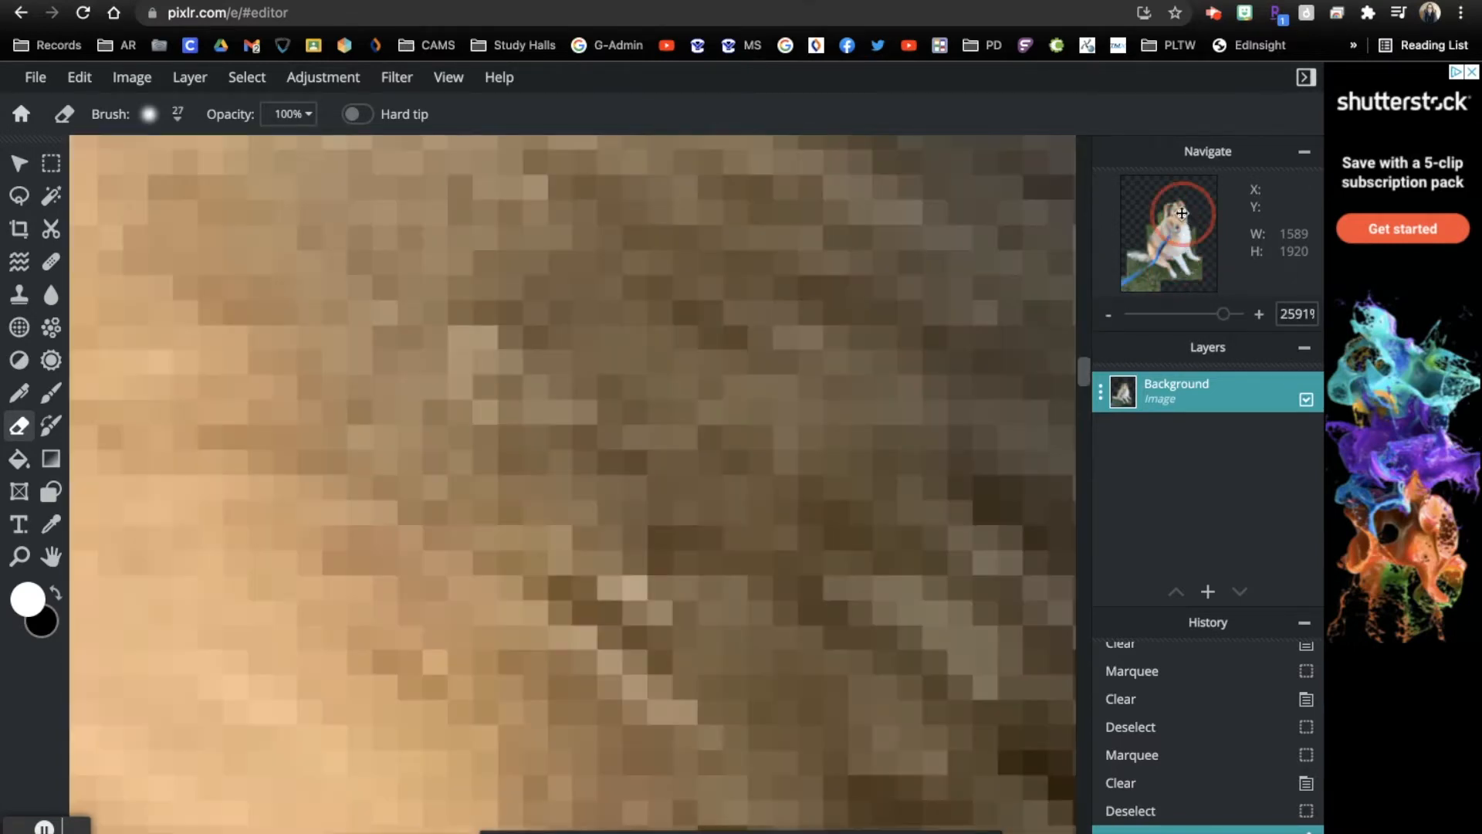
pyautogui.scroll(-8, 684, 344)
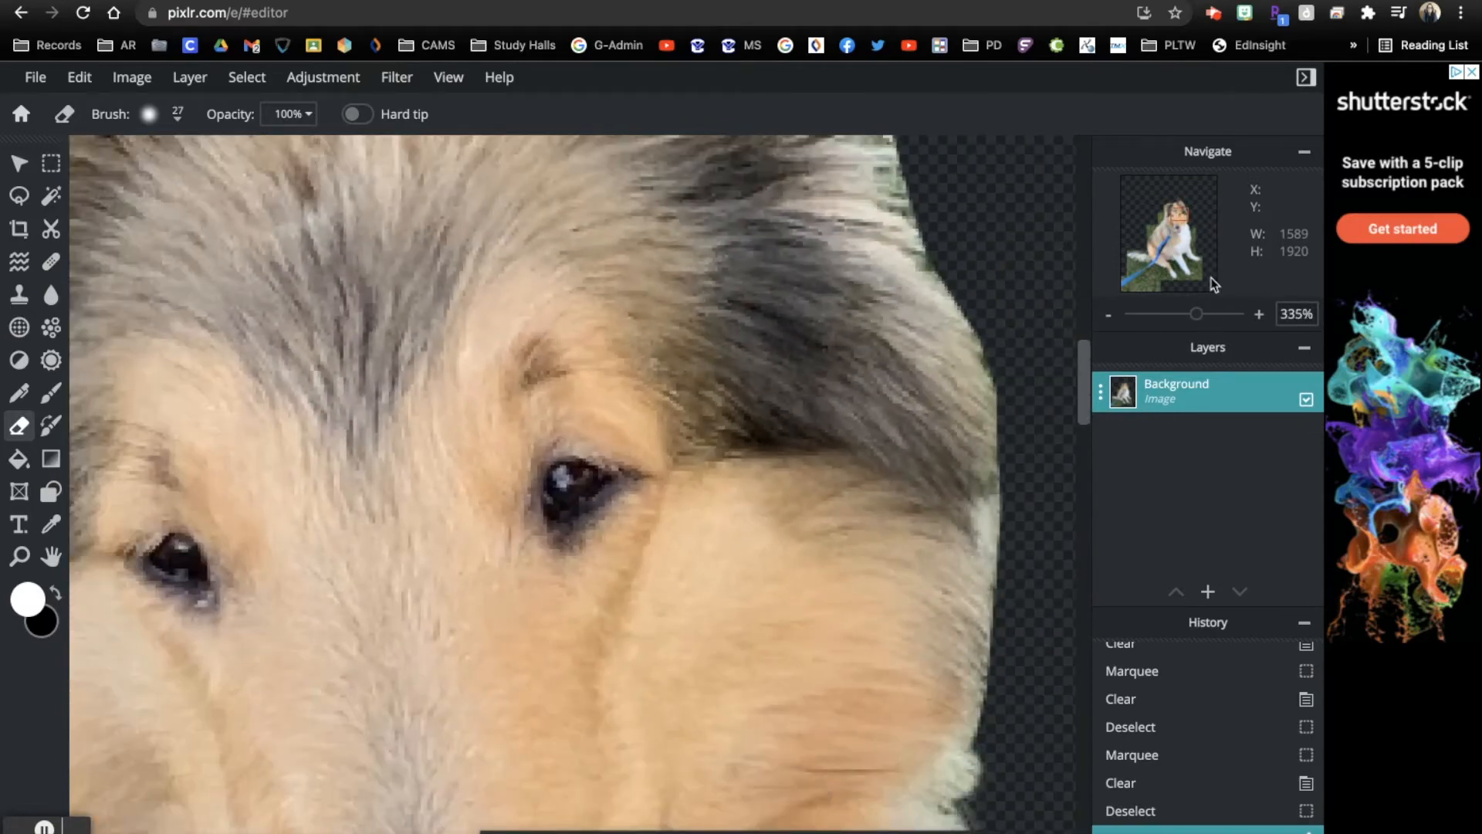
pyautogui.moveTo(1184, 217); pyautogui.dragTo(1189, 211)
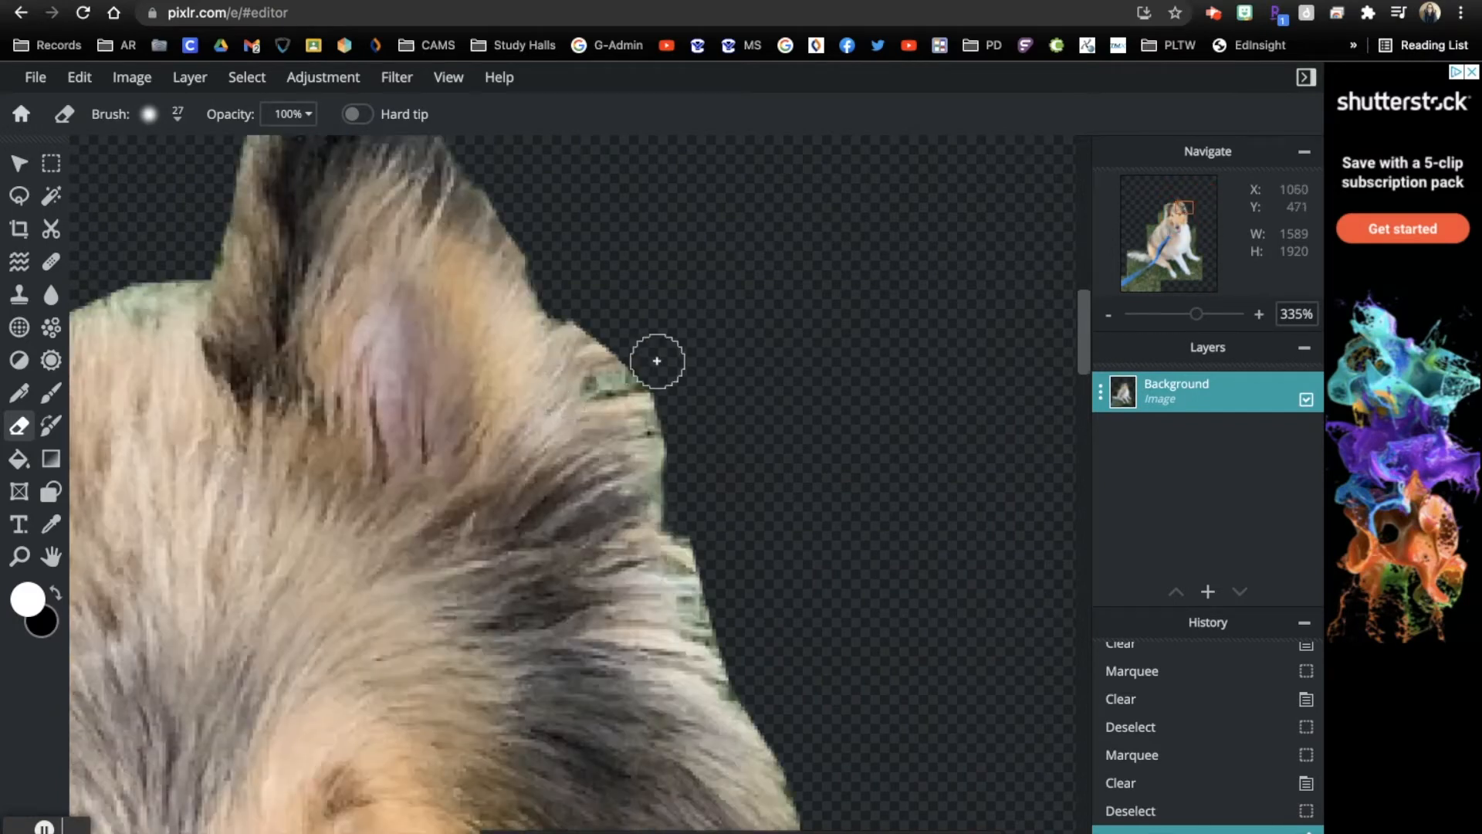
pyautogui.moveTo(1196, 314); pyautogui.dragTo(1224, 316)
pyautogui.moveTo(1197, 233)
pyautogui.mouseDown()
pyautogui.moveTo(1173, 265)
pyautogui.moveTo(1186, 220)
pyautogui.moveTo(1182, 231)
pyautogui.mouseUp()
pyautogui.moveTo(1216, 309); pyautogui.dragTo(1167, 314)
pyautogui.moveTo(1084, 401); pyautogui.dragTo(1081, 296)
pyautogui.scroll(10, 728, 412)
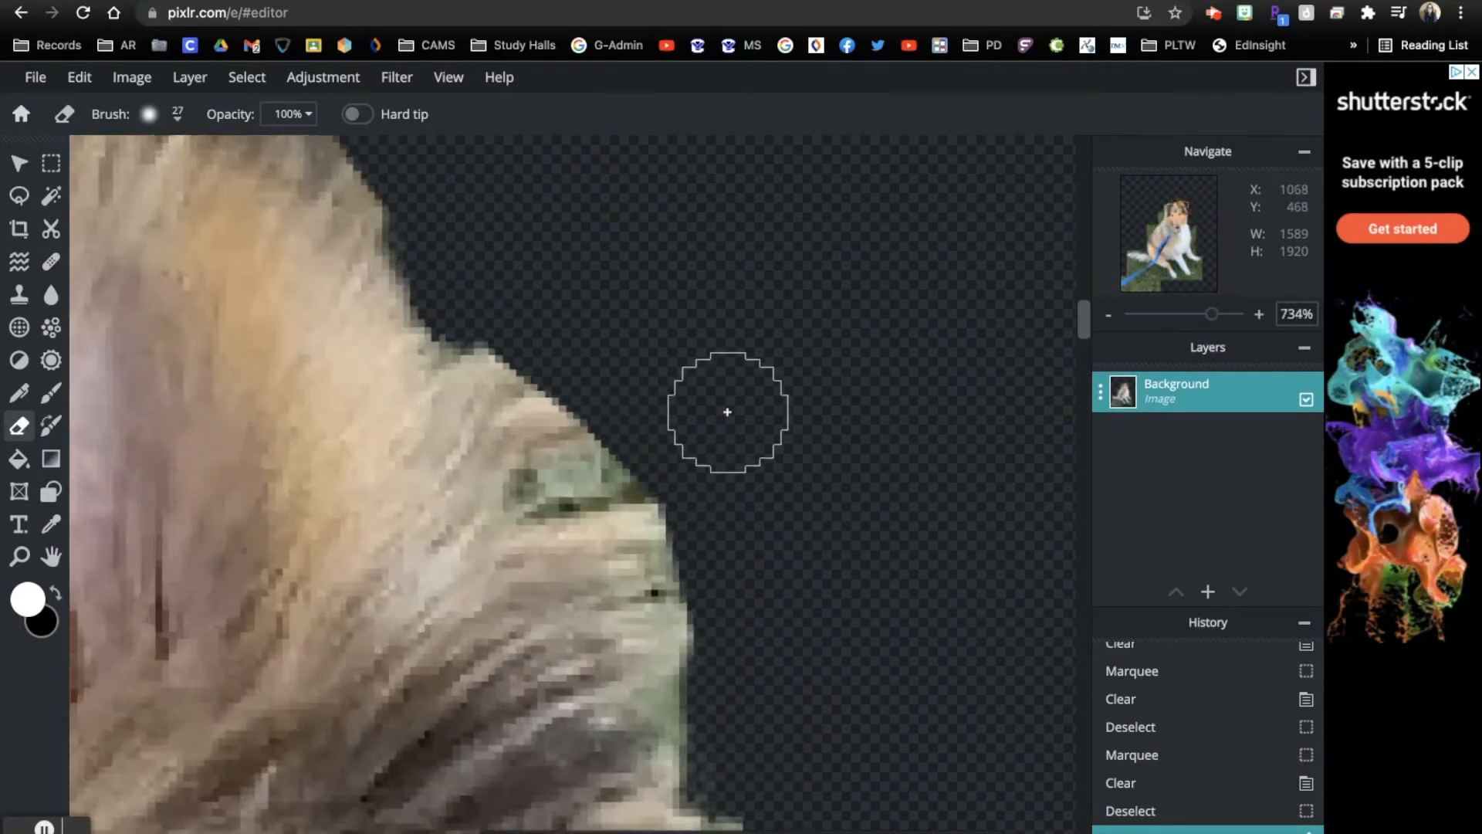
pyautogui.moveTo(377, 504)
pyautogui.mouseDown()
pyautogui.moveTo(275, 589)
pyautogui.moveTo(579, 546)
pyautogui.moveTo(701, 640)
pyautogui.mouseUp()
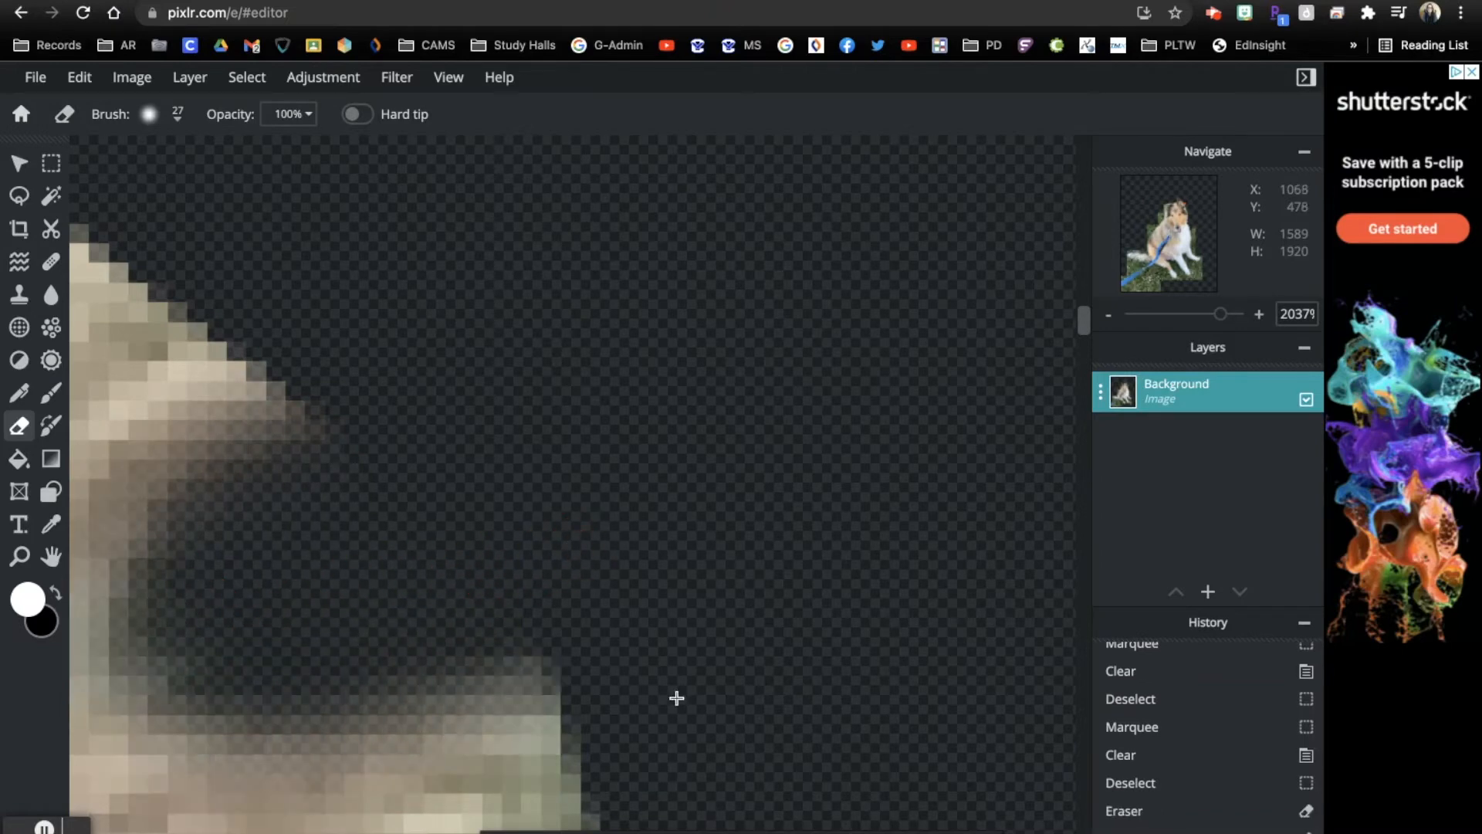
pyautogui.scroll(-5, 981, 347)
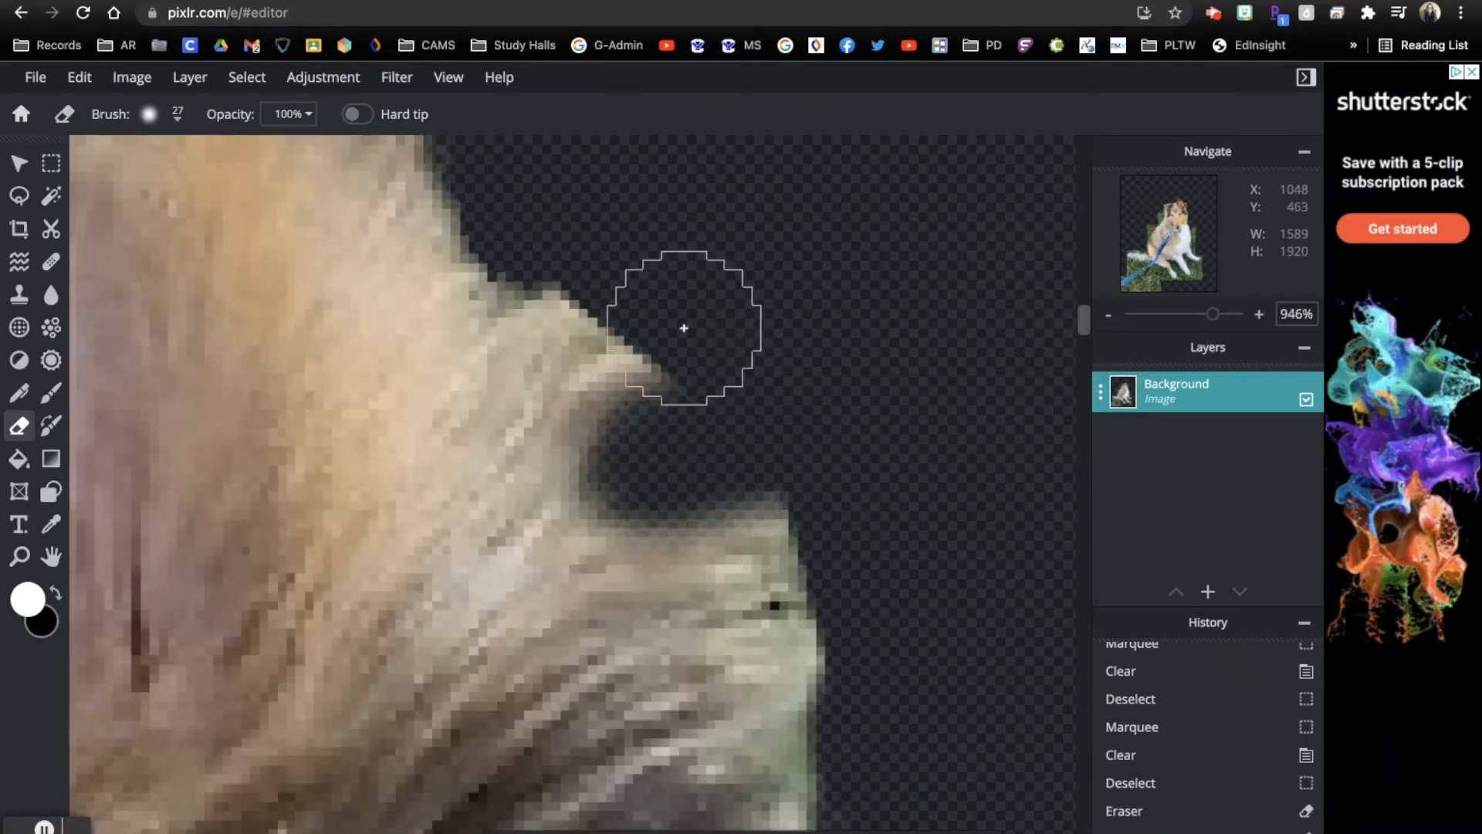
pyautogui.hotkey('ctrl', 'z')
pyautogui.hotkey('ctrl', 'z')
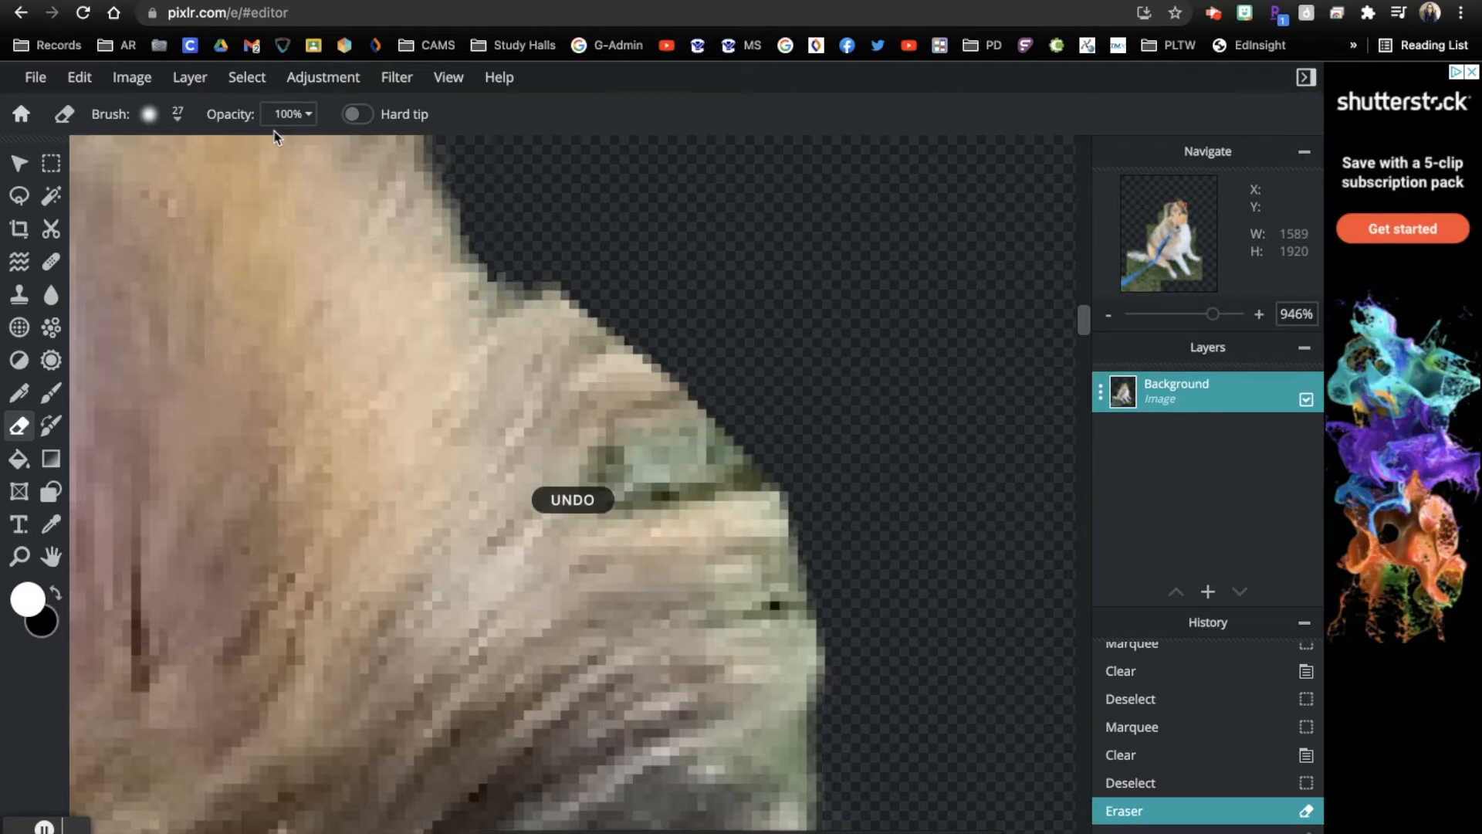
# Switch the Eraser to the soft 20 px brush preset
pyautogui.click(177, 118)
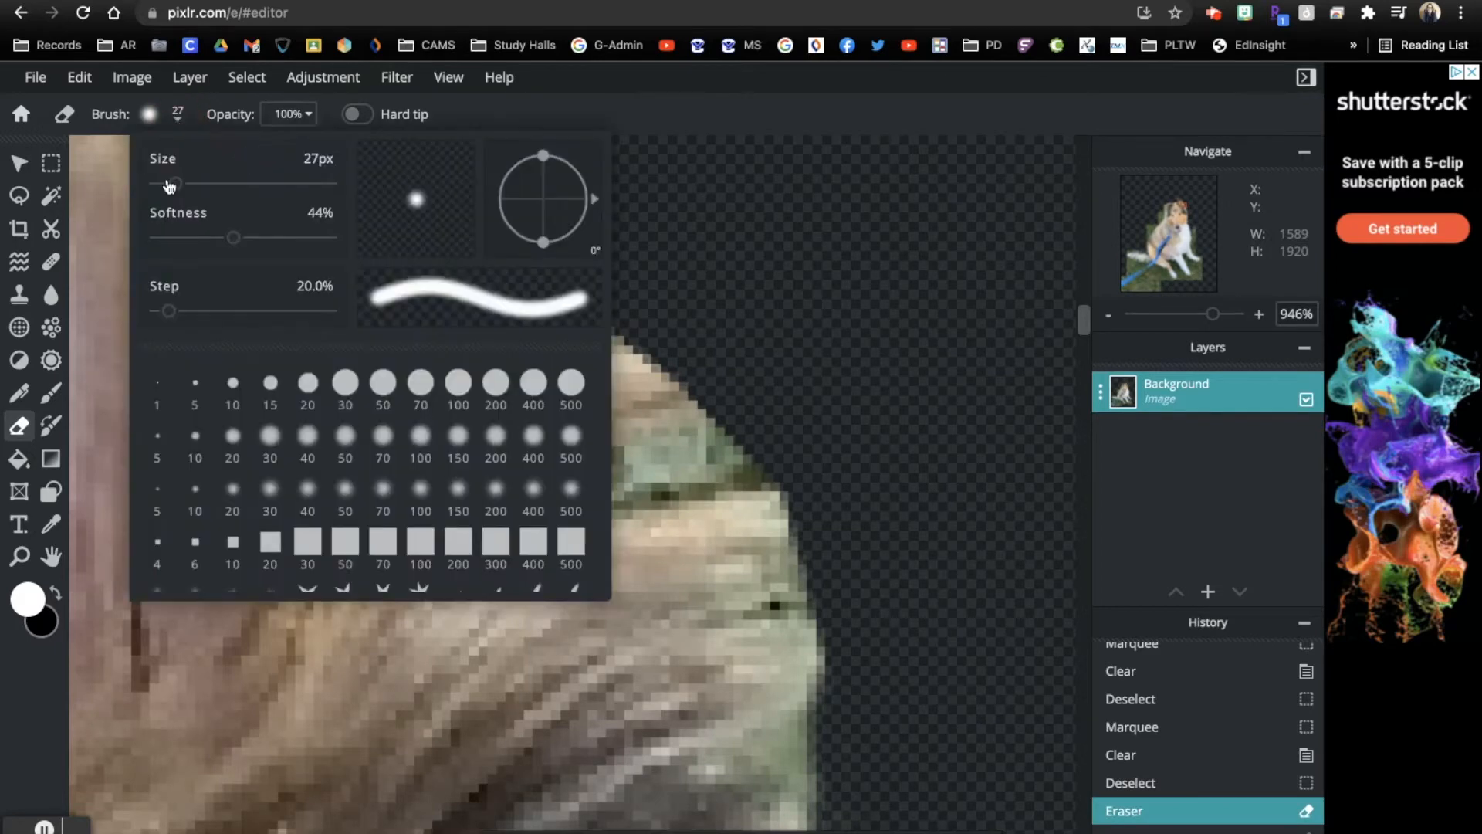
pyautogui.moveTo(176, 189); pyautogui.dragTo(162, 189)
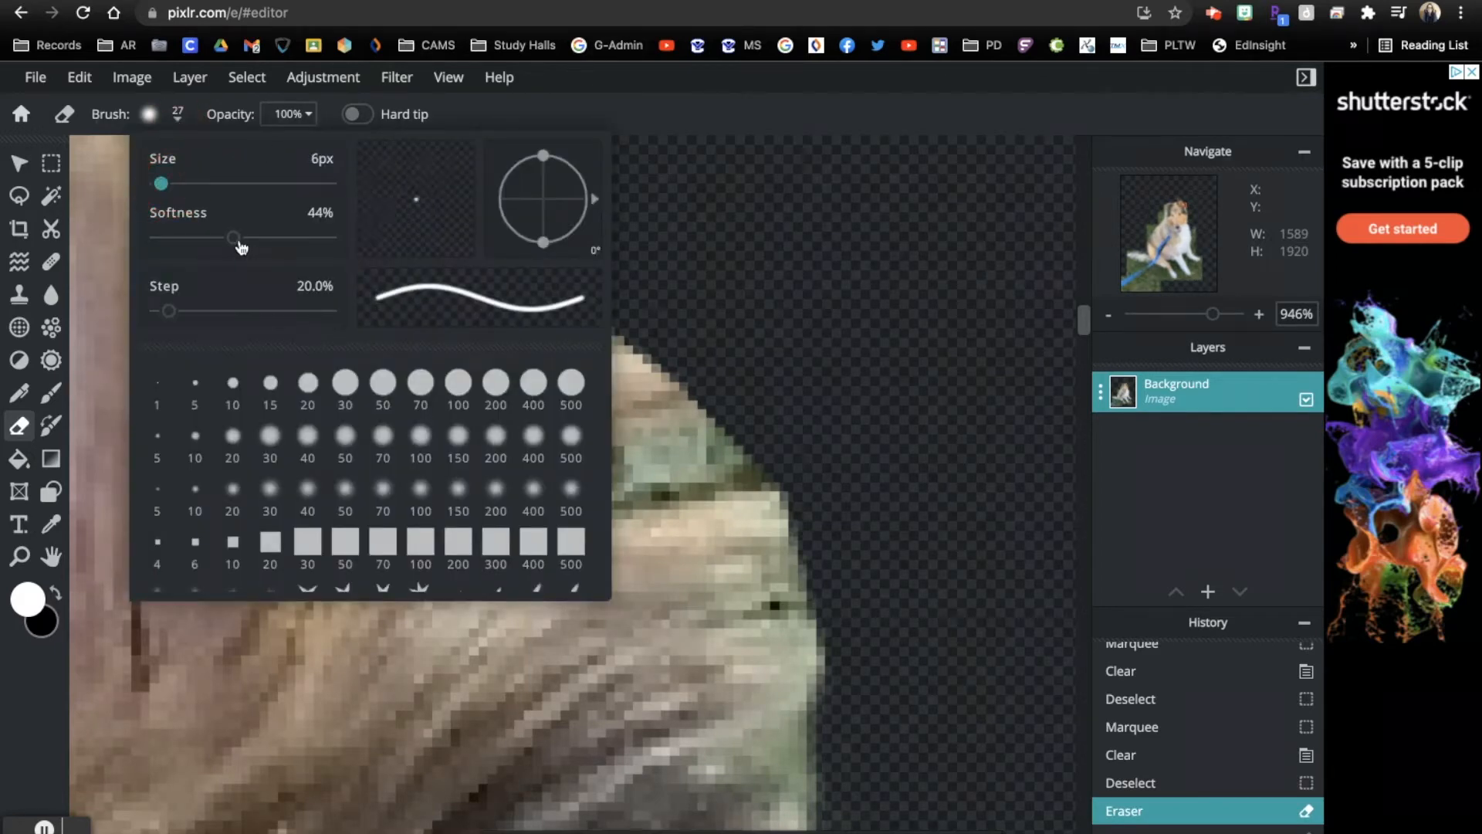
pyautogui.click(308, 495)
pyautogui.click(740, 110)
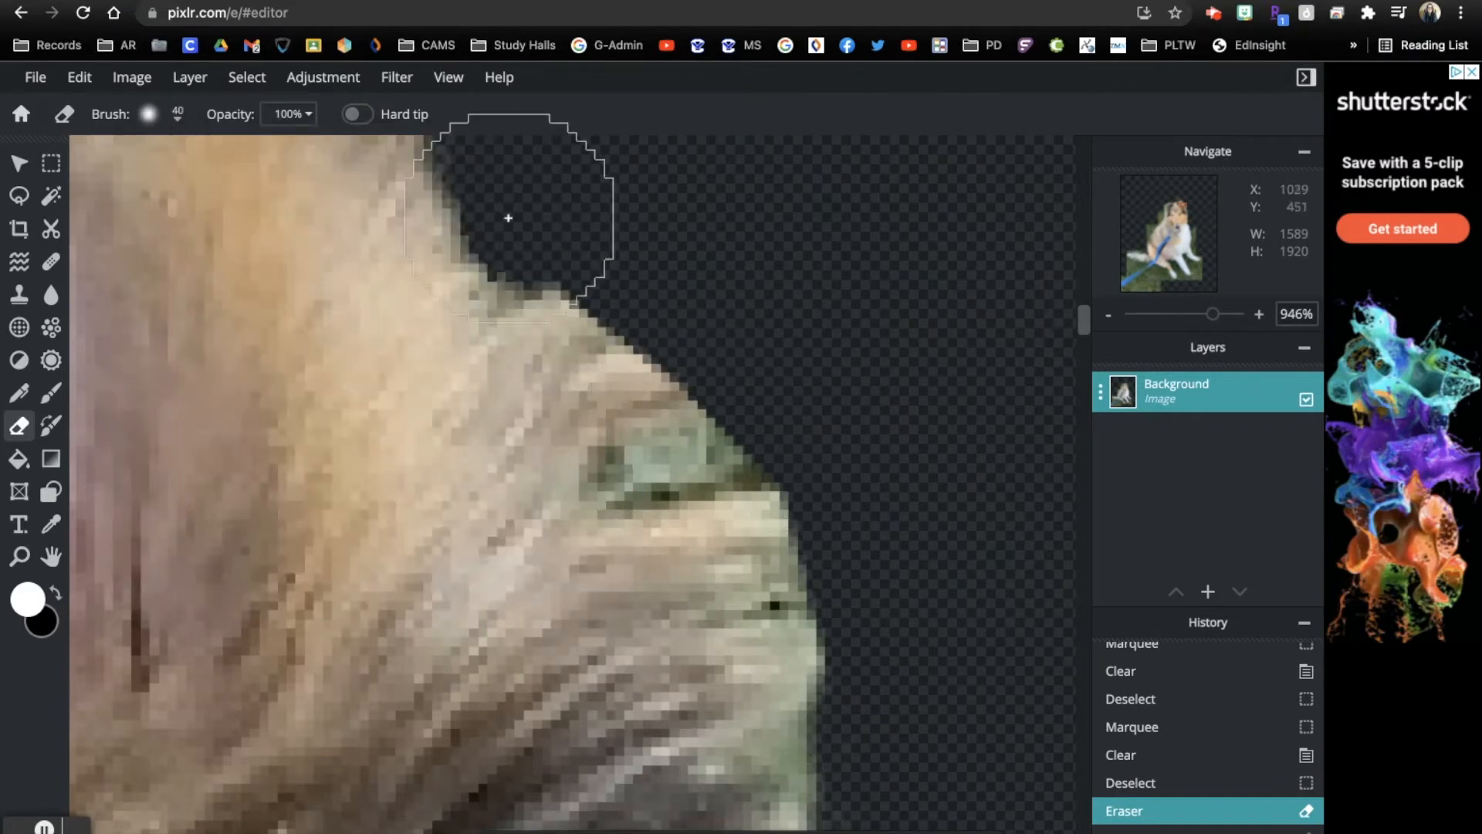
pyautogui.click(177, 116)
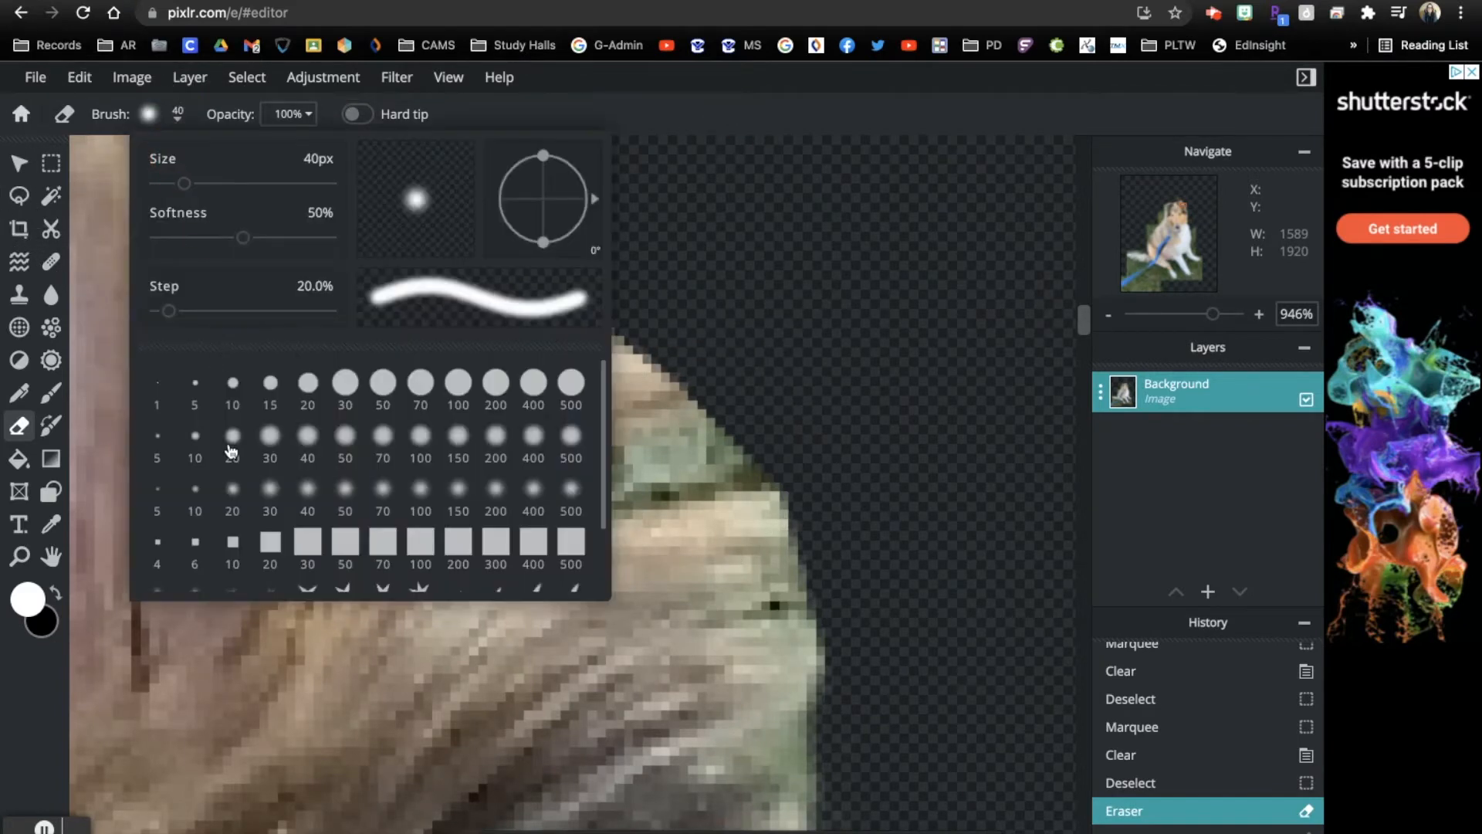
pyautogui.click(230, 491)
pyautogui.click(711, 110)
# Erase the green patches along the fur edge just below the upright ear with the 20 px Eraser
pyautogui.moveTo(701, 457)
pyautogui.mouseDown()
pyautogui.moveTo(711, 470)
pyautogui.moveTo(649, 450)
pyautogui.moveTo(808, 454)
pyautogui.moveTo(649, 298)
pyautogui.moveTo(844, 533)
pyautogui.moveTo(797, 499)
pyautogui.moveTo(771, 334)
pyautogui.moveTo(994, 285)
pyautogui.moveTo(1009, 337)
pyautogui.moveTo(1084, 343)
pyautogui.mouseUp()
pyautogui.moveTo(892, 235)
pyautogui.mouseDown()
pyautogui.moveTo(829, 306)
pyautogui.moveTo(852, 345)
pyautogui.moveTo(822, 289)
pyautogui.moveTo(827, 365)
pyautogui.moveTo(856, 191)
pyautogui.moveTo(810, 333)
pyautogui.moveTo(830, 353)
pyautogui.moveTo(999, 321)
pyautogui.mouseUp()
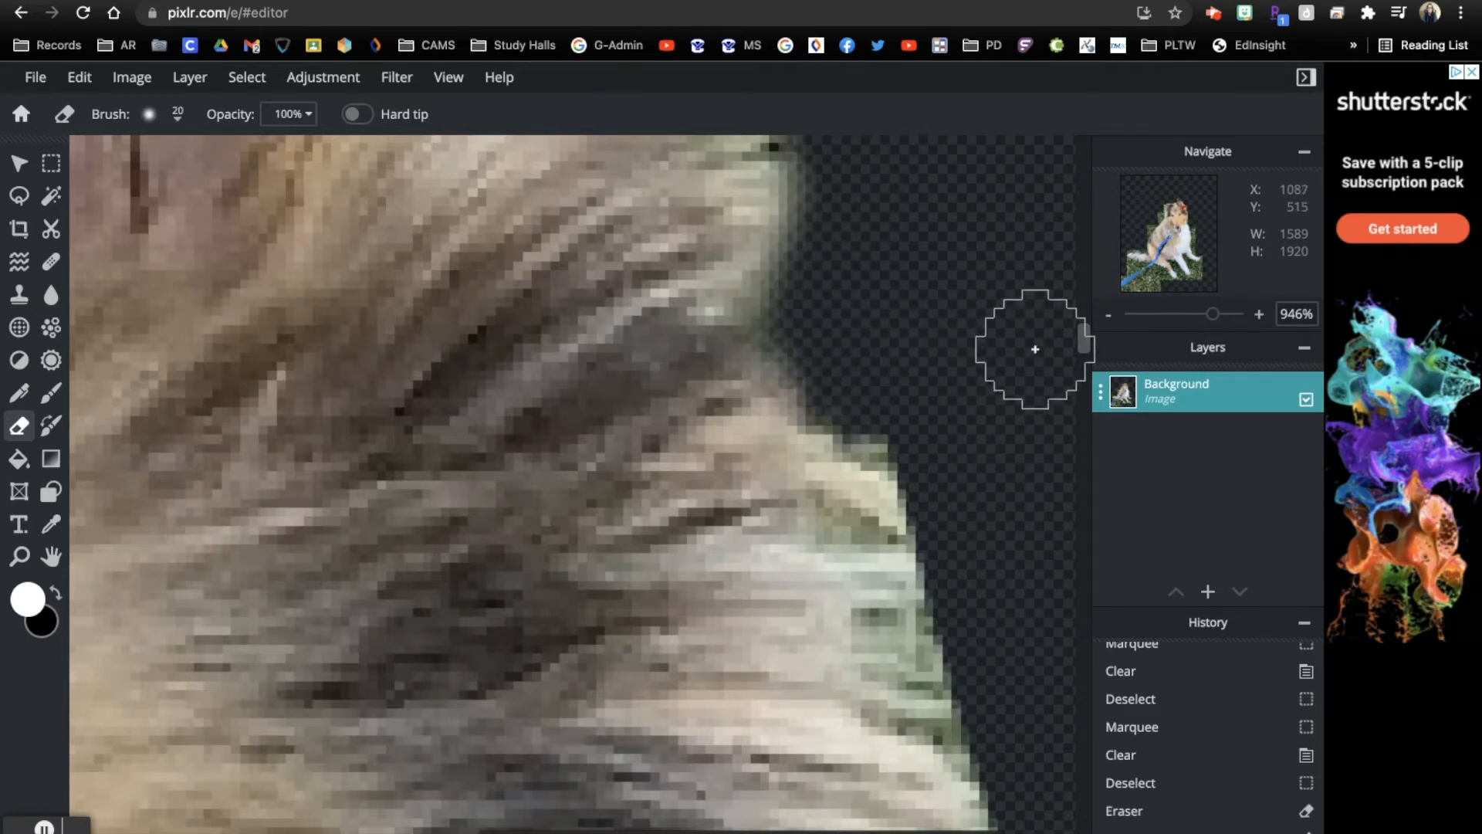
pyautogui.scroll(-5, 841, 397)
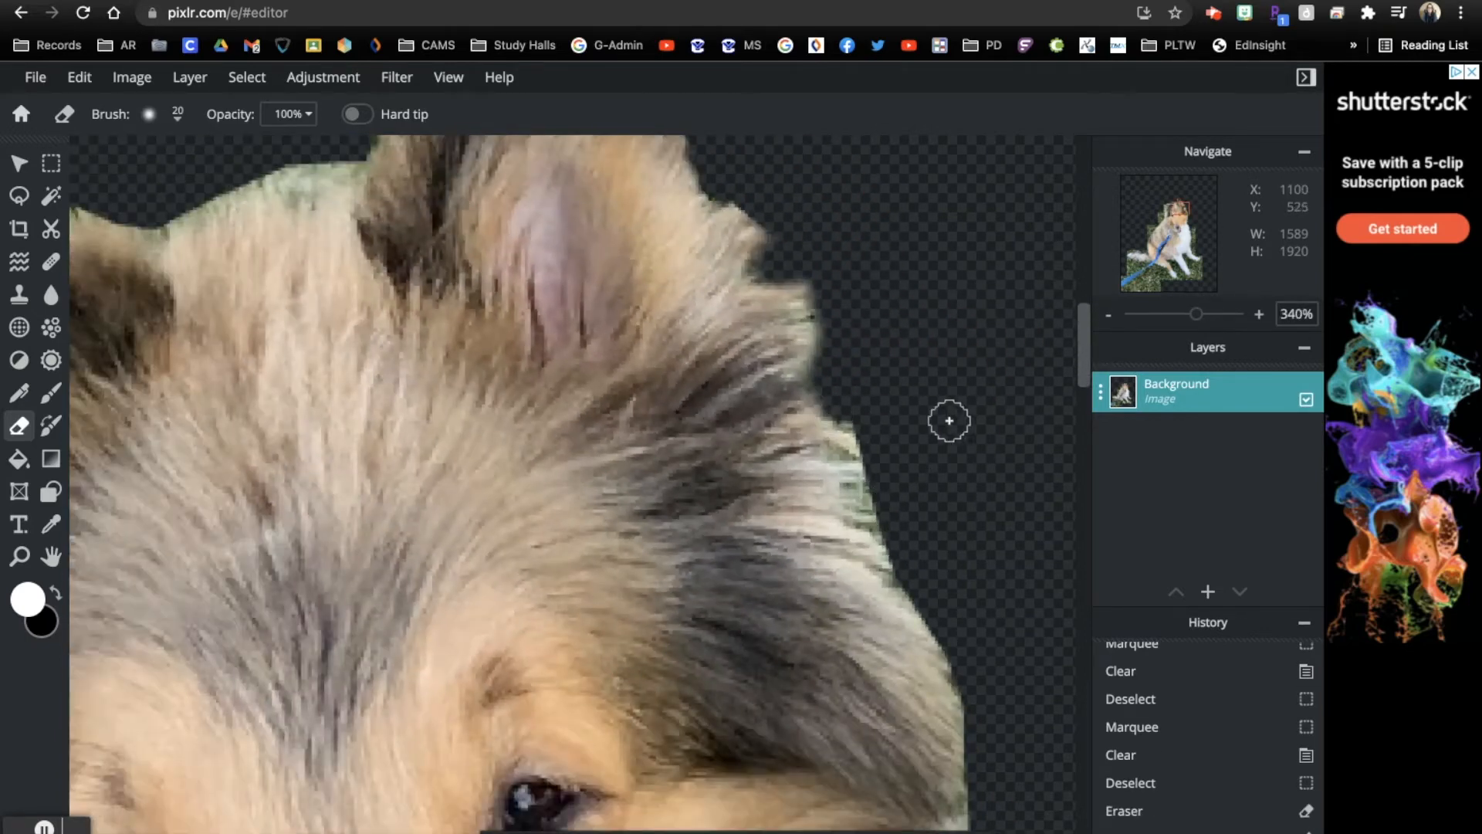
pyautogui.scroll(-5, 919, 310)
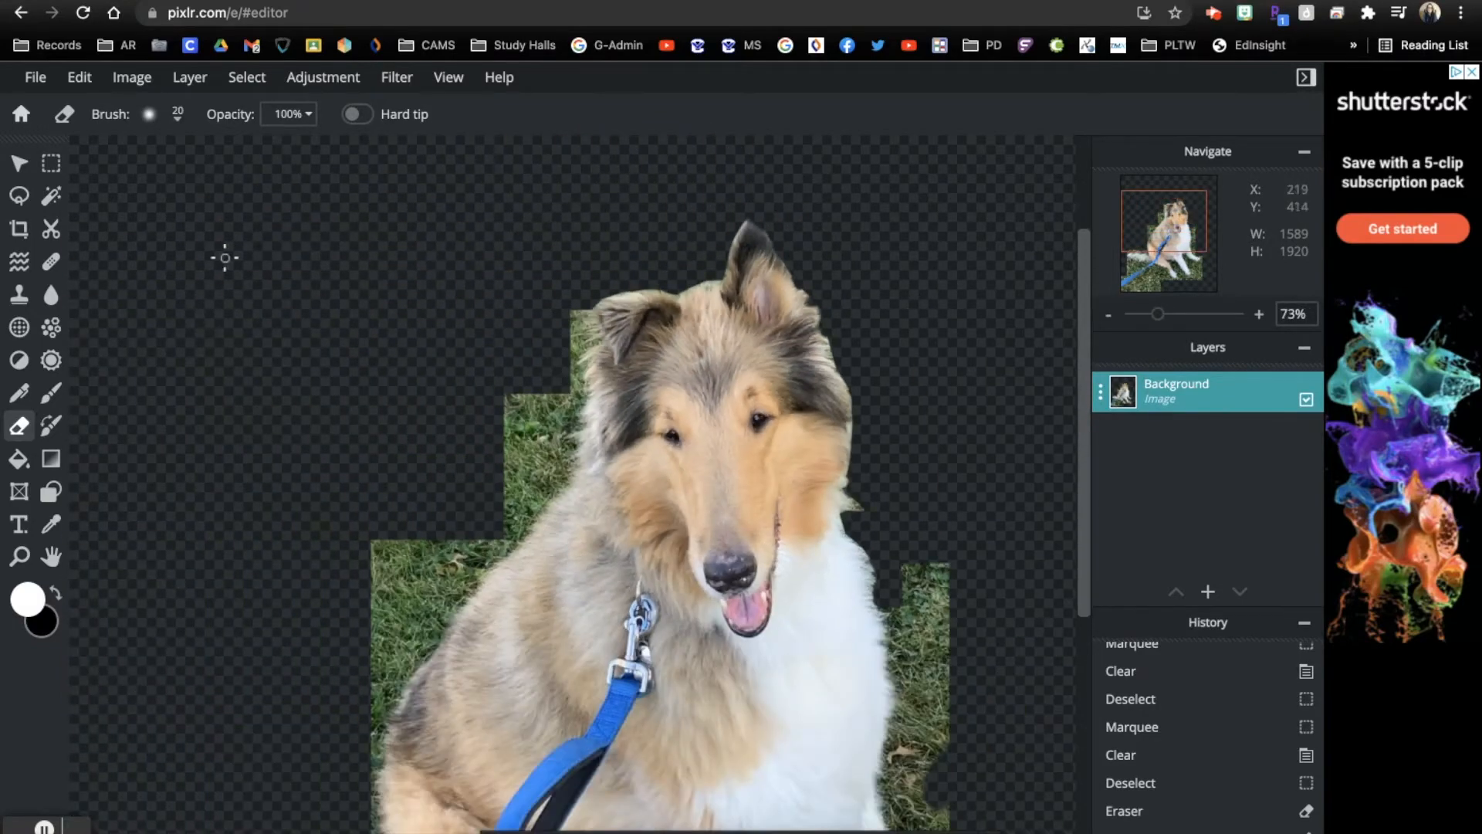
# Select a rectangle about 140 by 396 px over the grass beside the dog's white chest and clear it
pyautogui.click(51, 163)
pyautogui.moveTo(912, 548)
pyautogui.mouseDown()
pyautogui.moveTo(993, 625)
pyautogui.moveTo(996, 811)
pyautogui.mouseUp()
pyautogui.press('Delete')
# Try to erase the pointed grass remnant below the dog's cheek with the 20 px Eraser
pyautogui.scroll(10, 911, 525)
pyautogui.scroll(2, 908, 521)
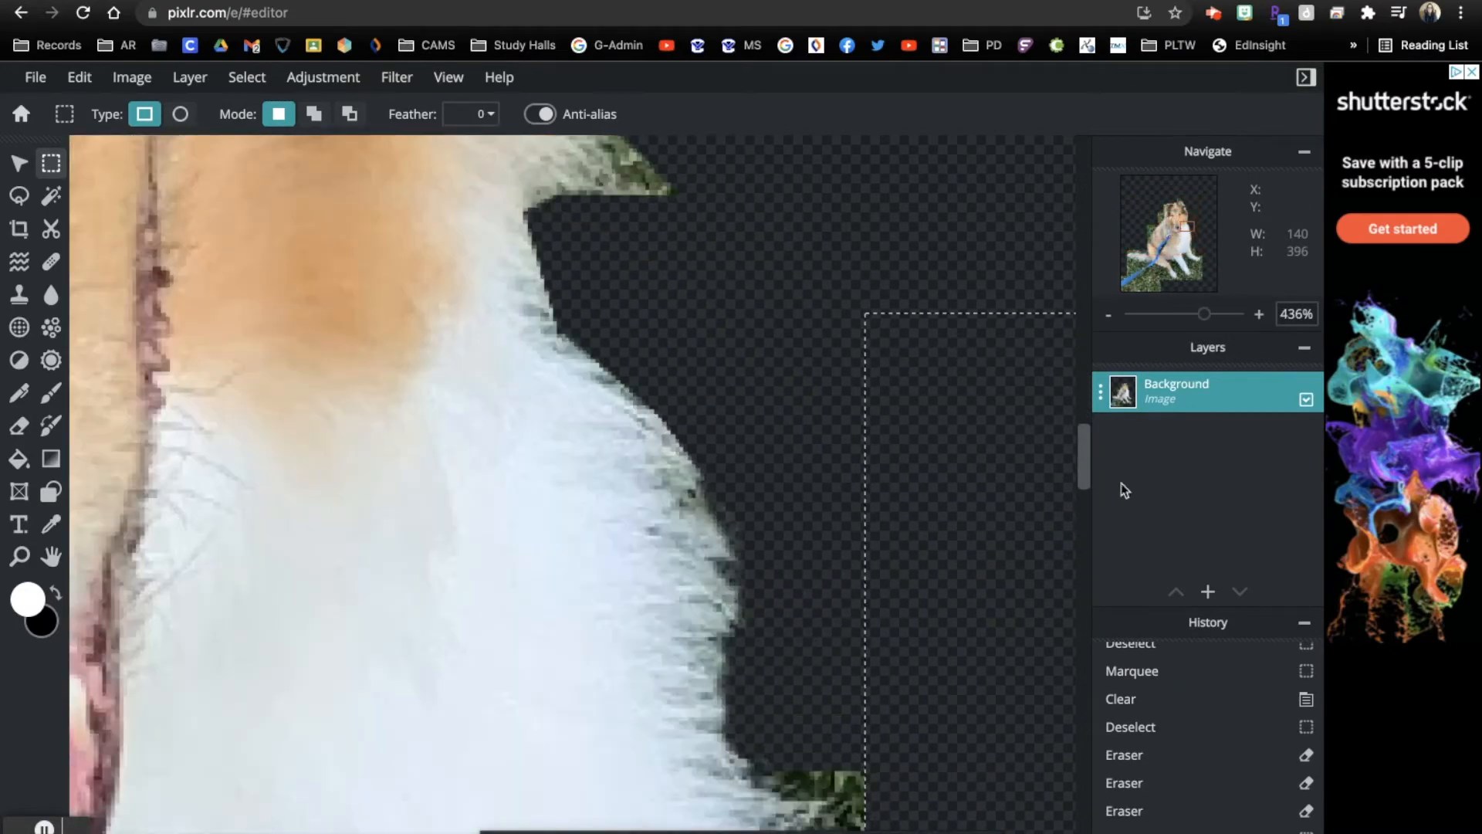
pyautogui.moveTo(1084, 465); pyautogui.dragTo(1077, 411)
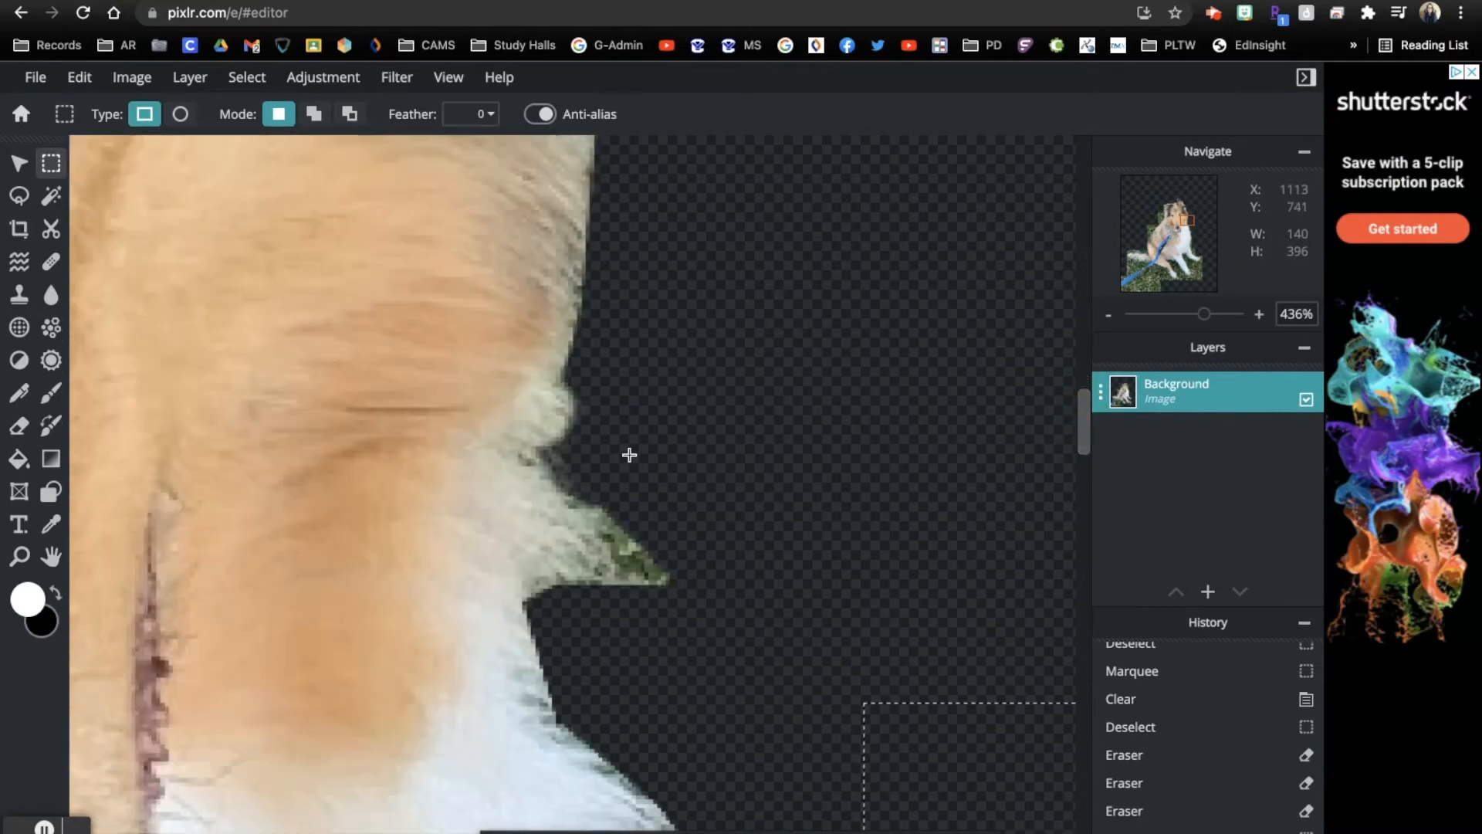
pyautogui.scroll(8, 629, 455)
pyautogui.scroll(-5, 629, 454)
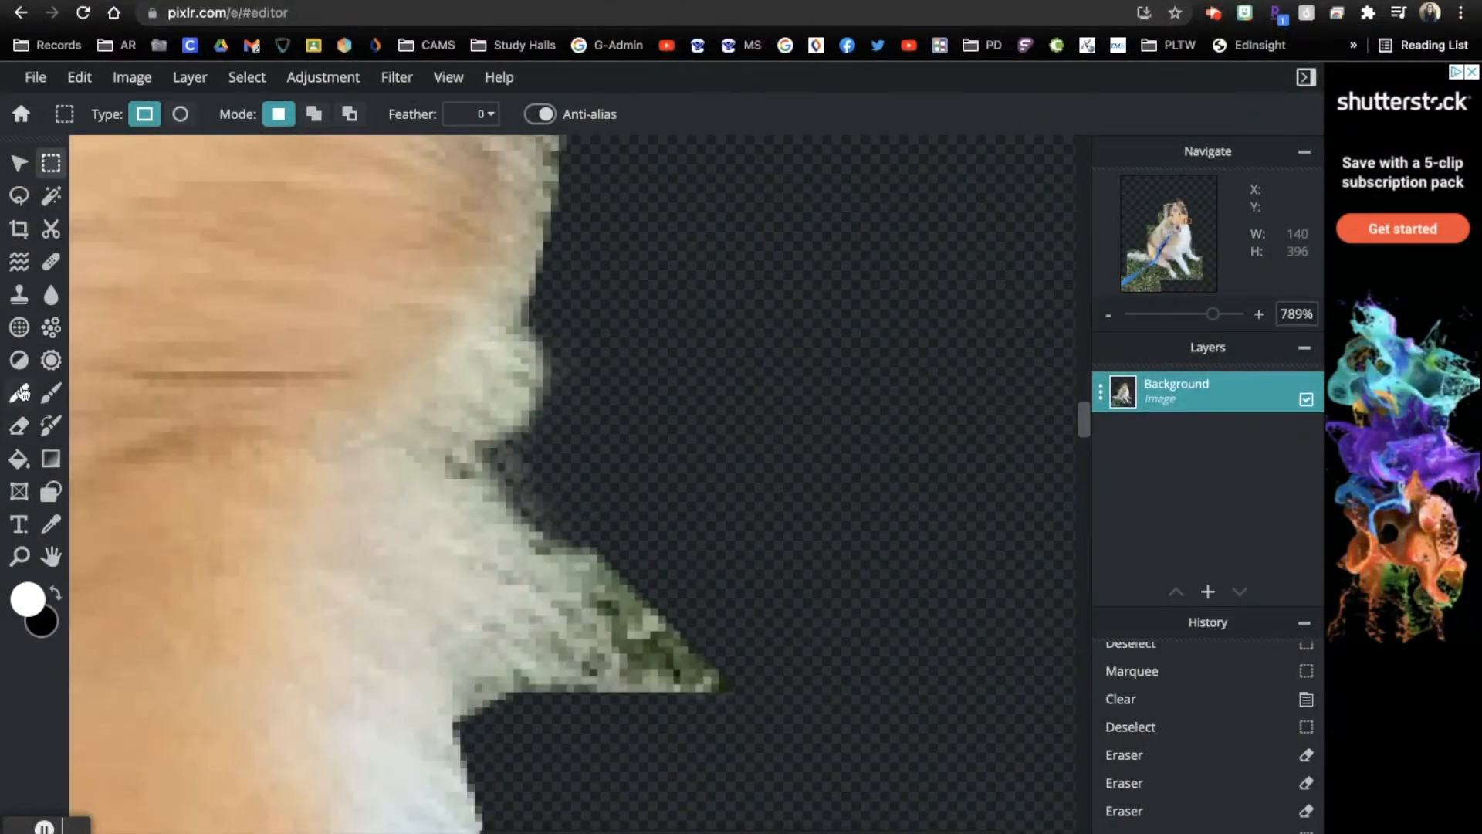
pyautogui.click(27, 432)
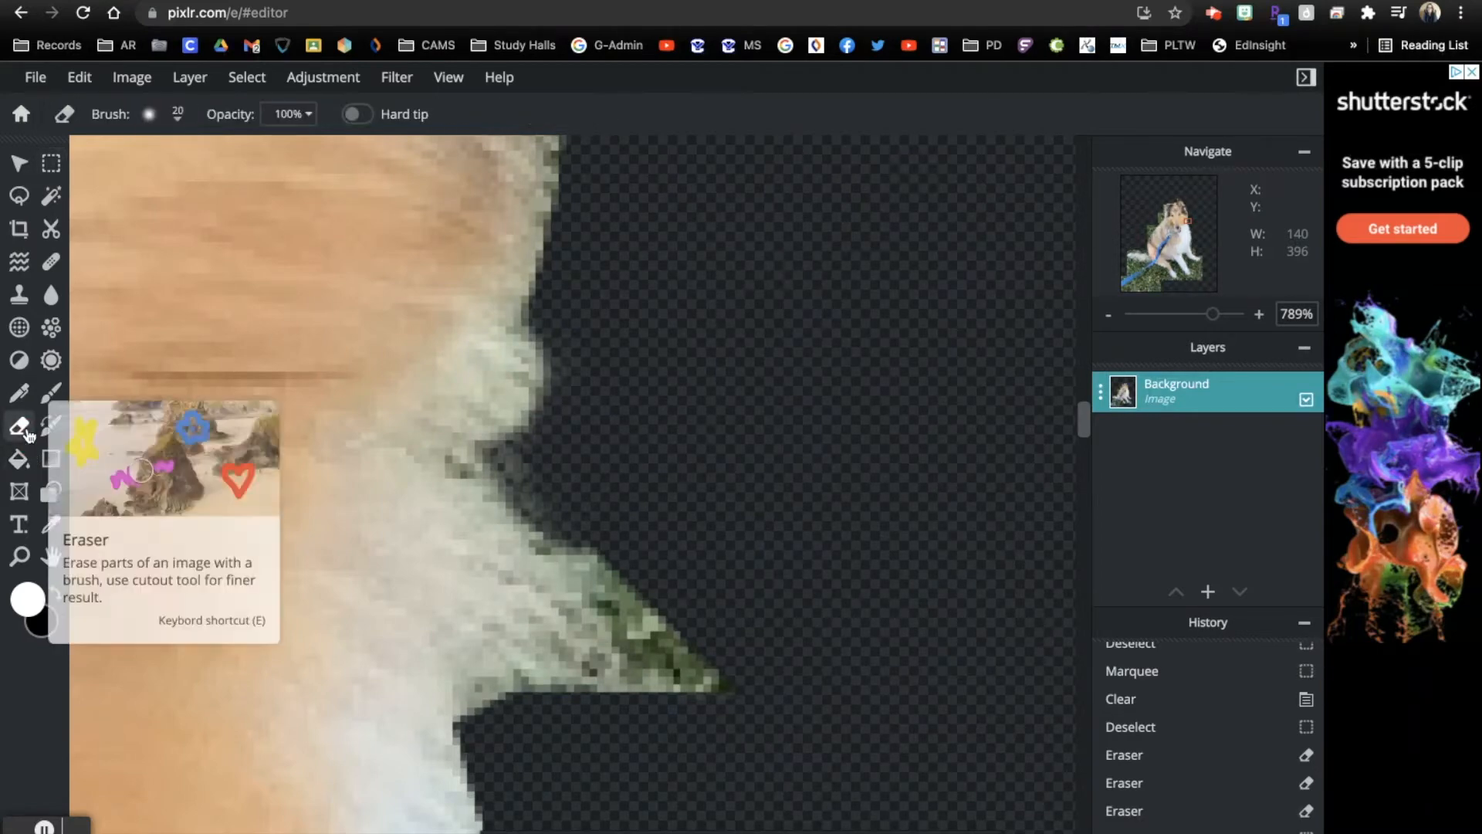
pyautogui.click(583, 682)
pyautogui.click(610, 562)
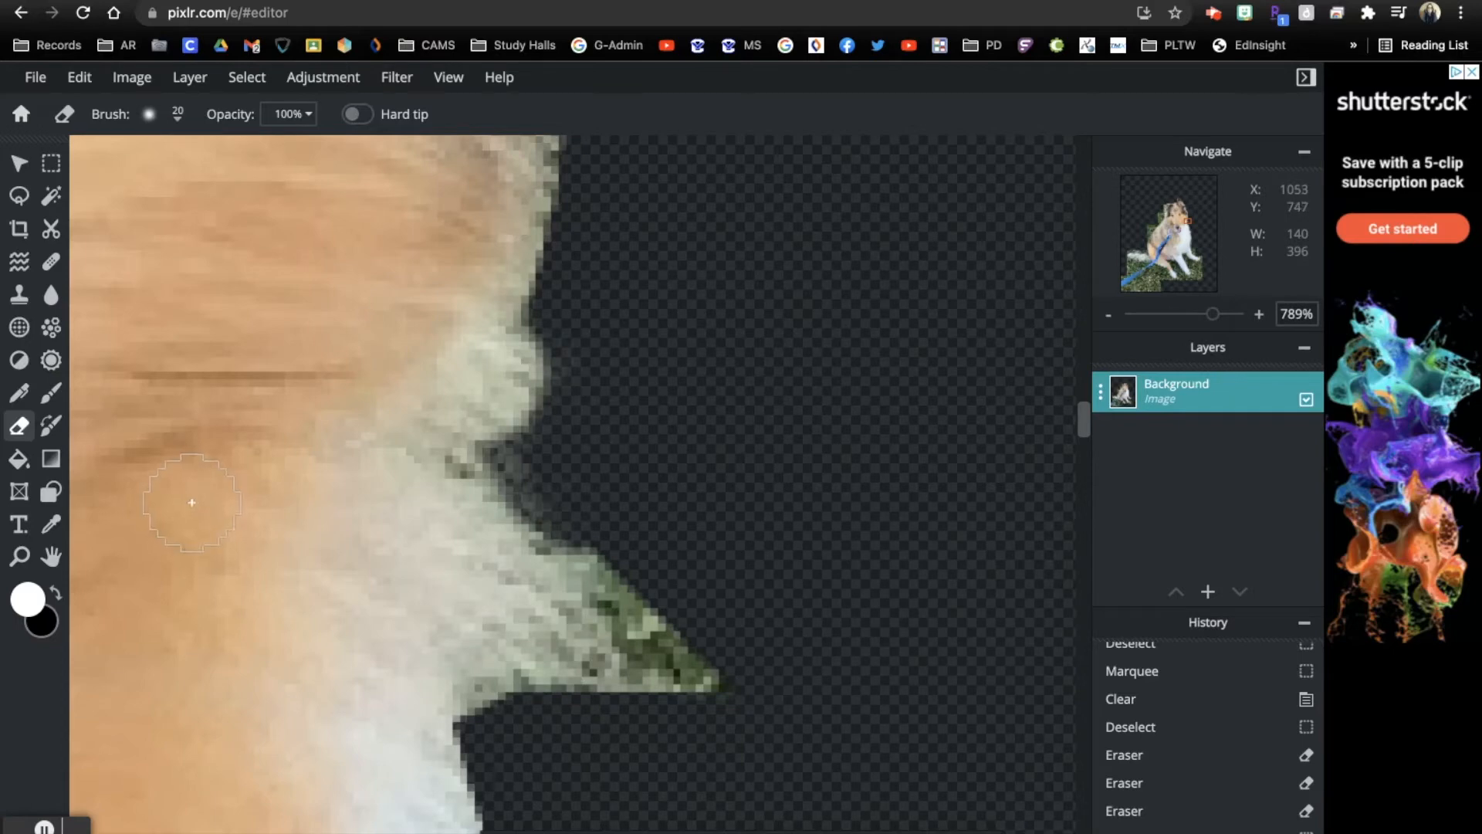
pyautogui.scroll(-3, 732, 575)
pyautogui.scroll(4, 732, 575)
pyautogui.scroll(-4, 732, 576)
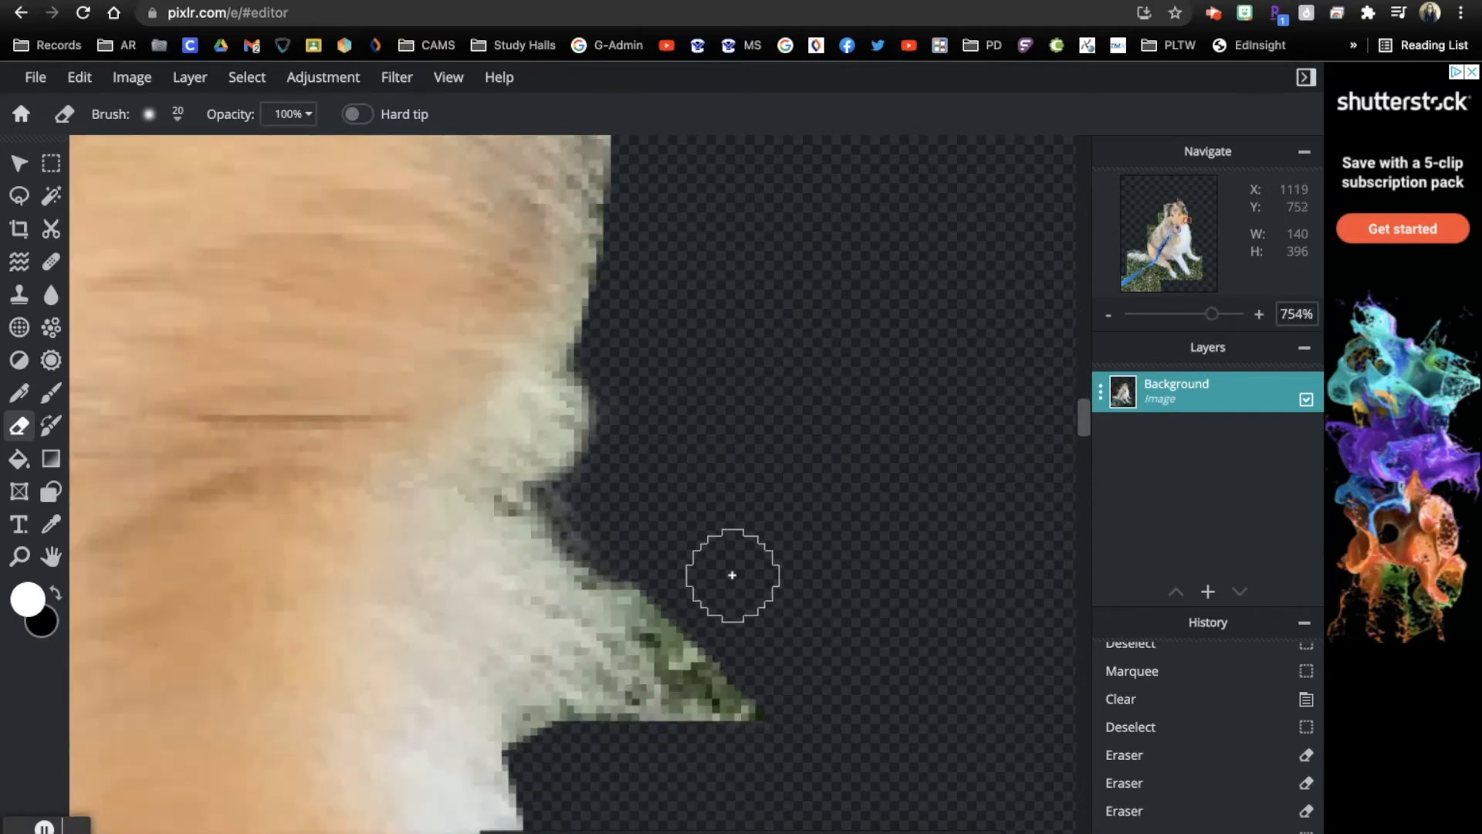
pyautogui.scroll(-3, 732, 575)
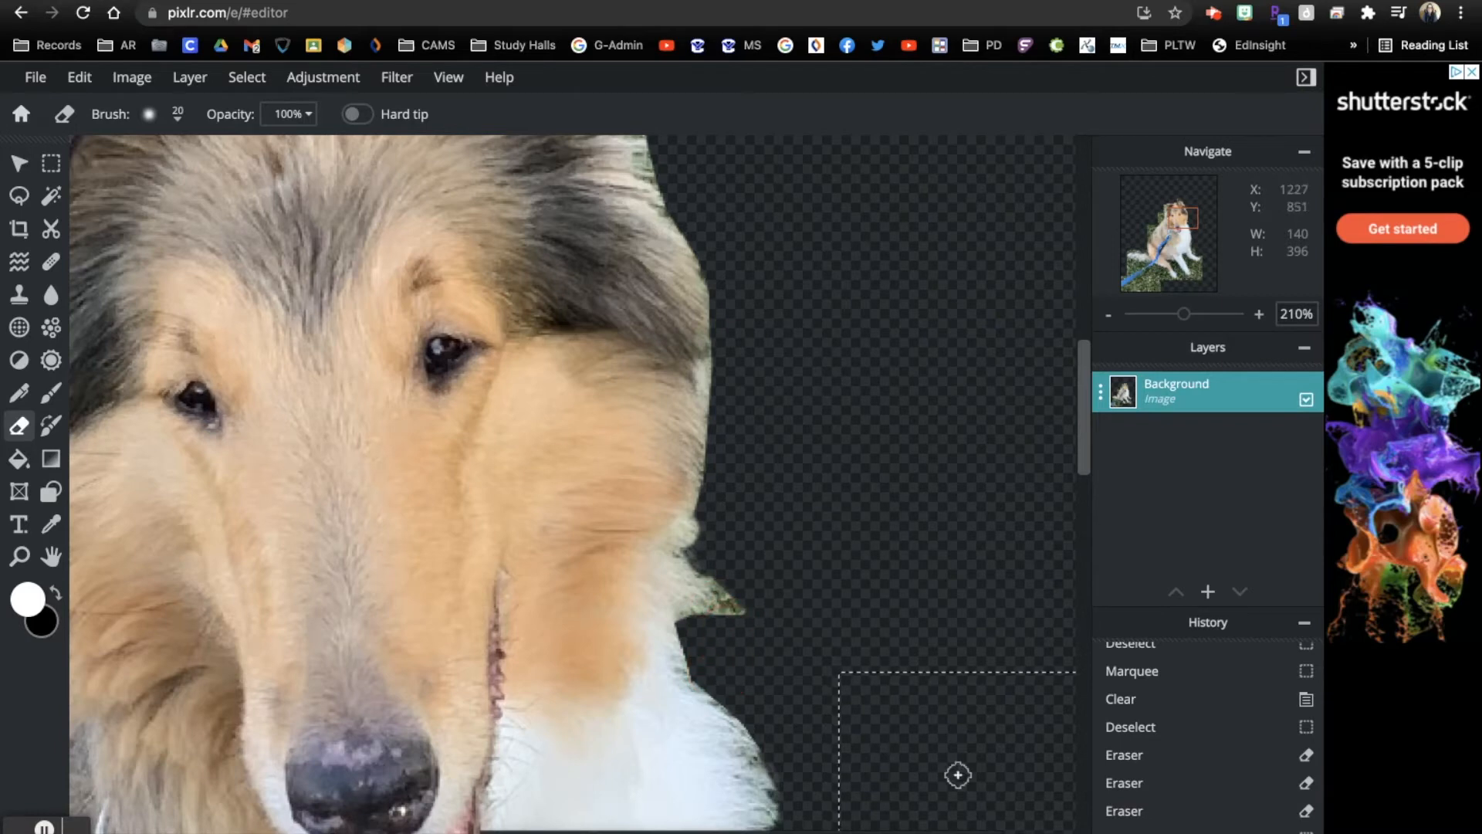
# Deselect the rectangular selection beside the dog's chest
pyautogui.click(249, 78)
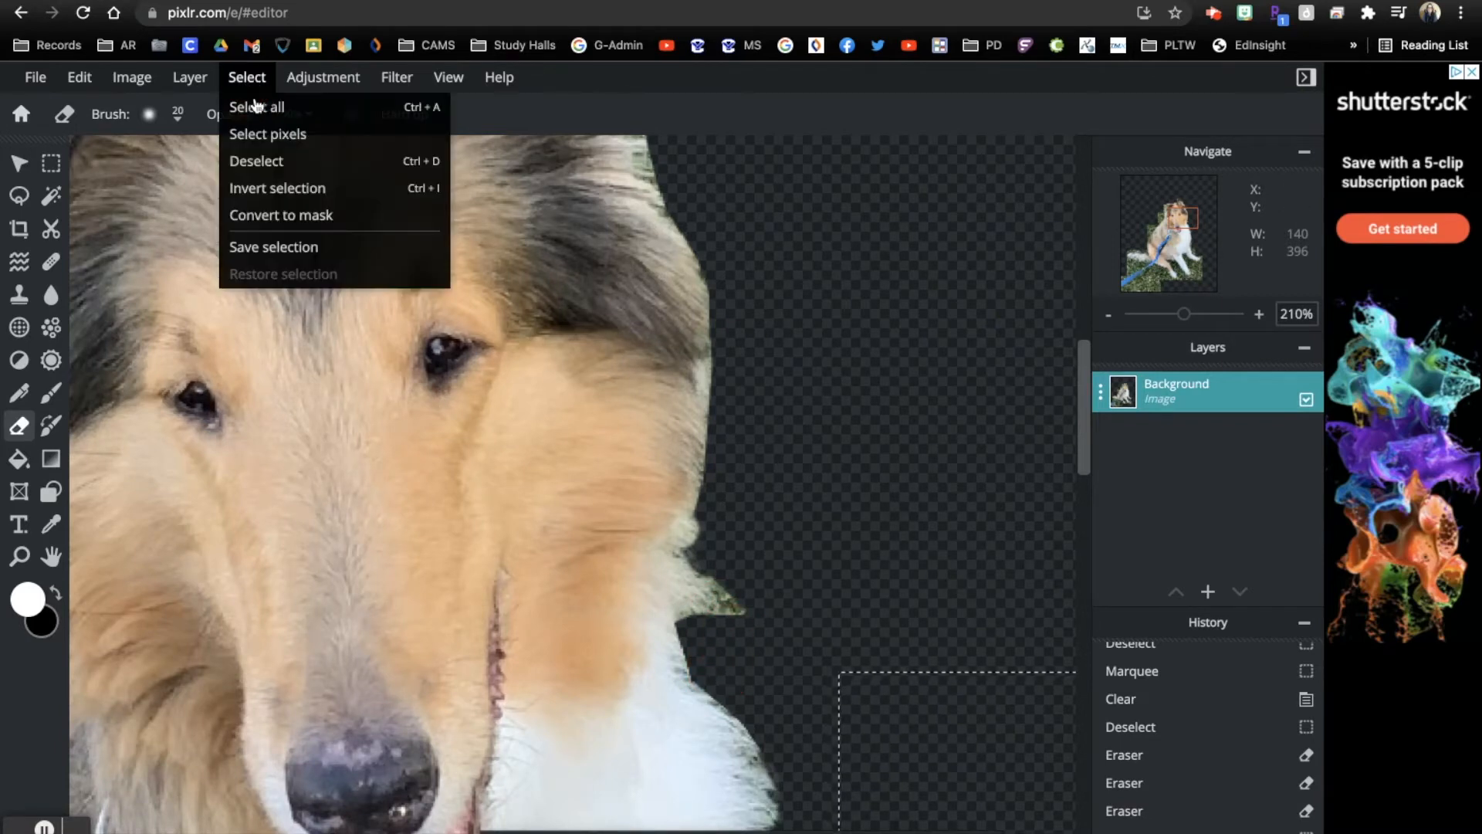
pyautogui.click(255, 156)
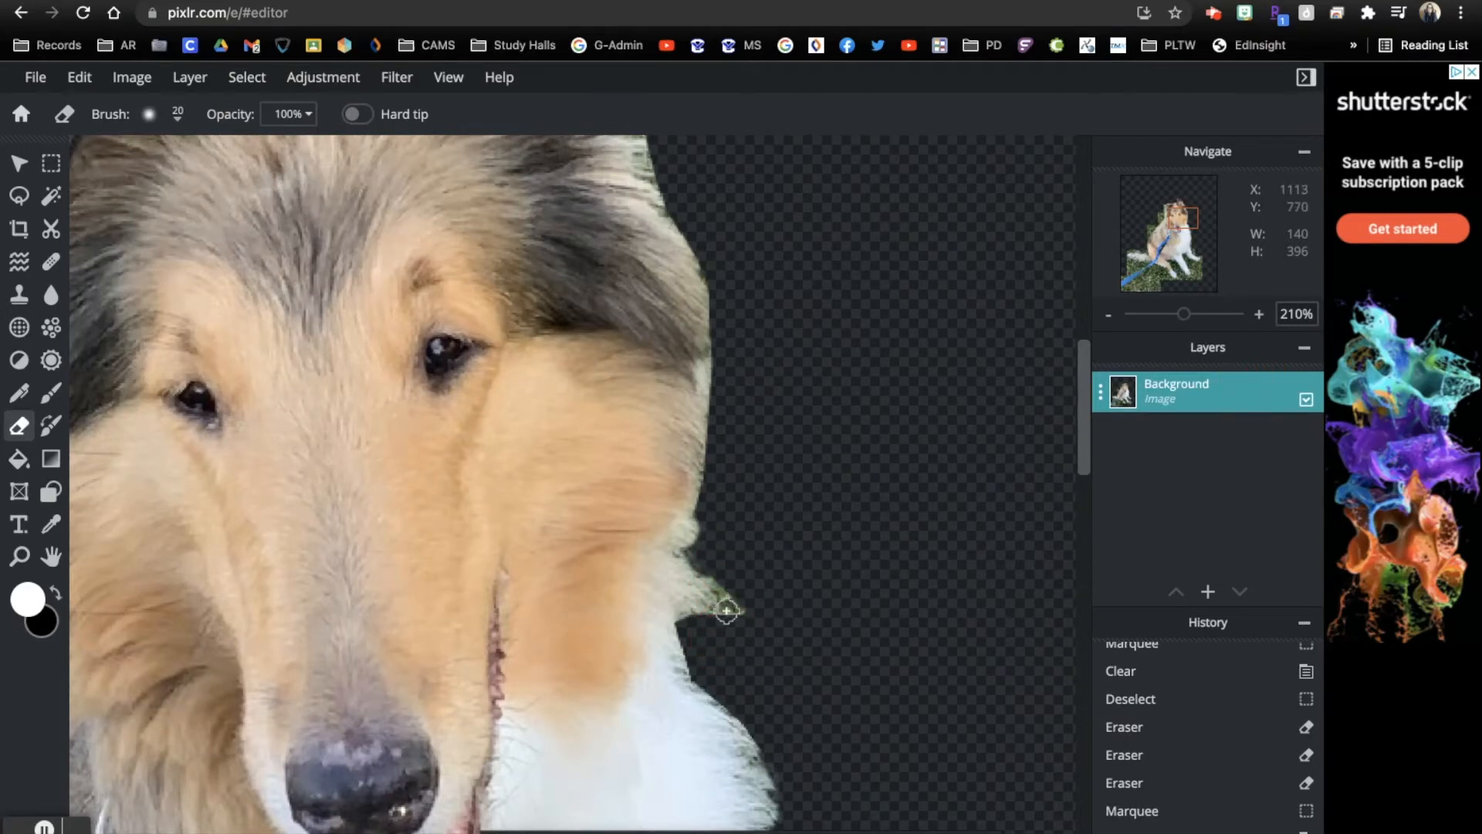
pyautogui.scroll(5, 735, 612)
pyautogui.scroll(-7, 733, 613)
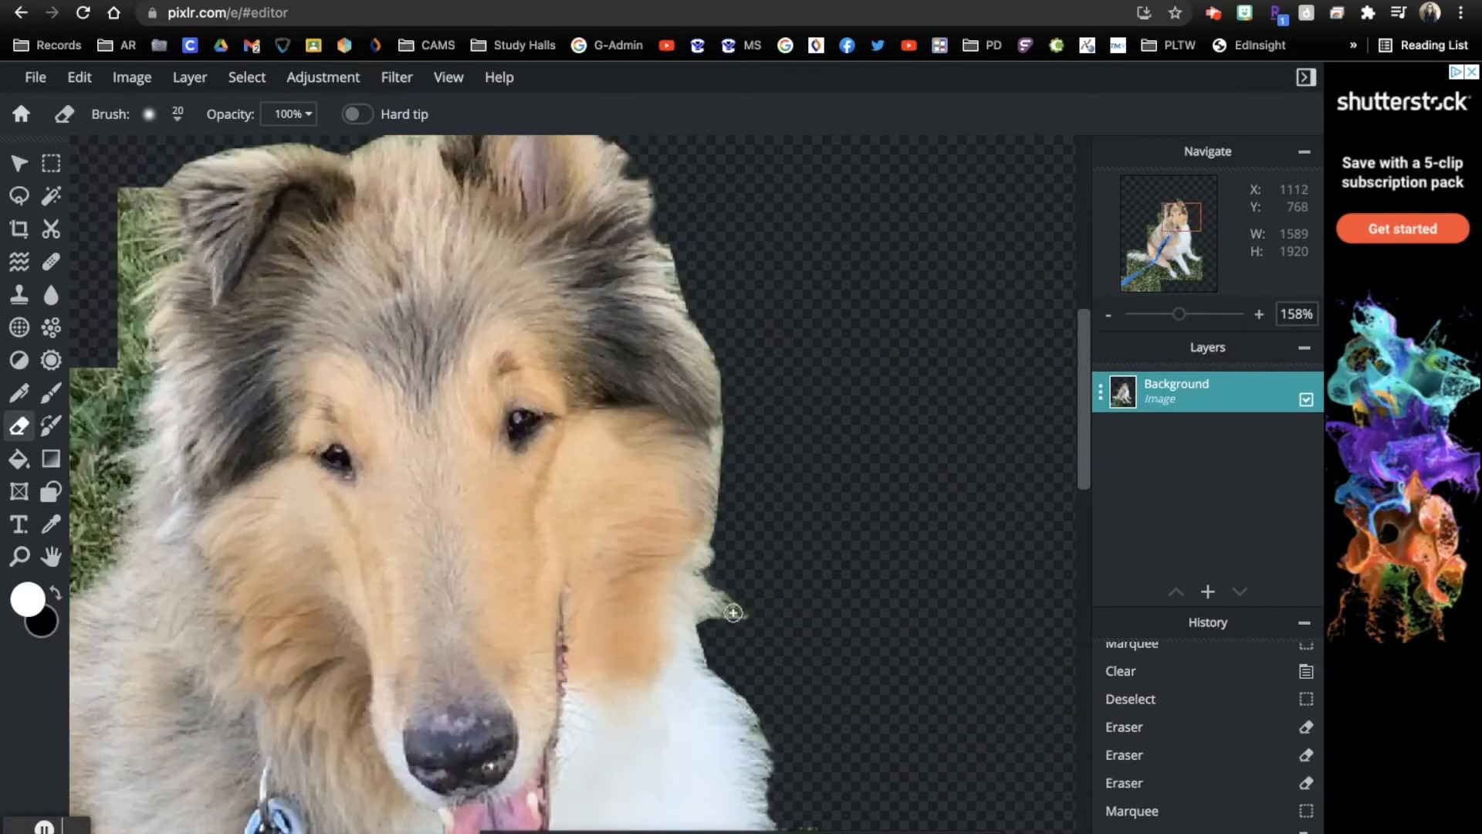
pyautogui.scroll(-4, 733, 612)
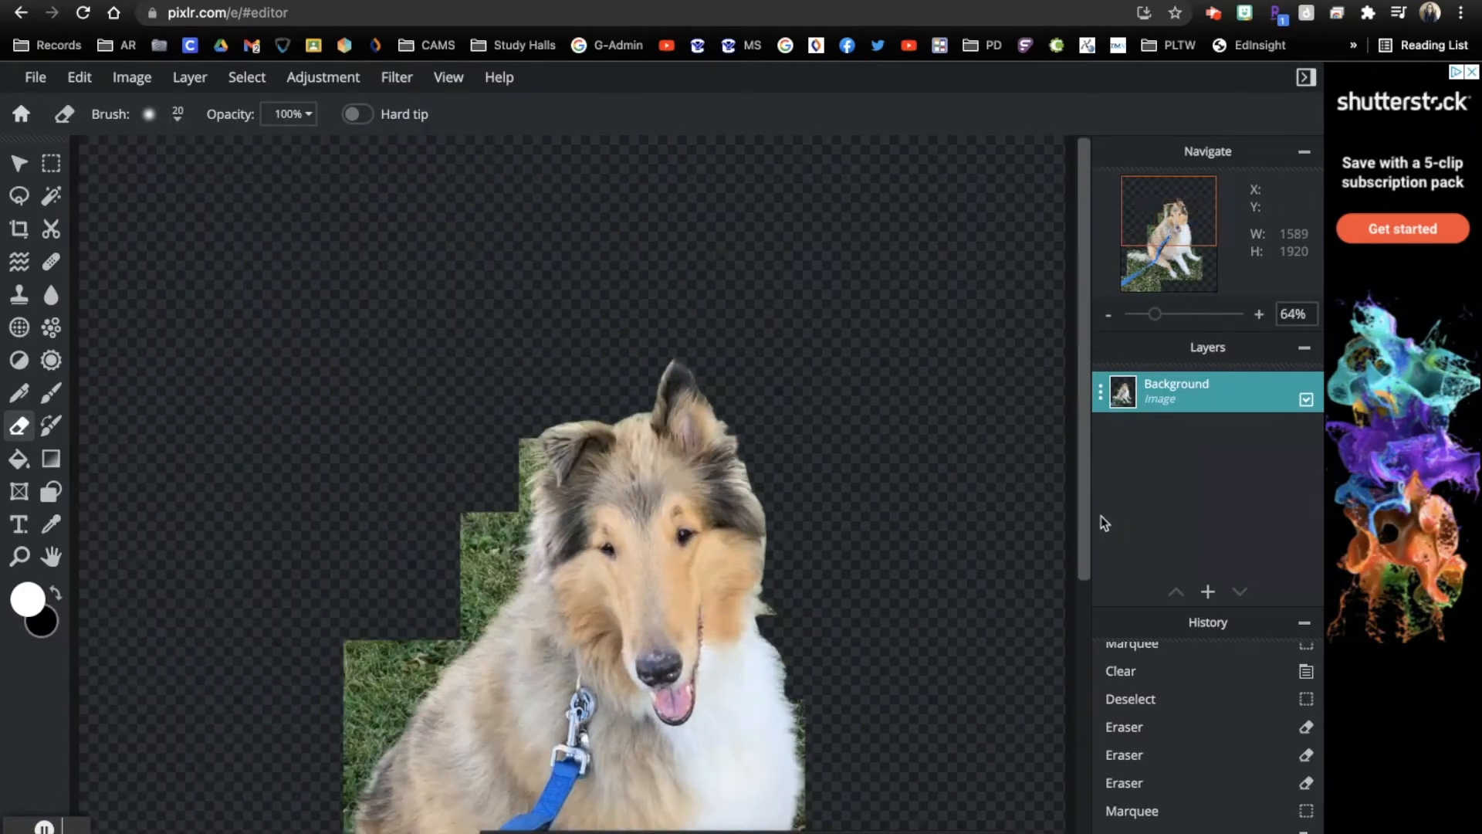
# Shift the photo layer slightly down and to the right with the Arrange tool
pyautogui.scroll(12, 803, 714)
pyautogui.click(19, 164)
pyautogui.moveTo(654, 423)
pyautogui.mouseDown()
pyautogui.moveTo(738, 458)
pyautogui.moveTo(678, 424)
pyautogui.moveTo(703, 390)
pyautogui.moveTo(802, 498)
pyautogui.moveTo(766, 393)
pyautogui.moveTo(833, 455)
pyautogui.moveTo(881, 438)
pyautogui.moveTo(711, 415)
pyautogui.moveTo(648, 371)
pyautogui.moveTo(634, 378)
pyautogui.moveTo(628, 409)
pyautogui.moveTo(771, 545)
pyautogui.moveTo(758, 641)
pyautogui.moveTo(798, 620)
pyautogui.moveTo(836, 487)
pyautogui.moveTo(836, 569)
pyautogui.moveTo(773, 641)
pyautogui.moveTo(726, 634)
pyautogui.moveTo(759, 542)
pyautogui.moveTo(732, 601)
pyautogui.moveTo(794, 536)
pyautogui.mouseUp()
# Erase the remaining grass along the outer edge of the dog's white chest fur with the 20 px Eraser
pyautogui.click(19, 425)
pyautogui.moveTo(1082, 485); pyautogui.dragTo(1082, 498)
pyautogui.moveTo(742, 402)
pyautogui.mouseDown()
pyautogui.moveTo(723, 485)
pyautogui.moveTo(672, 525)
pyautogui.moveTo(705, 523)
pyautogui.moveTo(883, 321)
pyautogui.moveTo(874, 494)
pyautogui.moveTo(807, 630)
pyautogui.moveTo(810, 551)
pyautogui.moveTo(751, 629)
pyautogui.moveTo(772, 680)
pyautogui.moveTo(849, 657)
pyautogui.moveTo(844, 680)
pyautogui.moveTo(854, 626)
pyautogui.mouseUp()
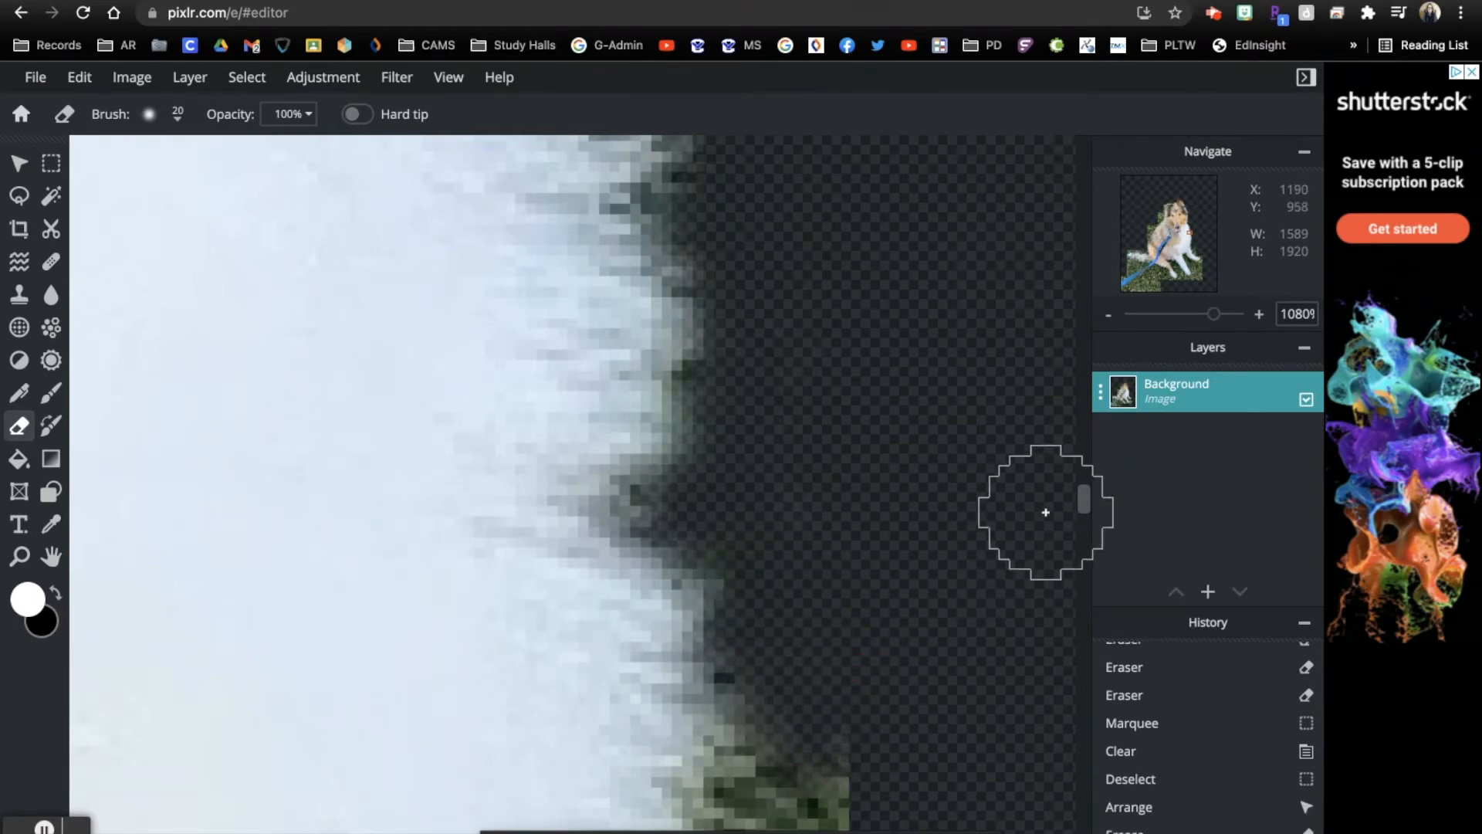
# Erase the grass along the outer edge of the dog's lower white chest with the soft 20 px Eraser
pyautogui.moveTo(1086, 502)
pyautogui.mouseDown()
pyautogui.moveTo(1087, 519)
pyautogui.moveTo(1082, 507)
pyautogui.mouseUp()
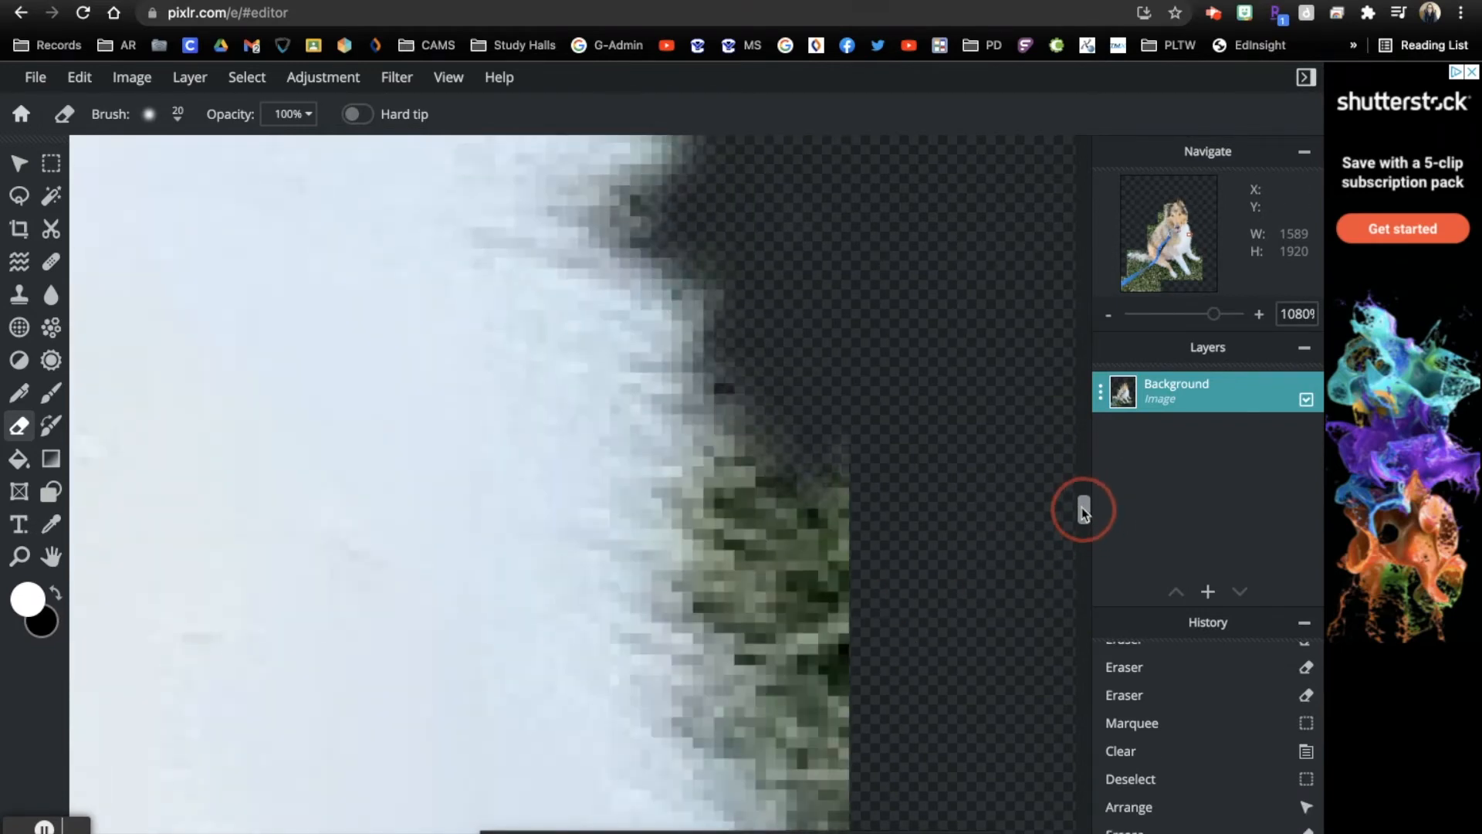
pyautogui.moveTo(769, 403)
pyautogui.mouseDown()
pyautogui.moveTo(726, 586)
pyautogui.moveTo(800, 572)
pyautogui.moveTo(861, 411)
pyautogui.moveTo(860, 587)
pyautogui.moveTo(842, 664)
pyautogui.moveTo(760, 619)
pyautogui.moveTo(816, 697)
pyautogui.moveTo(869, 640)
pyautogui.moveTo(911, 552)
pyautogui.mouseUp()
pyautogui.click(1085, 509)
pyautogui.moveTo(1084, 509); pyautogui.dragTo(1083, 520)
pyautogui.moveTo(824, 264)
pyautogui.mouseDown()
pyautogui.moveTo(783, 247)
pyautogui.moveTo(790, 320)
pyautogui.moveTo(851, 443)
pyautogui.moveTo(837, 255)
pyautogui.moveTo(860, 420)
pyautogui.moveTo(810, 346)
pyautogui.moveTo(820, 476)
pyautogui.moveTo(849, 535)
pyautogui.moveTo(826, 694)
pyautogui.moveTo(825, 738)
pyautogui.moveTo(842, 658)
pyautogui.moveTo(834, 811)
pyautogui.mouseUp()
pyautogui.moveTo(1083, 523); pyautogui.dragTo(1086, 544)
pyautogui.moveTo(860, 308)
pyautogui.mouseDown()
pyautogui.moveTo(817, 474)
pyautogui.moveTo(785, 513)
pyautogui.moveTo(858, 509)
pyautogui.moveTo(869, 588)
pyautogui.mouseUp()
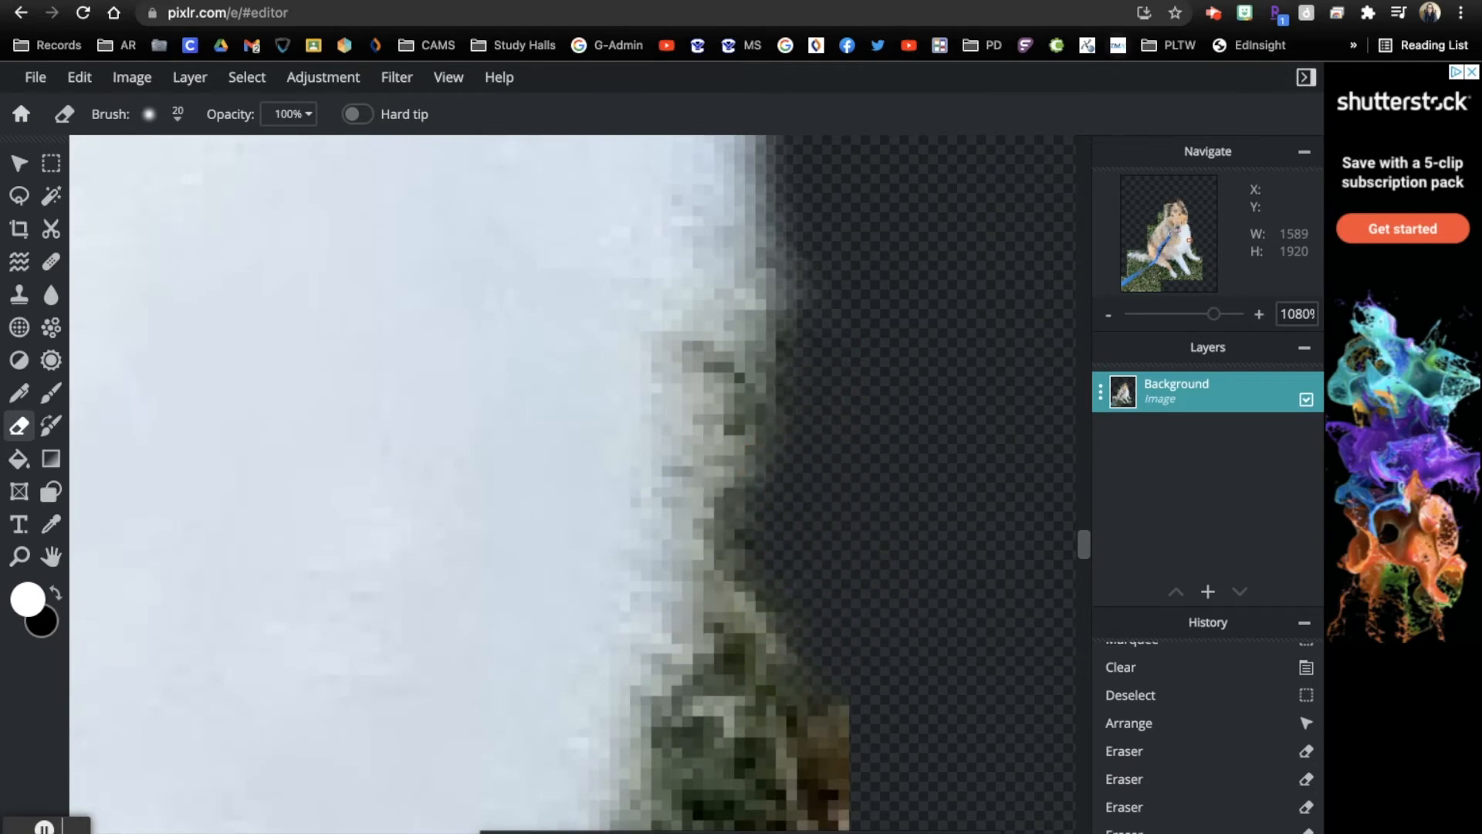
pyautogui.click(1212, 14)
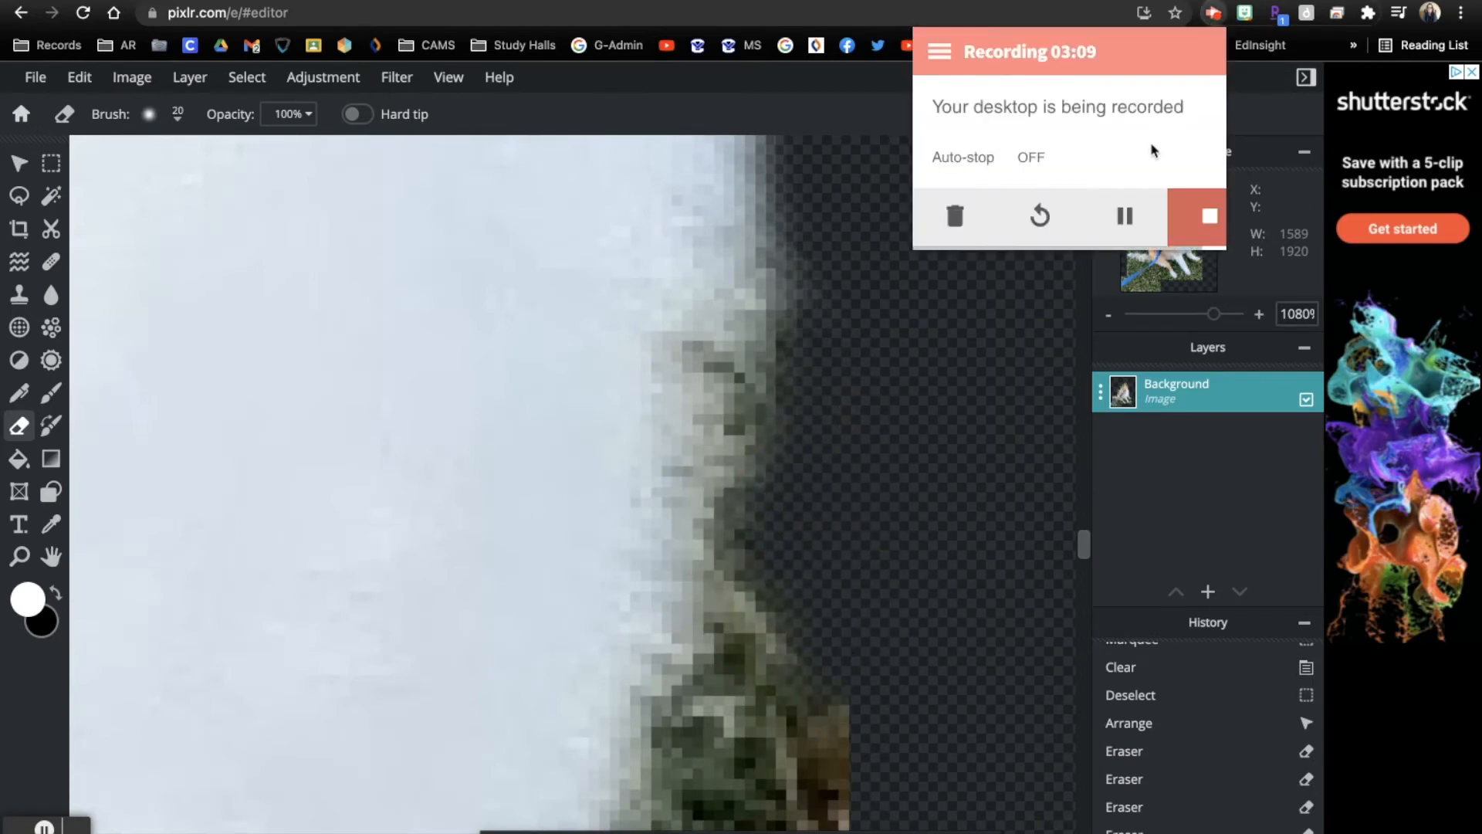
pyautogui.click(1210, 219)
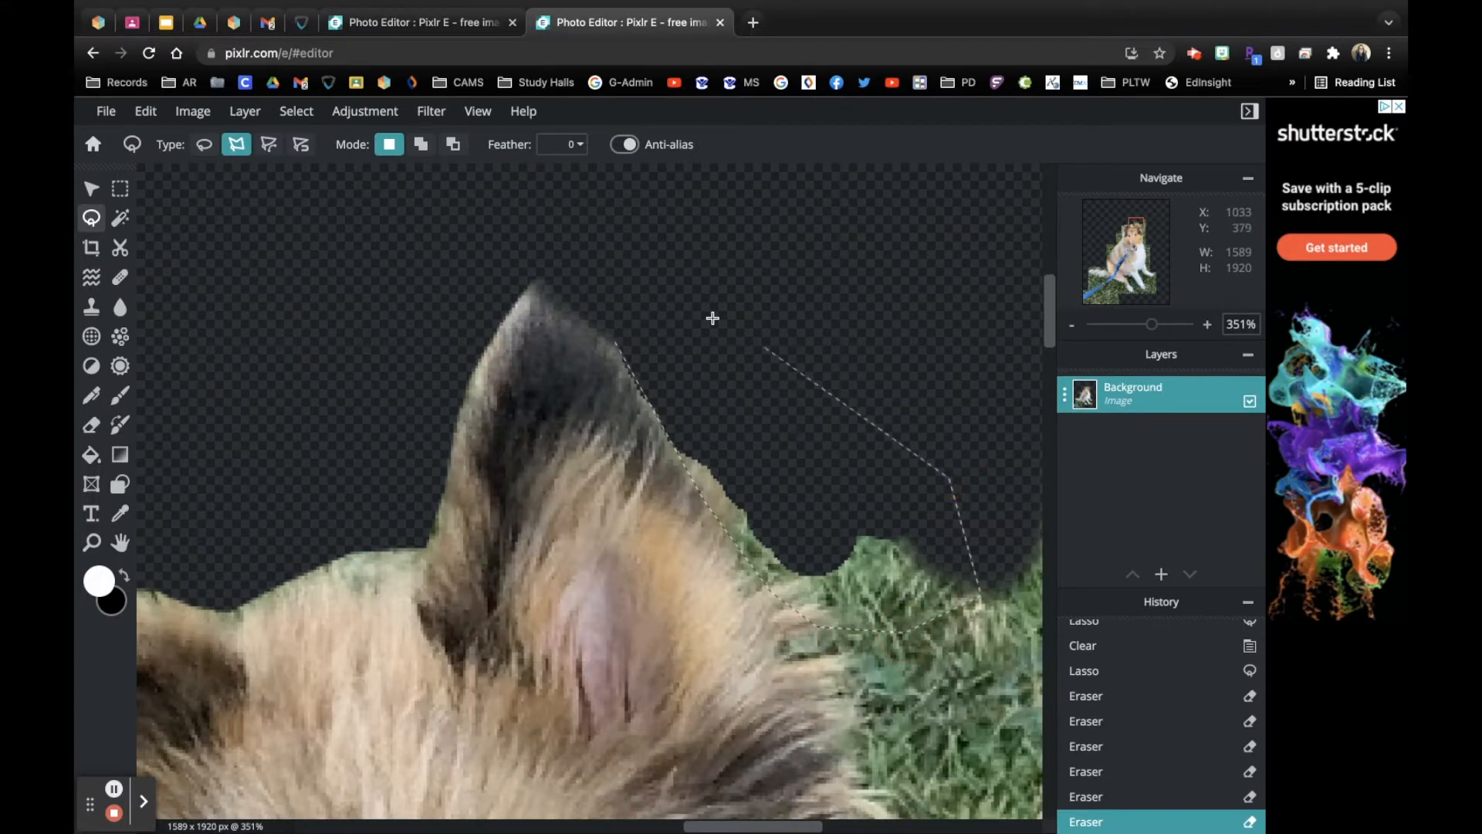
# Close the polygonal lasso around the grass beside the dog's upright ear and clear the selected area
pyautogui.click(615, 340)
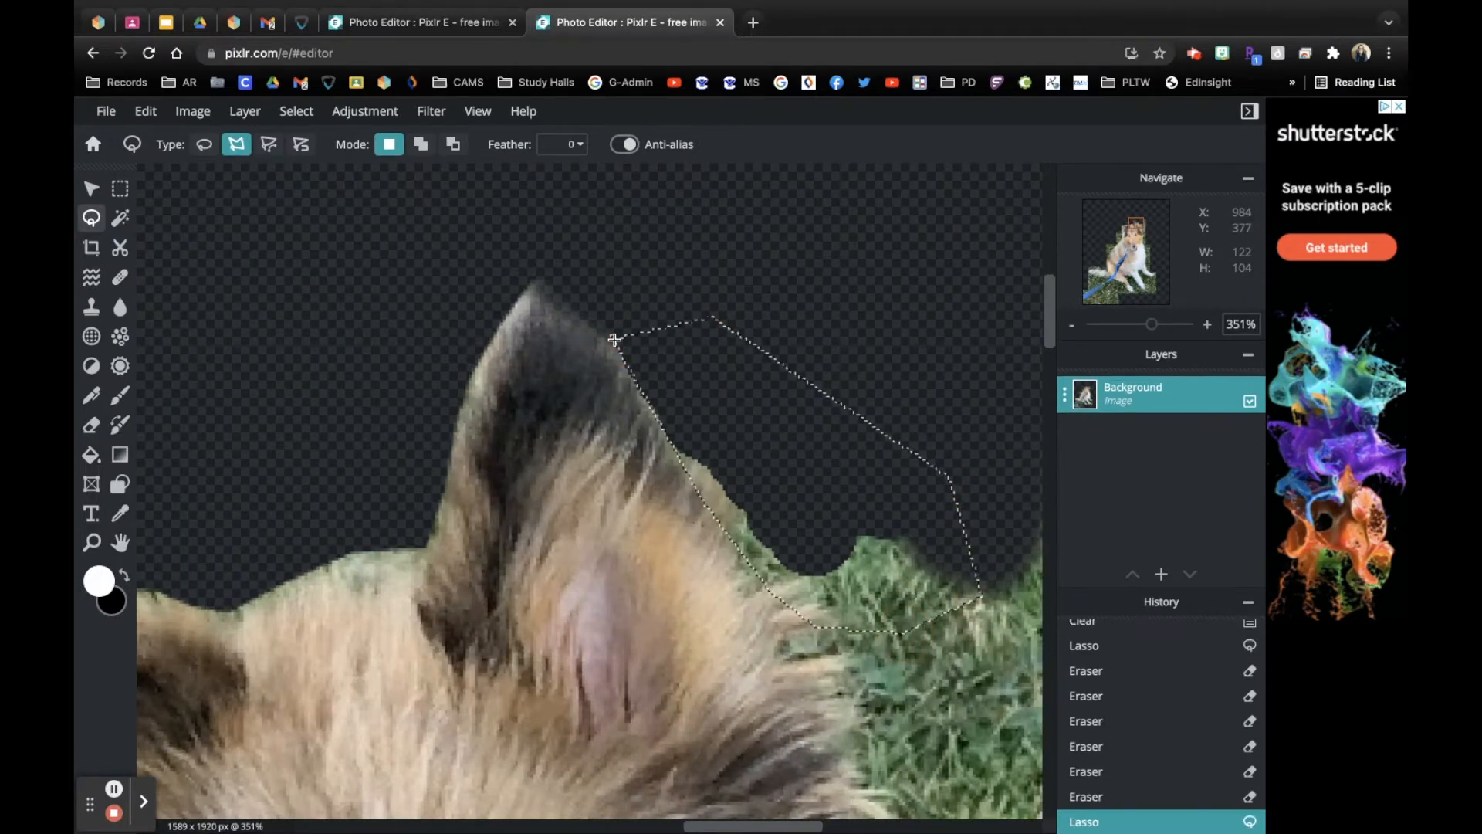
pyautogui.press('Delete')
pyautogui.scroll(-10, 774, 547)
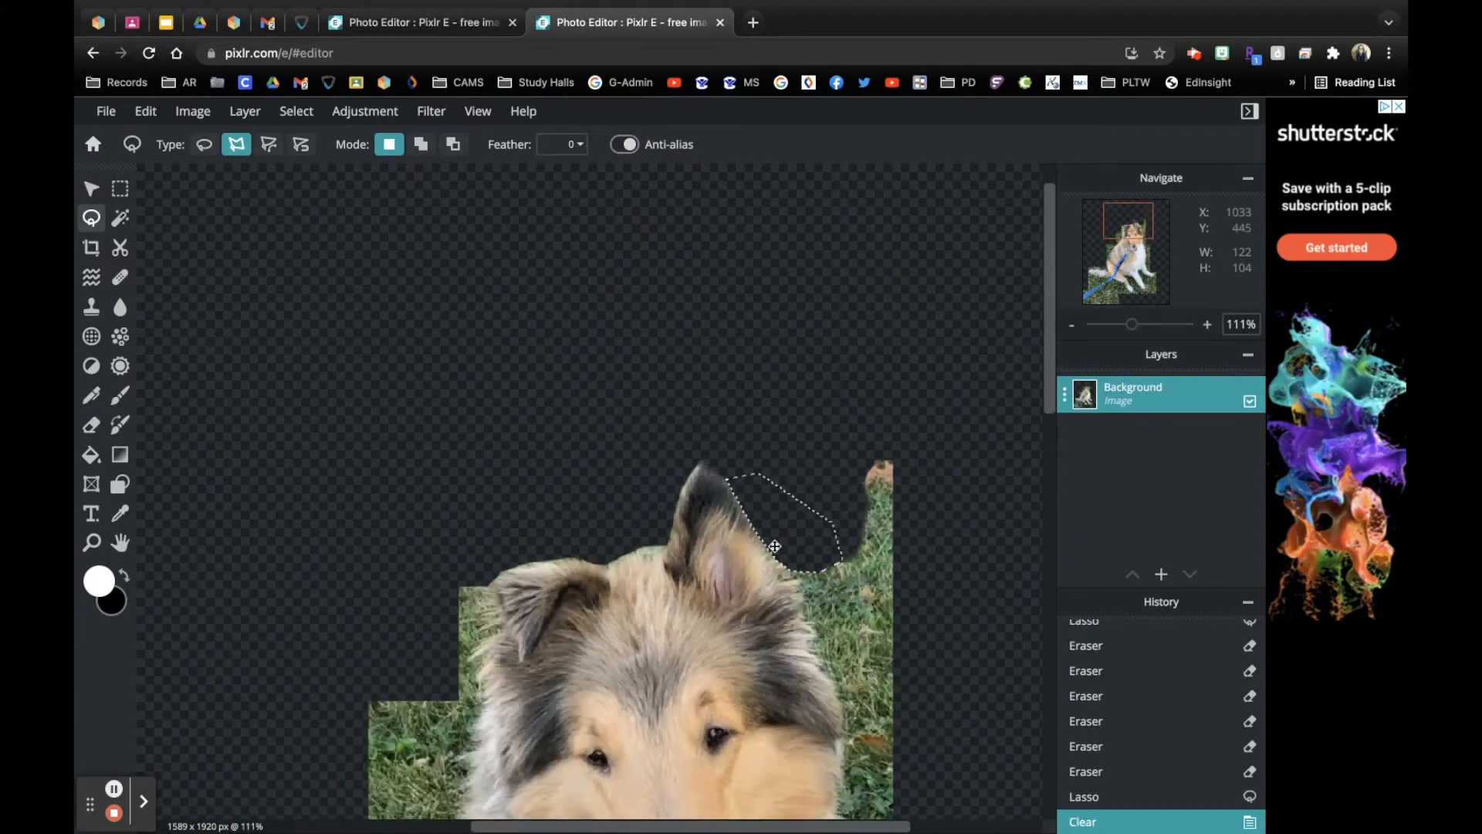
pyautogui.scroll(5, 713, 417)
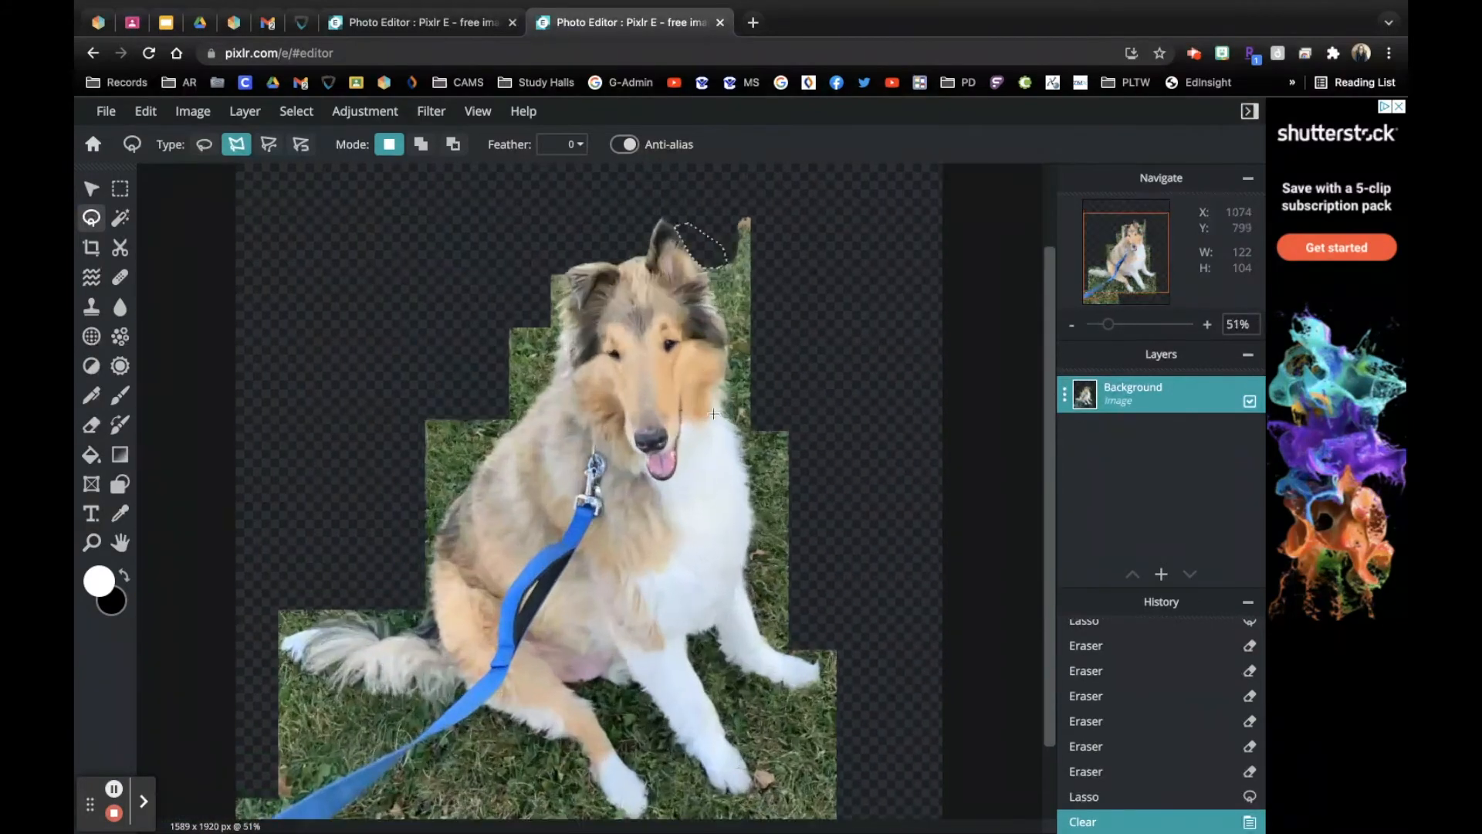
pyautogui.moveTo(1050, 458); pyautogui.dragTo(1058, 347)
pyautogui.scroll(4, 836, 361)
pyautogui.scroll(1, 836, 361)
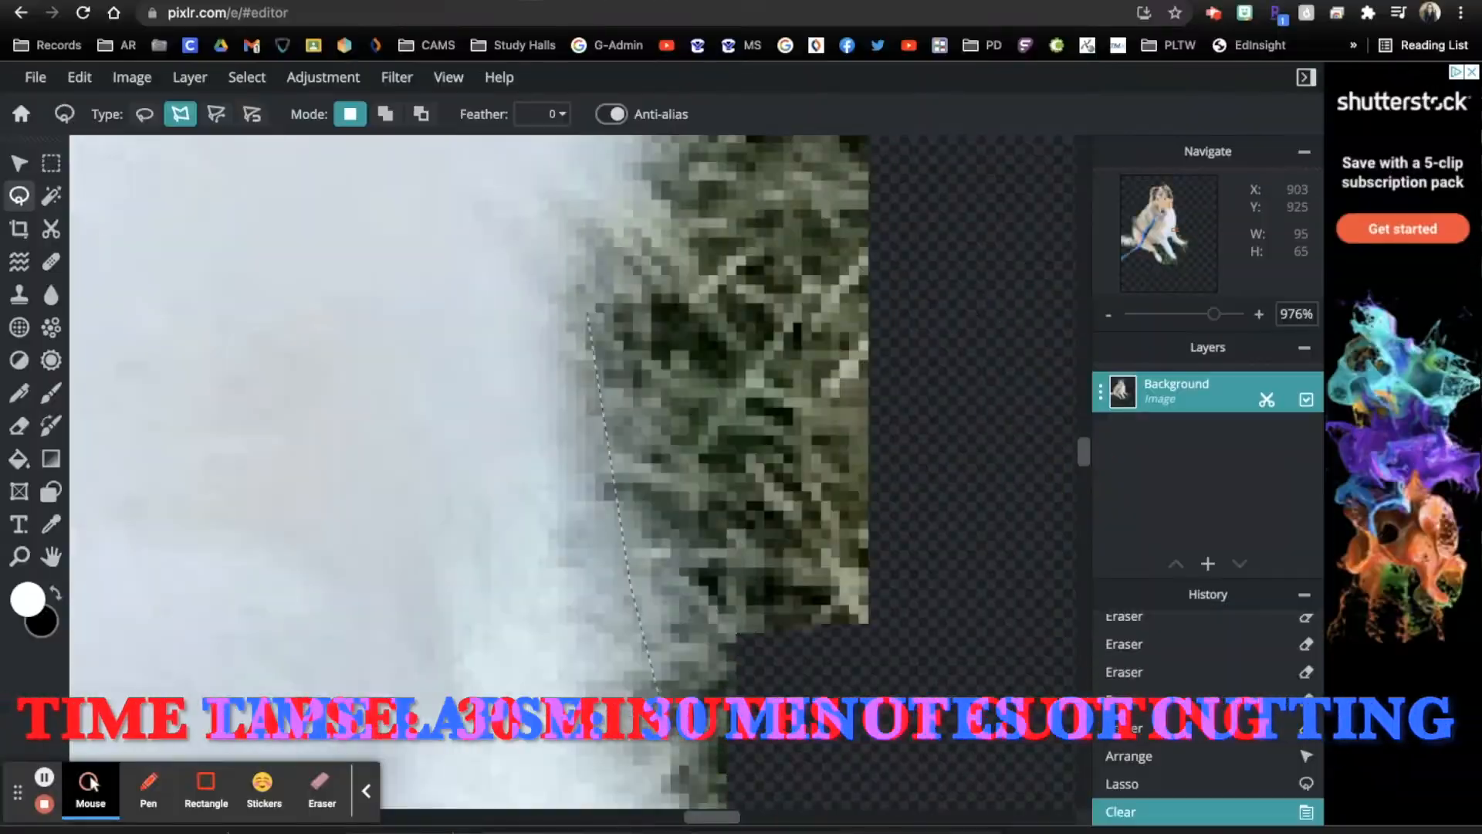
# Outline the grass along the outer white chest fur and front leg with polygonal lassos and clear each selection
pyautogui.click(715, 542)
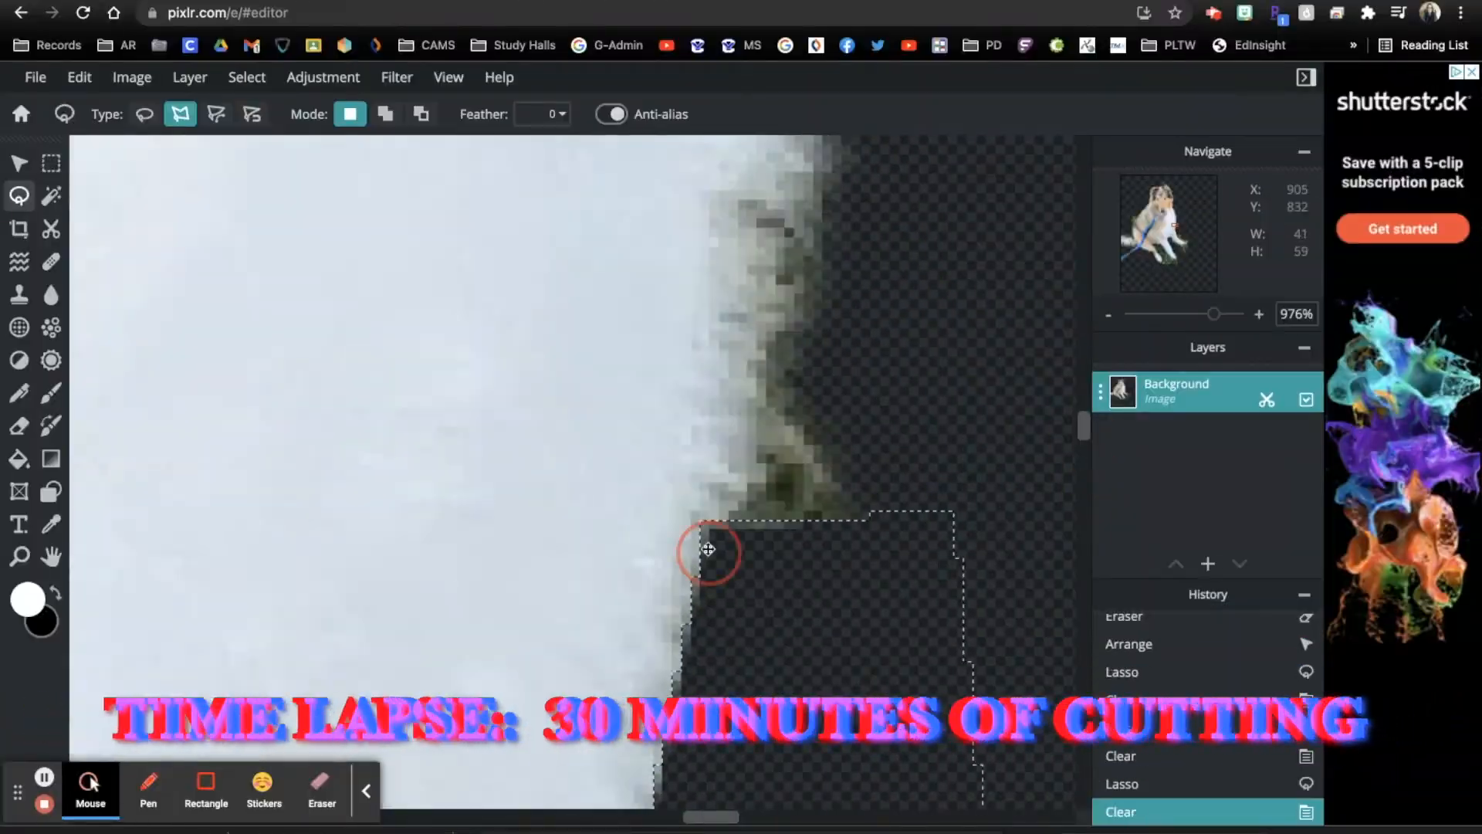
pyautogui.press('Delete')
pyautogui.scroll(-4, 572, 473)
pyautogui.press('Delete')
pyautogui.click(366, 791)
pyautogui.press('Delete')
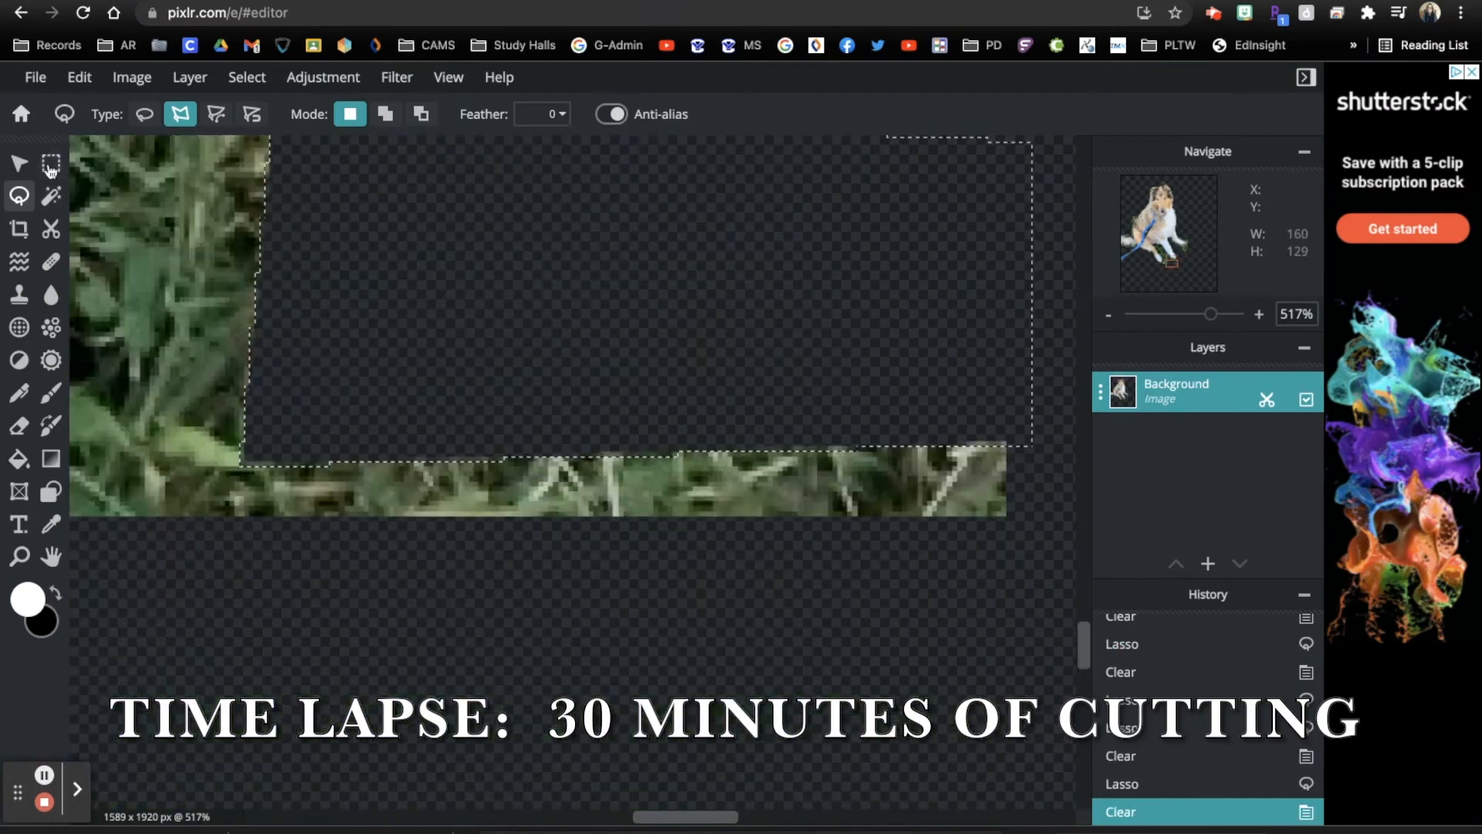
# Clear the leftover grass strip below the paws with a rectangular selection, deselect it, and erase the nearby fringe
pyautogui.click(51, 163)
pyautogui.press('Delete')
pyautogui.hotkey('ctrl', 'd')
pyautogui.click(20, 425)
pyautogui.scroll(3, 622, 377)
pyautogui.moveTo(623, 378); pyautogui.dragTo(483, 383)
# Lasso and clear the grass between the dog's lower legs, deselect, and erase the fringe along the fur
pyautogui.click(20, 196)
pyautogui.press('Delete')
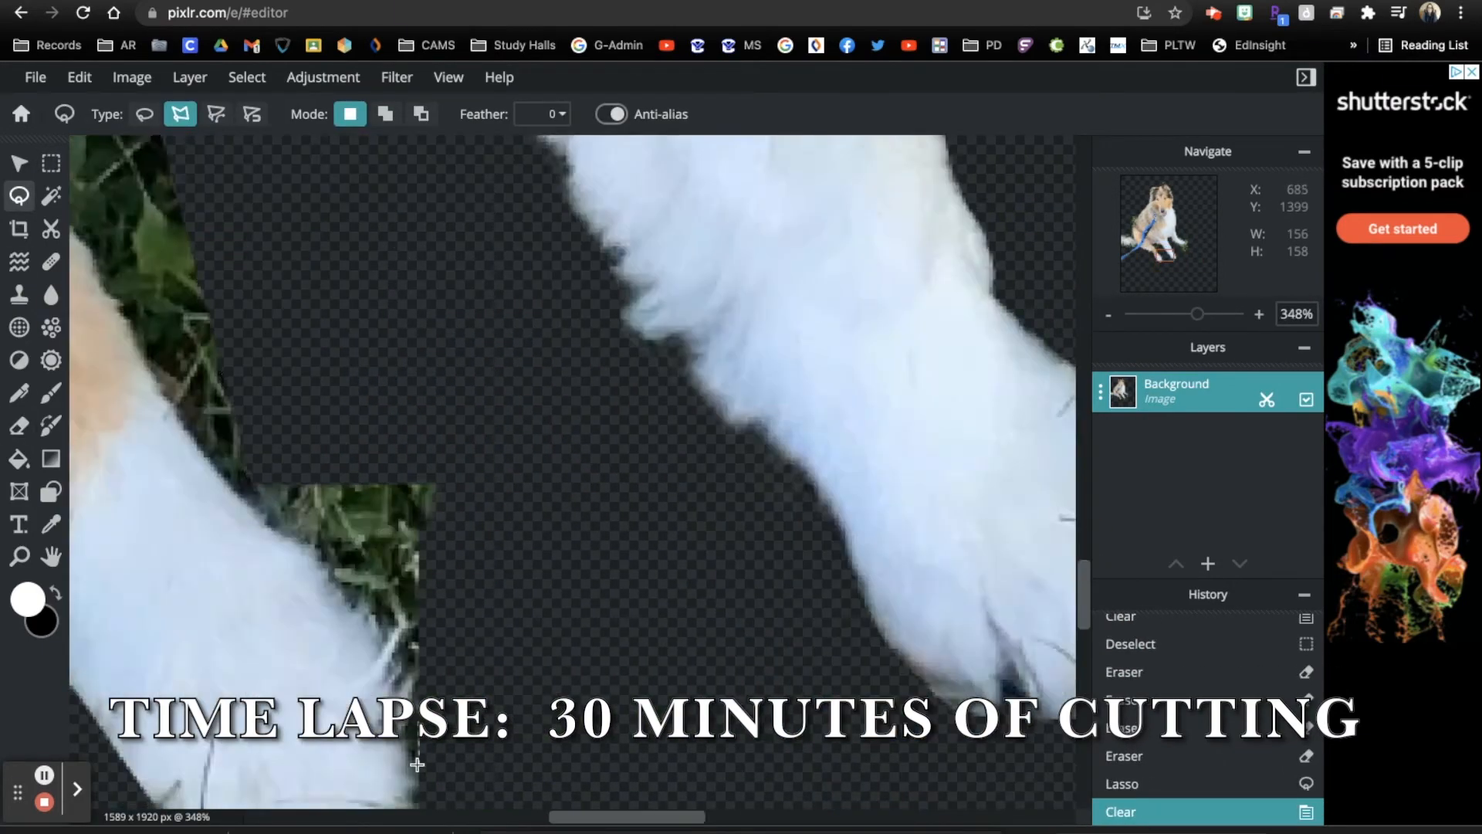
pyautogui.press('Delete')
pyautogui.hotkey('ctrl', 'd')
pyautogui.click(19, 426)
pyautogui.scroll(-3, 918, 497)
pyautogui.click(887, 335)
pyautogui.scroll(-8, 893, 416)
# Clear the grass around the outstretched front paw with lasso and rectangular selections, including the leftover patch below it, and deselect
pyautogui.click(20, 196)
pyautogui.scroll(5, 636, 417)
pyautogui.press('Delete')
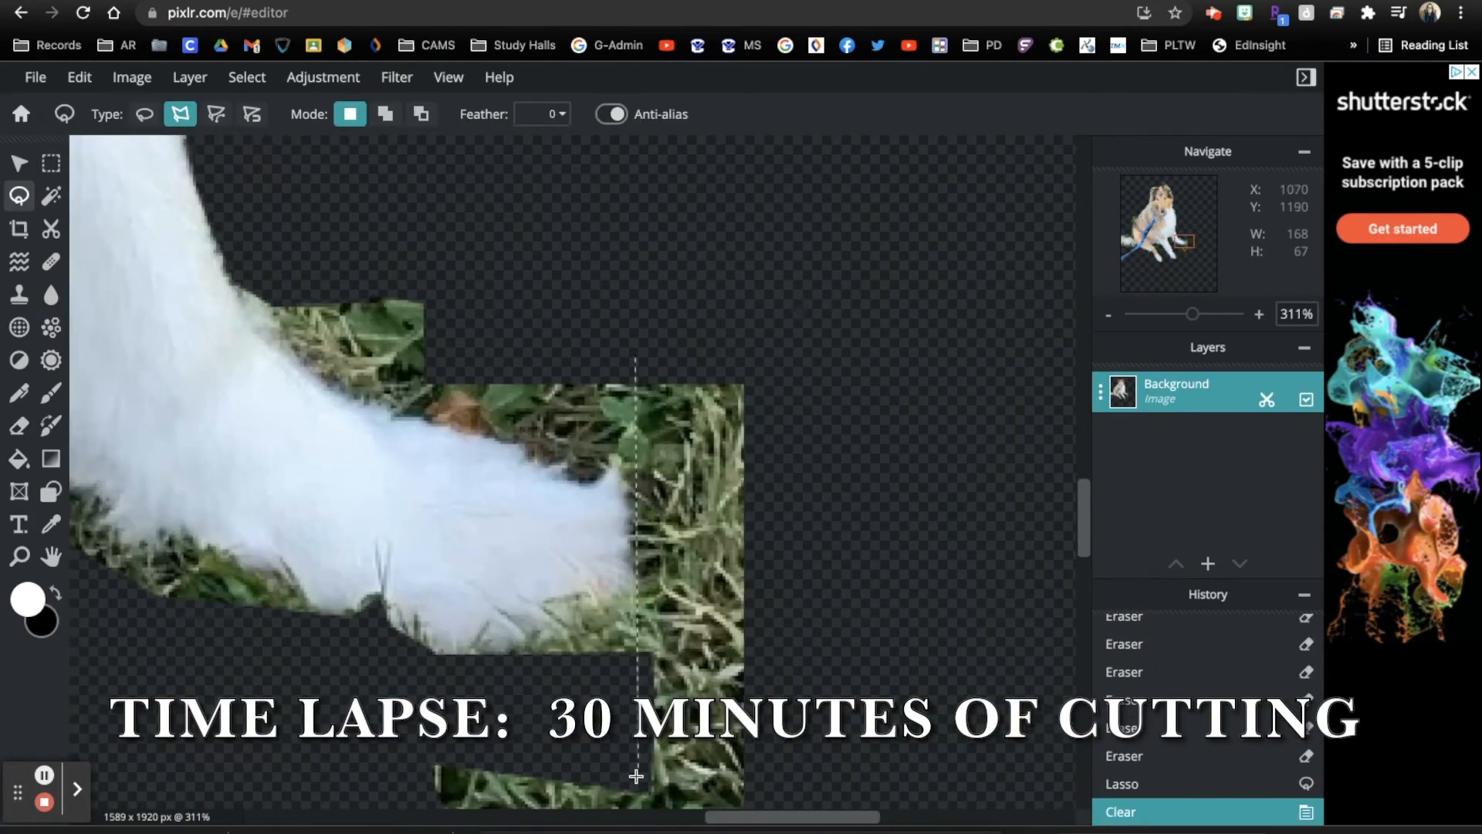
pyautogui.click(51, 163)
pyautogui.press('Delete')
pyautogui.scroll(-4, 572, 473)
pyautogui.moveTo(552, 652); pyautogui.dragTo(745, 794)
pyautogui.press('Delete')
pyautogui.hotkey('ctrl', 'd')
# Erase the remaining grass fringe around the outstretched front paw with the 20 px Eraser
pyautogui.click(19, 426)
pyautogui.scroll(5, 642, 378)
pyautogui.moveTo(642, 377)
pyautogui.mouseDown()
pyautogui.moveTo(837, 384)
pyautogui.moveTo(782, 468)
pyautogui.moveTo(155, 503)
pyautogui.moveTo(248, 648)
pyautogui.mouseUp()
pyautogui.scroll(-8, 738, 535)
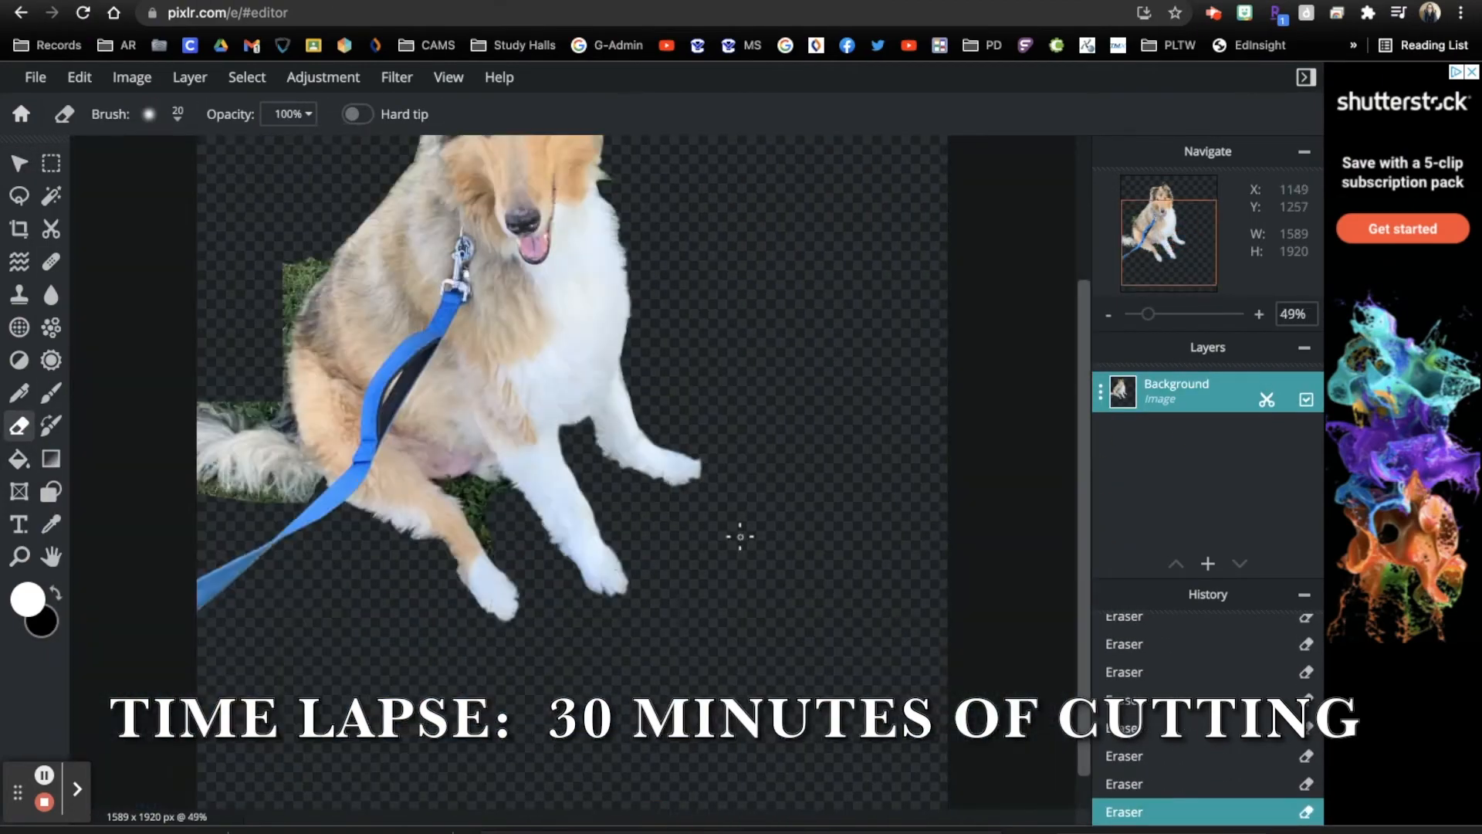
# Undo the last eraser stroke, and lasso and clear the grass enclosed between the dog's belly and legs
pyautogui.scroll(8, 492, 237)
pyautogui.press('super+z')
pyautogui.click(19, 196)
pyautogui.click(533, 494)
pyautogui.press('Delete')
pyautogui.scroll(-3, 419, 406)
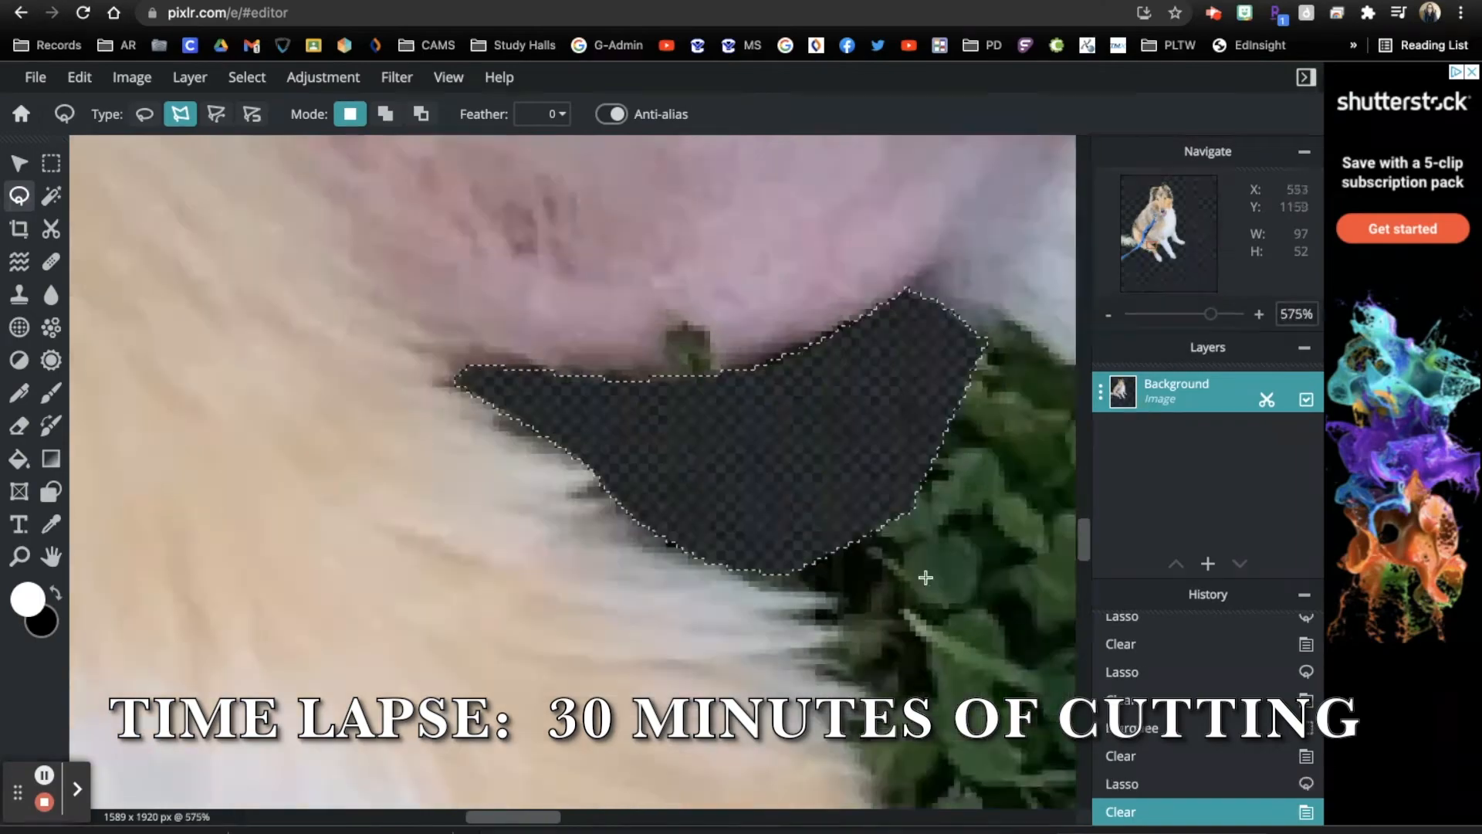
pyautogui.press('Delete')
pyautogui.scroll(4, 761, 502)
pyautogui.click(761, 502)
pyautogui.press('Delete')
# Clear the grass around the tail with selections, deselect, and erase the leftover fringe along the tail fur
pyautogui.scroll(-4, 573, 472)
pyautogui.click(687, 335)
pyautogui.click(939, 305)
pyautogui.press('Delete')
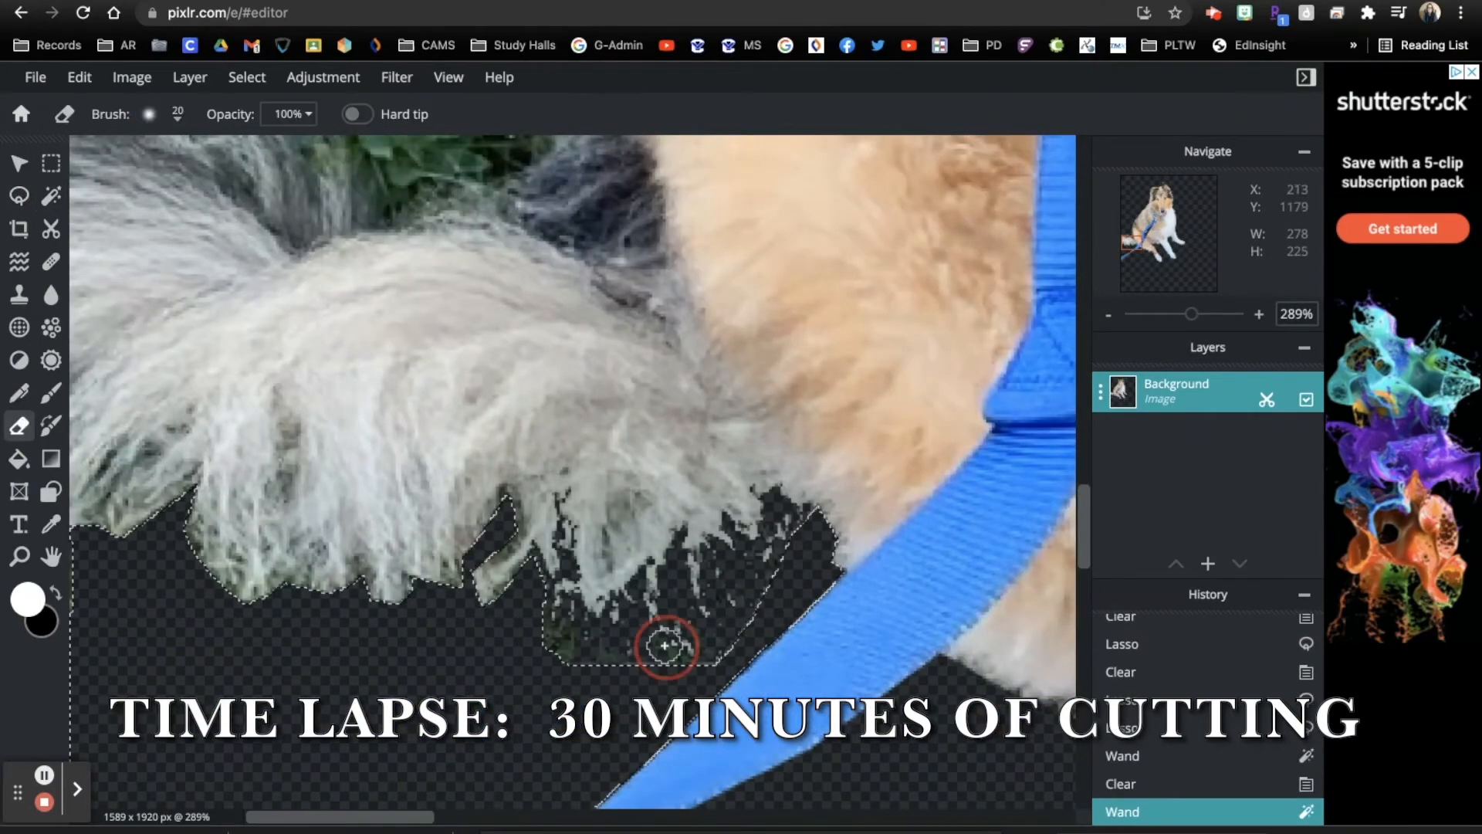
pyautogui.click(665, 645)
pyautogui.press('super+d')
pyautogui.scroll(4, 665, 645)
pyautogui.click(156, 621)
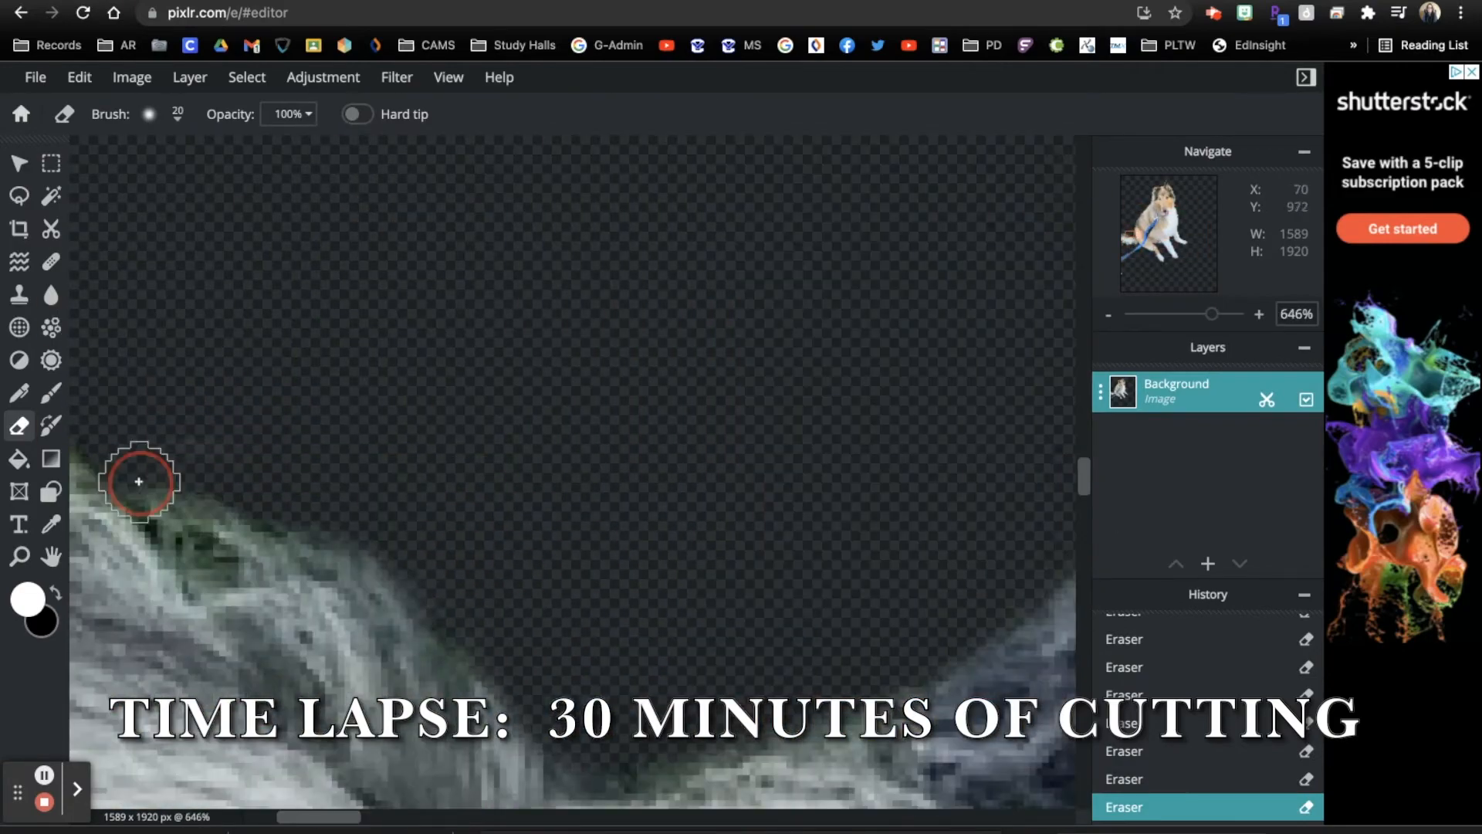
# Shift the photo layer to the right with the Arrange tool to bring the tail tip into the canvas
pyautogui.scroll(-10, 841, 602)
pyautogui.click(19, 163)
pyautogui.moveTo(571, 463); pyautogui.dragTo(687, 475)
# Lasso and clear the grass around the white tail tip, and erase the remaining fringe under the tail
pyautogui.scroll(5, 573, 473)
pyautogui.moveTo(1085, 494); pyautogui.dragTo(1085, 590)
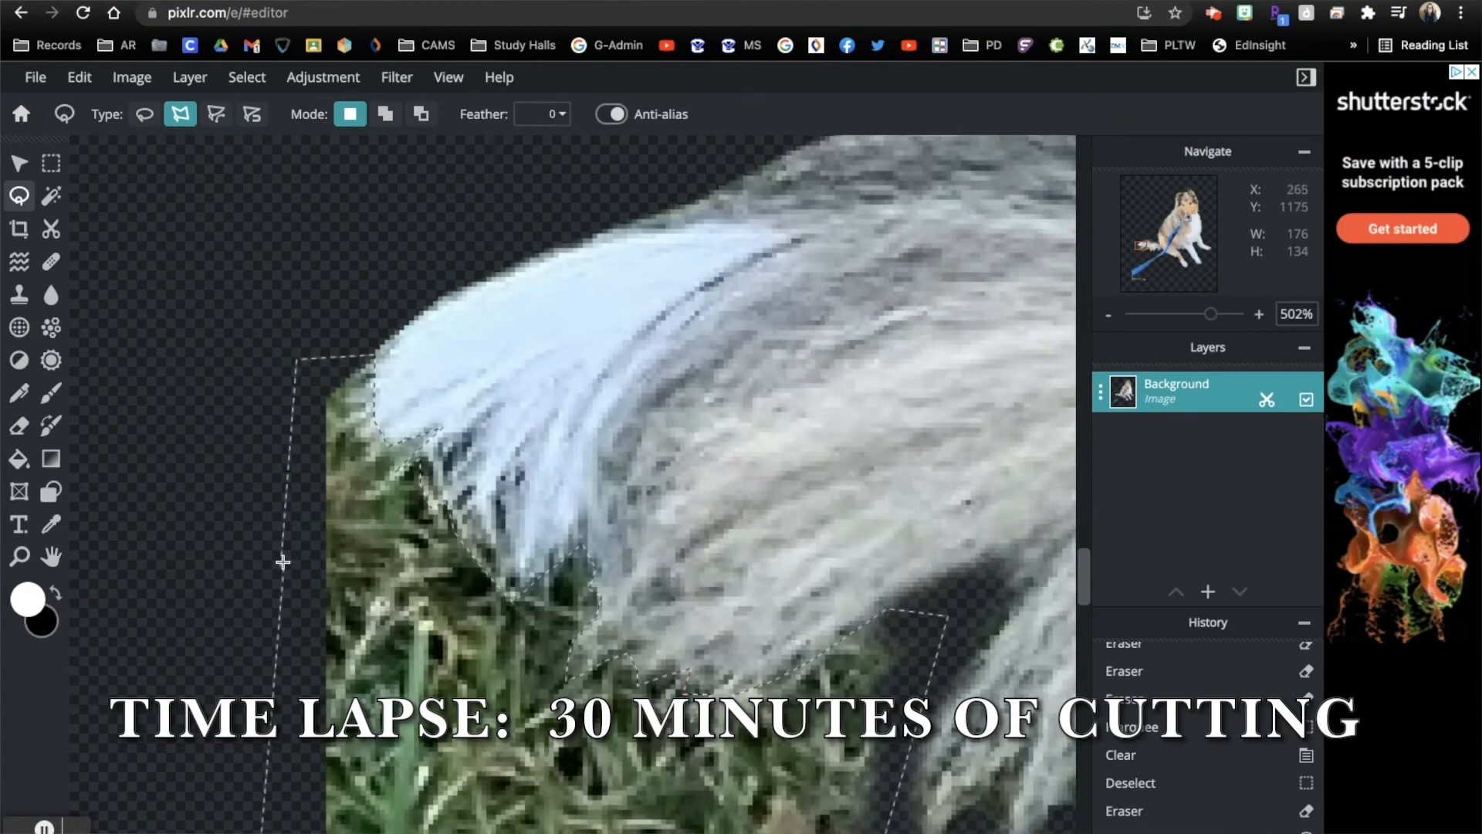
pyautogui.press('Delete')
pyautogui.click(20, 427)
pyautogui.scroll(-10, 417, 358)
pyautogui.click(19, 163)
pyautogui.click(19, 427)
pyautogui.scroll(10, 417, 357)
pyautogui.moveTo(1085, 585); pyautogui.dragTo(1084, 618)
pyautogui.scroll(-5, 471, 531)
pyautogui.moveTo(471, 530); pyautogui.dragTo(549, 755)
# Clear the leftover strip near the free end of the leash with a rectangular selection
pyautogui.scroll(-10, 549, 494)
pyautogui.click(51, 163)
pyautogui.moveTo(174, 794); pyautogui.dragTo(337, 828)
pyautogui.press('Delete')
# Erase the leftover grass fringe along the dog's lower outline with the soft 20 px Eraser
pyautogui.click(19, 426)
pyautogui.scroll(10, 571, 432)
pyautogui.moveTo(1085, 360); pyautogui.dragTo(1085, 432)
pyautogui.scroll(-10, 849, 432)
pyautogui.scroll(10, 849, 432)
pyautogui.moveTo(1085, 354); pyautogui.dragTo(1084, 572)
pyautogui.scroll(-10, 979, 745)
pyautogui.scroll(10, 642, 772)
pyautogui.click(642, 803)
pyautogui.scroll(-10, 639, 665)
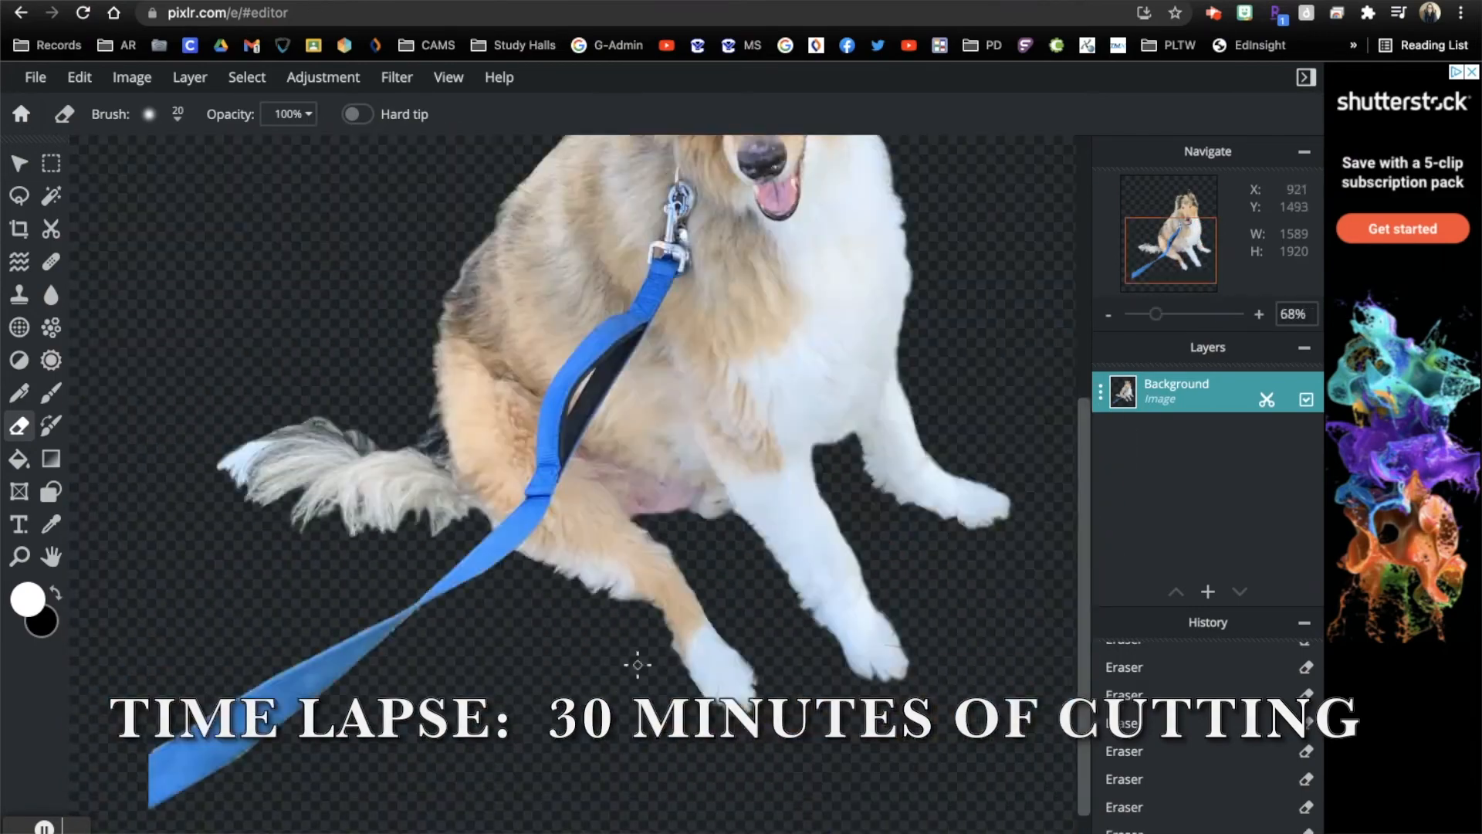
# Erase the remaining green fringe beside the dog's head with the soft 20 px Eraser
pyautogui.scroll(3, 639, 665)
pyautogui.moveTo(1085, 494); pyautogui.dragTo(1089, 404)
pyautogui.scroll(10, 884, 348)
pyautogui.moveTo(1085, 268); pyautogui.dragTo(1085, 340)
pyautogui.moveTo(417, 386); pyautogui.dragTo(407, 585)
pyautogui.scroll(-10, 407, 585)
# Erase the remaining green fringe along the dog's neck and back with the soft 20 px Eraser
pyautogui.scroll(10, 464, 464)
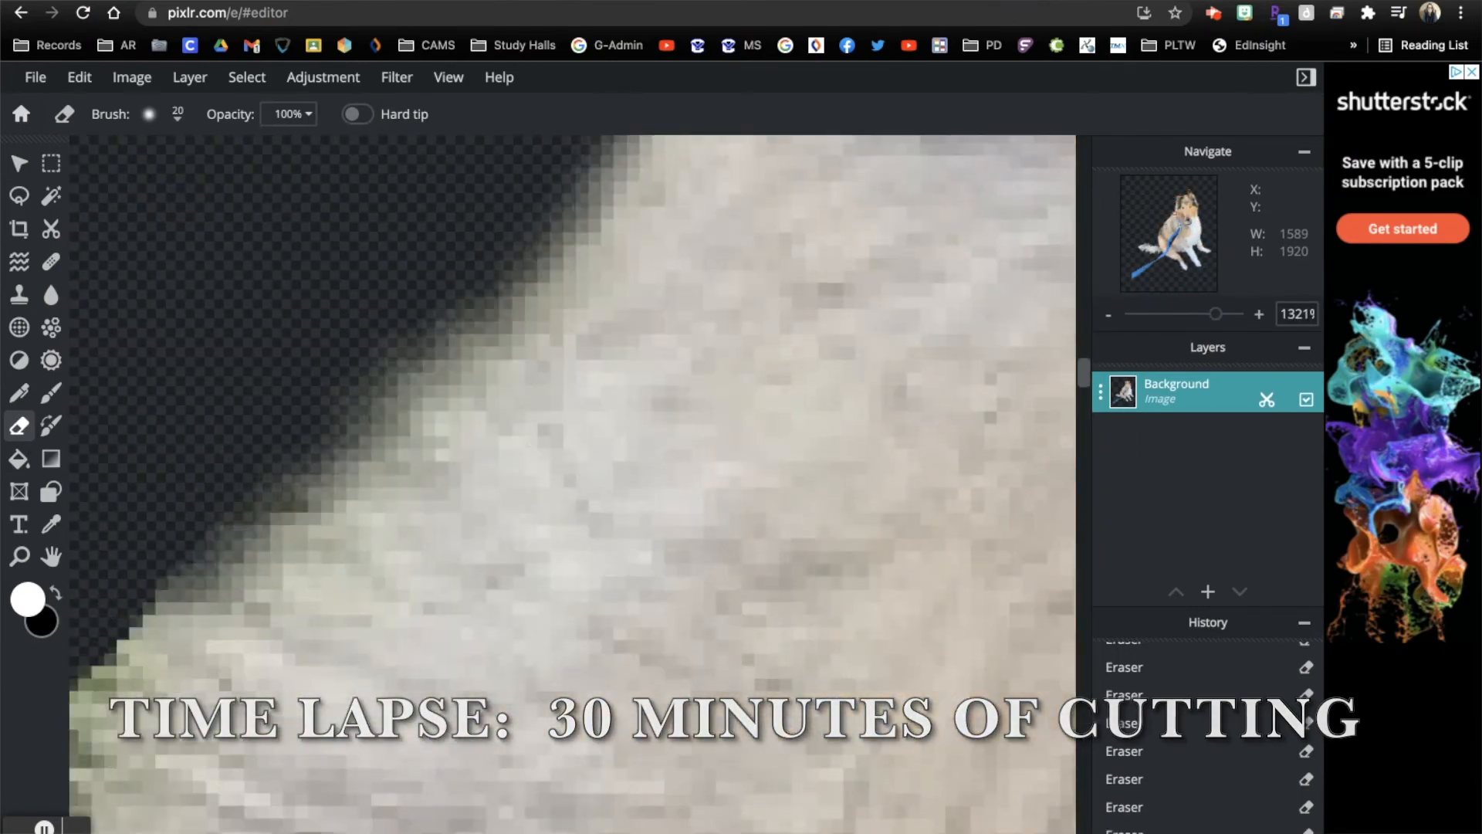
pyautogui.moveTo(1085, 374); pyautogui.dragTo(1085, 406)
pyautogui.moveTo(540, 185); pyautogui.dragTo(420, 271)
pyautogui.moveTo(1085, 407); pyautogui.dragTo(1084, 441)
pyautogui.moveTo(540, 541); pyautogui.dragTo(478, 718)
pyautogui.scroll(-10, 893, 301)
pyautogui.scroll(10, 917, 517)
pyautogui.scroll(-10, 936, 612)
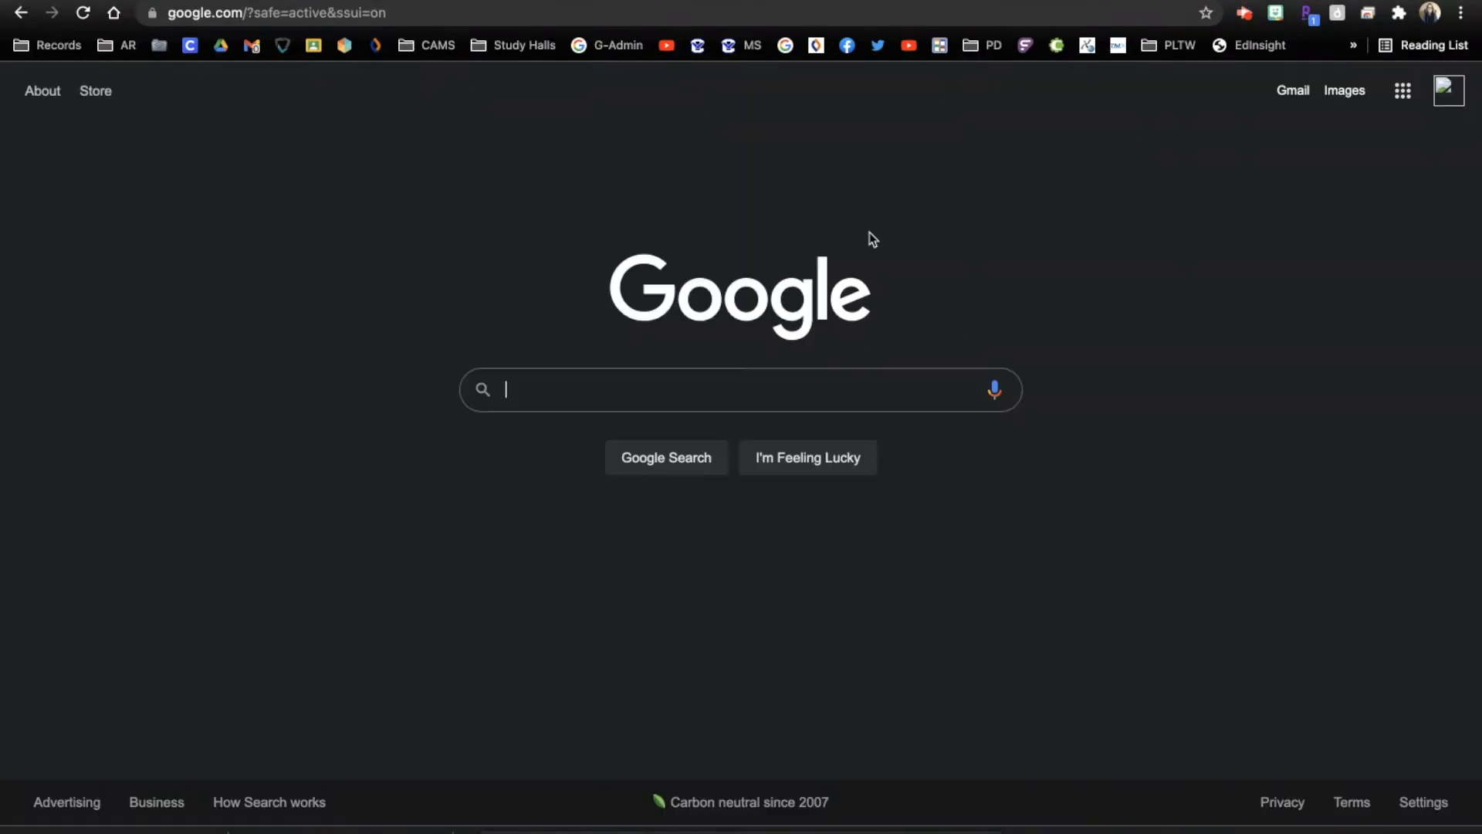
# Search Google for "central park" and show the image results
pyautogui.click(684, 378)
pyautogui.click(424, 799)
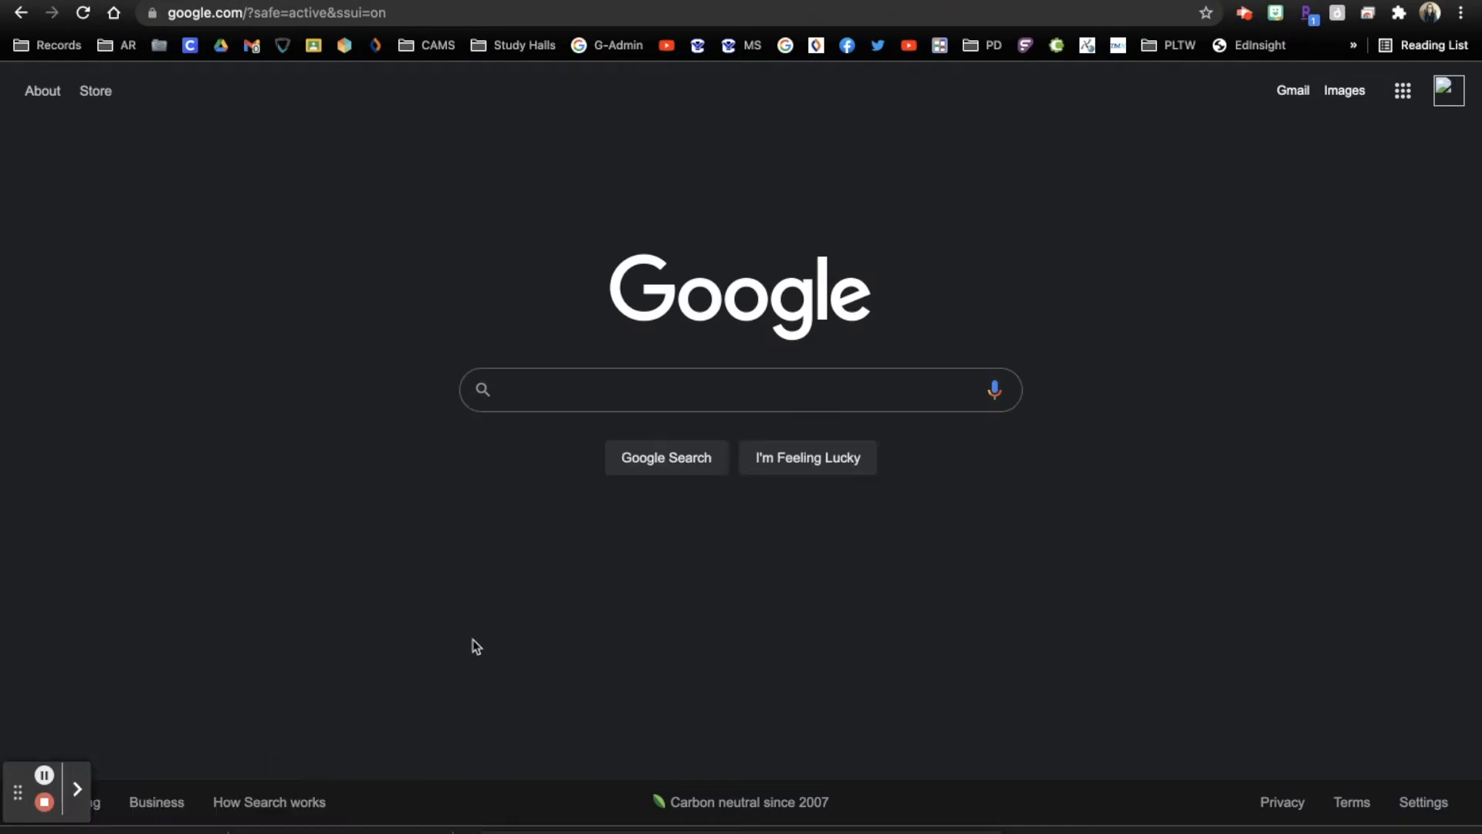
pyautogui.click(580, 387)
pyautogui.write('central park')
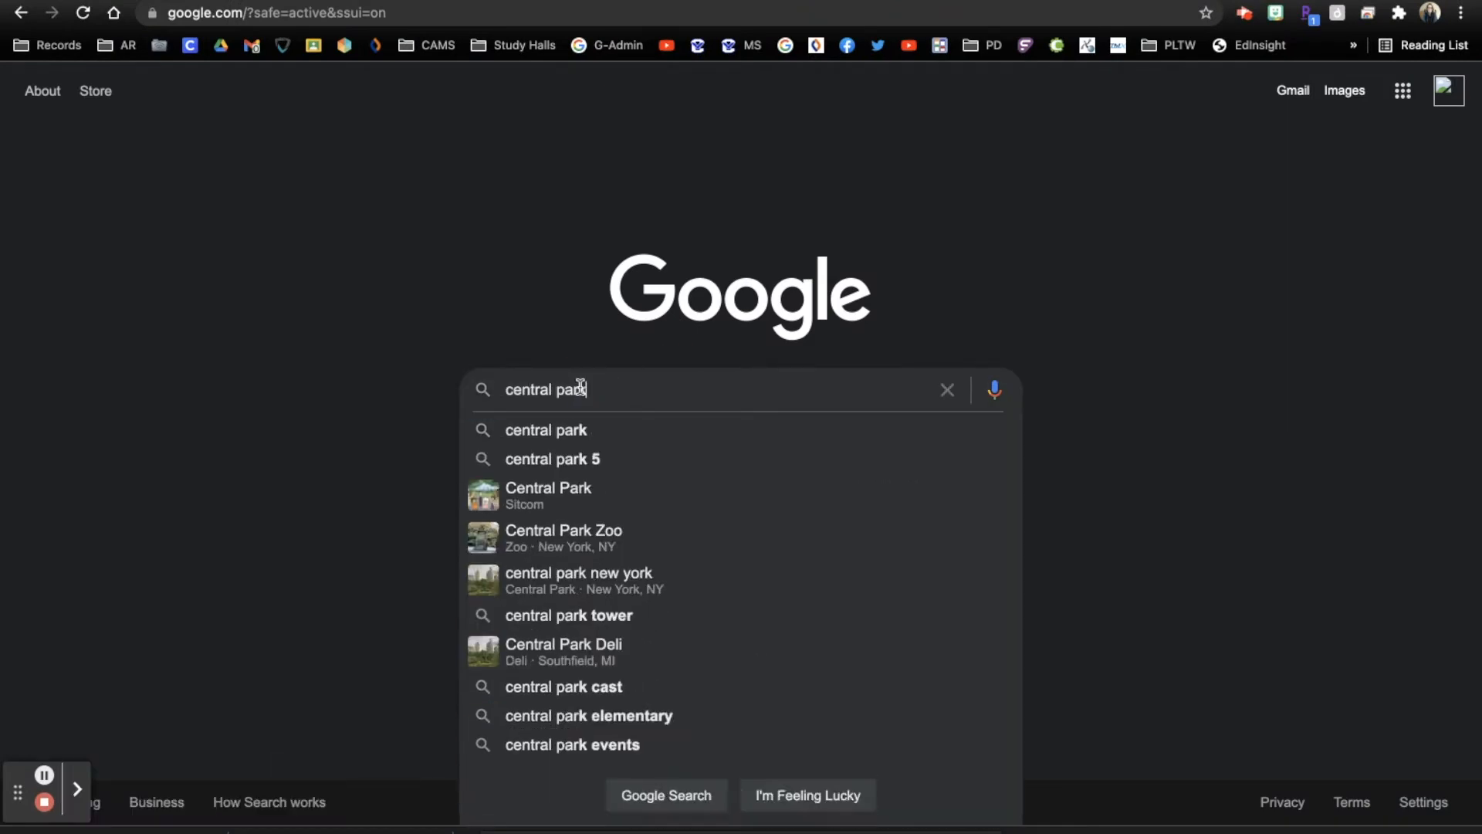
pyautogui.press('Return')
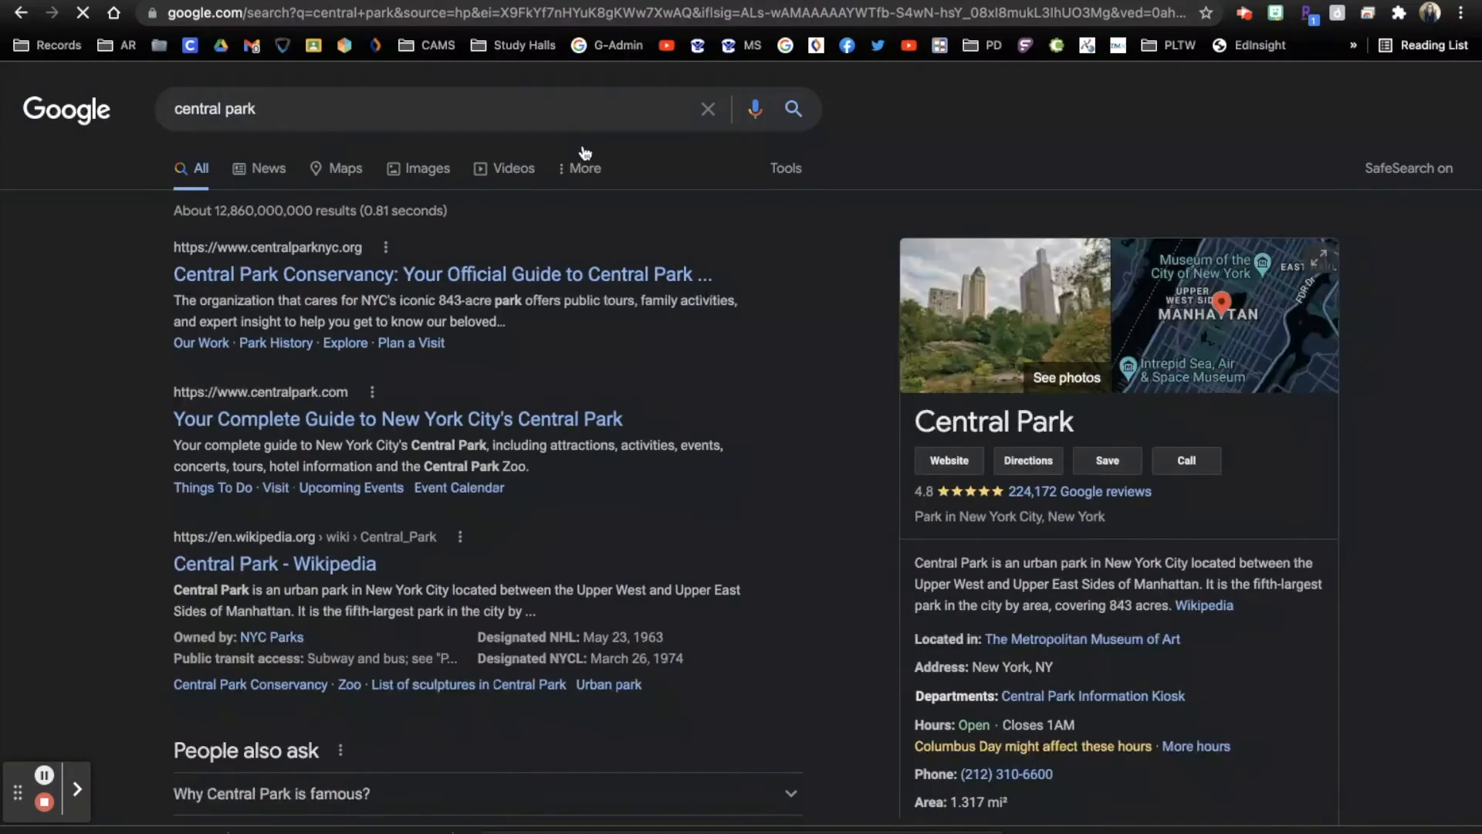
pyautogui.click(423, 168)
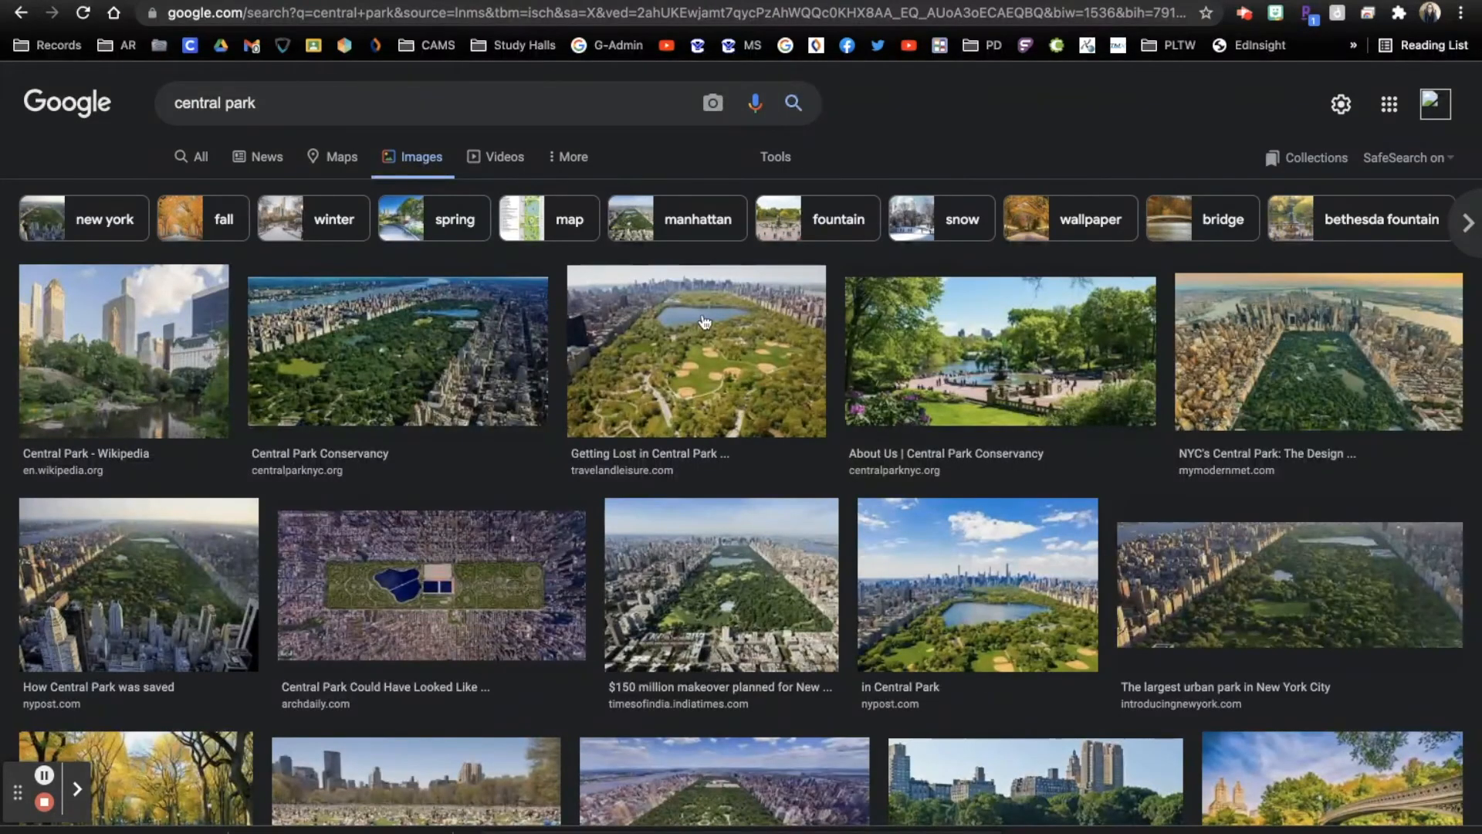
# Browse the Central Park images and open the leaf-covered, tree-lined path photo from centralparkdiscovery.com
pyautogui.scroll(-5, 1138, 475)
pyautogui.scroll(-5, 1138, 477)
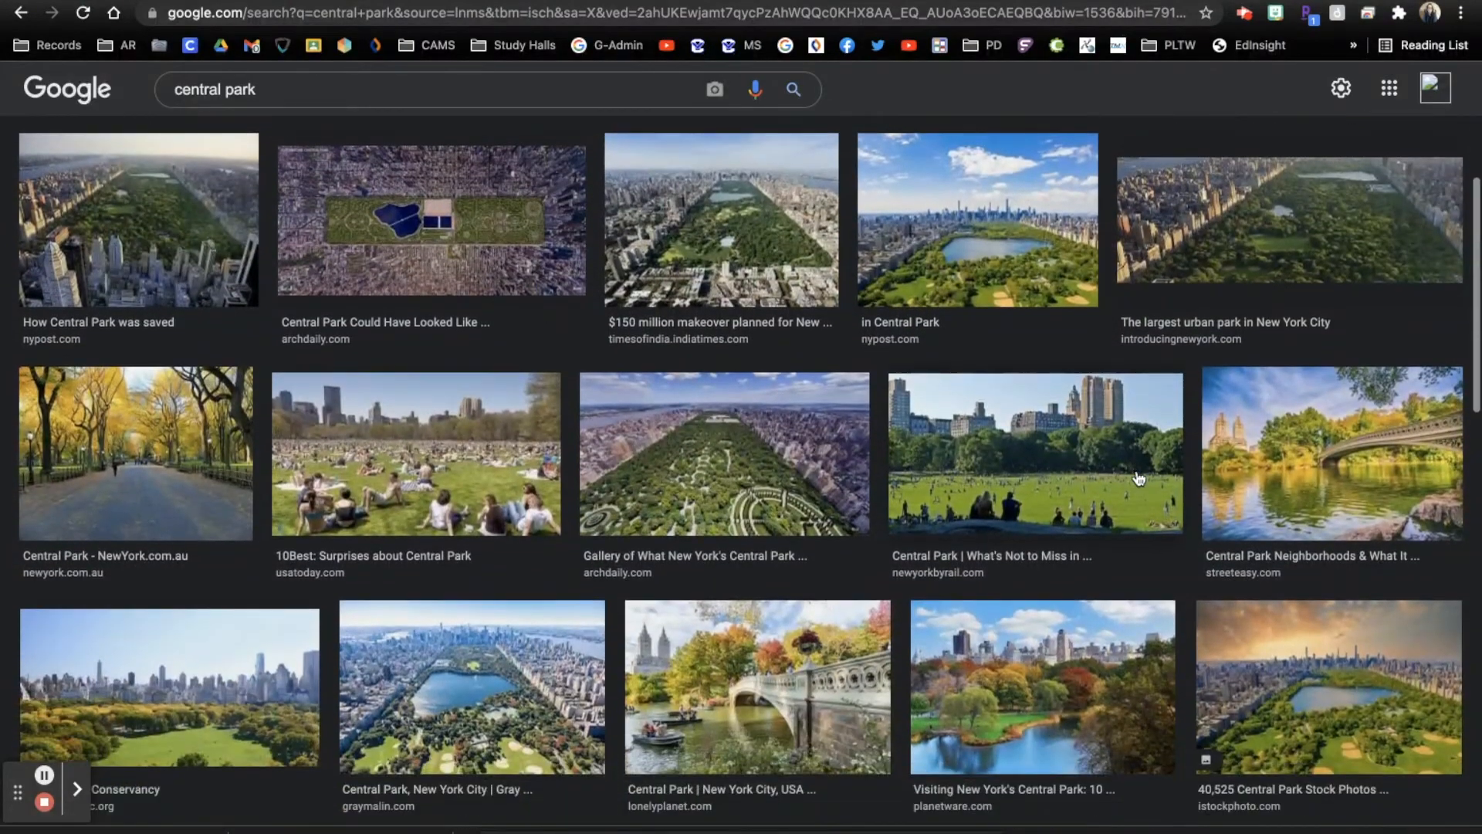
pyautogui.scroll(-10, 1156, 491)
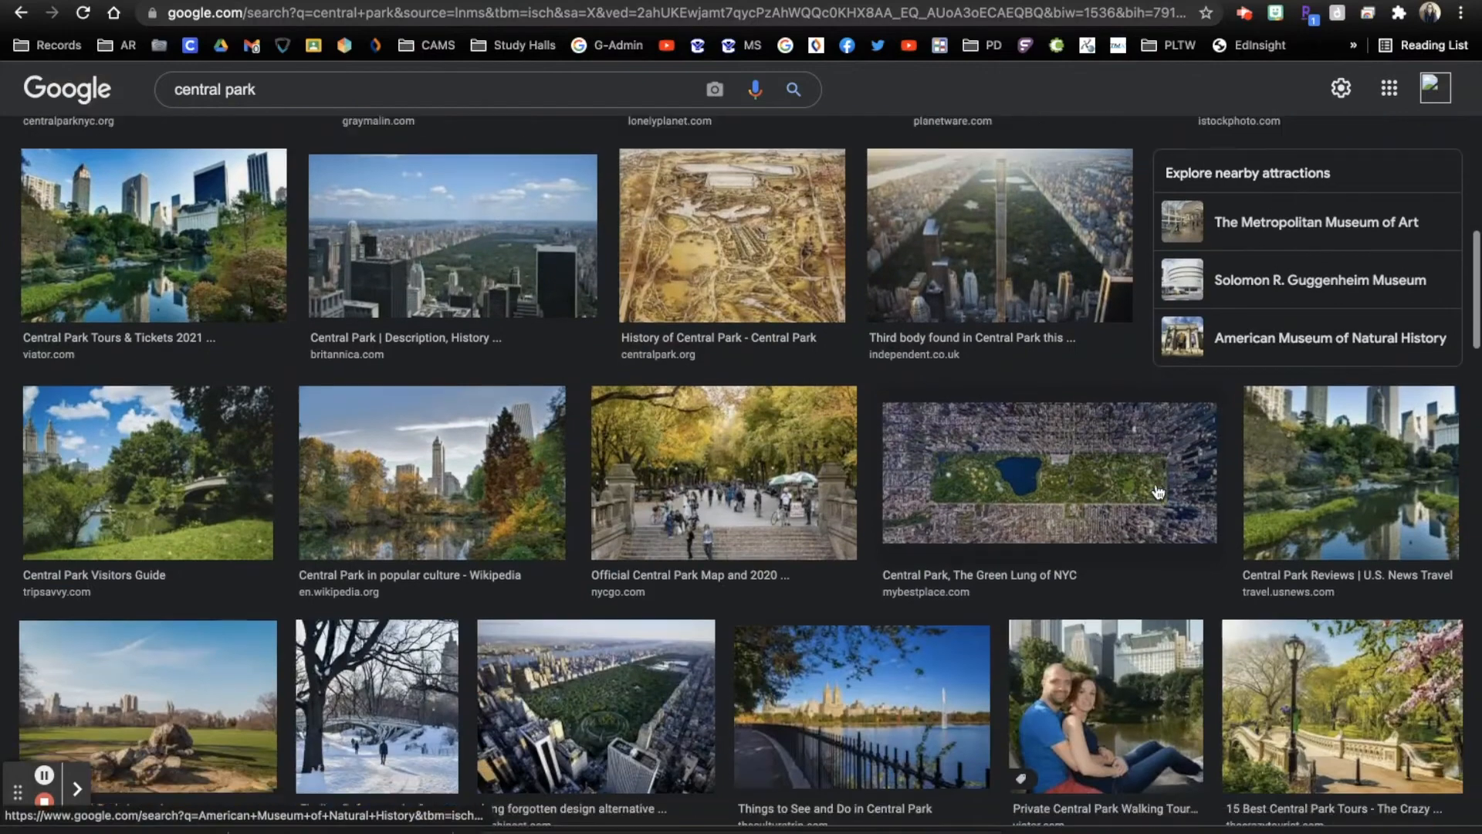
pyautogui.scroll(-4, 1050, 494)
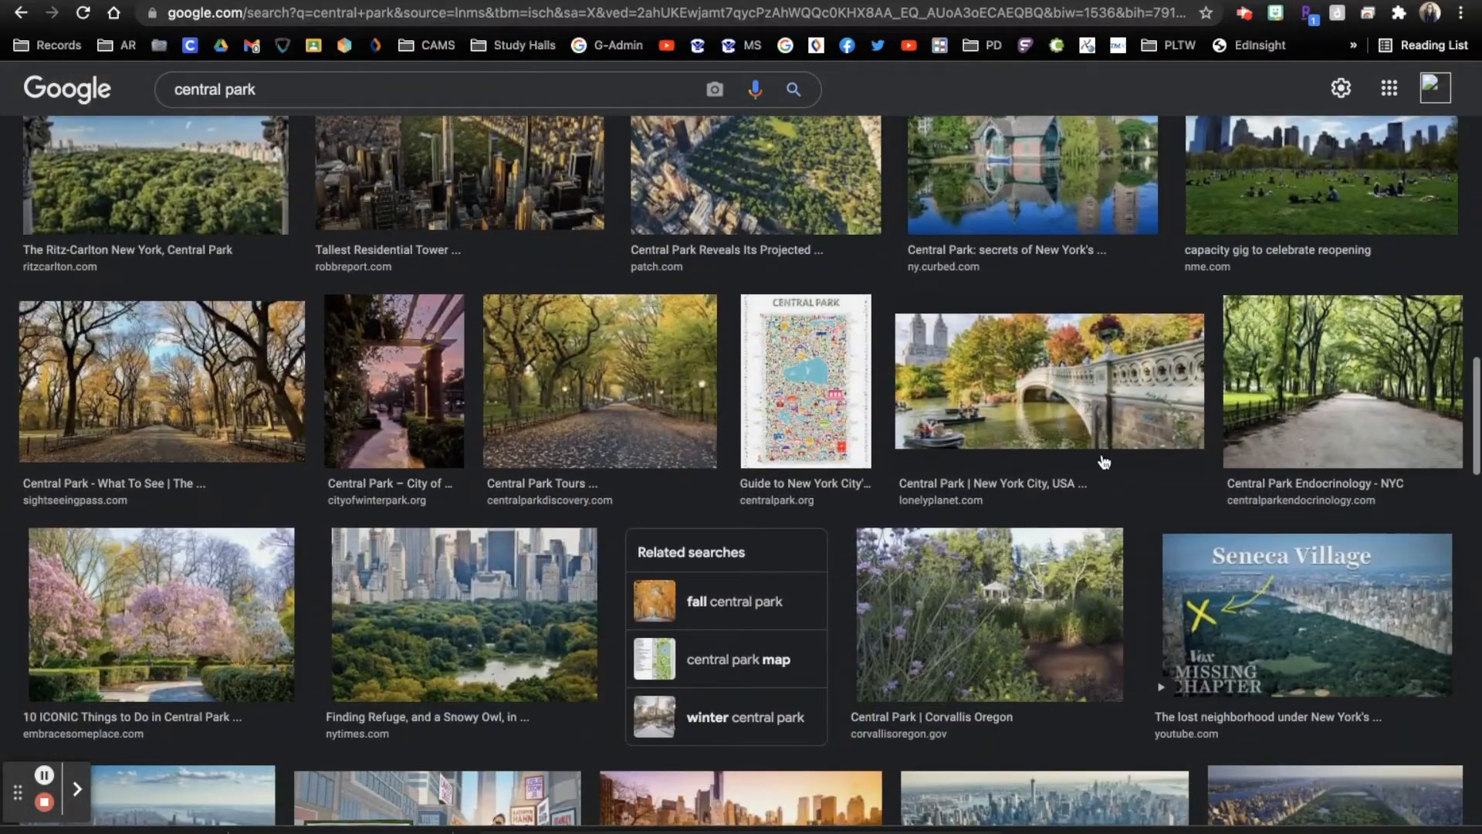
pyautogui.click(595, 403)
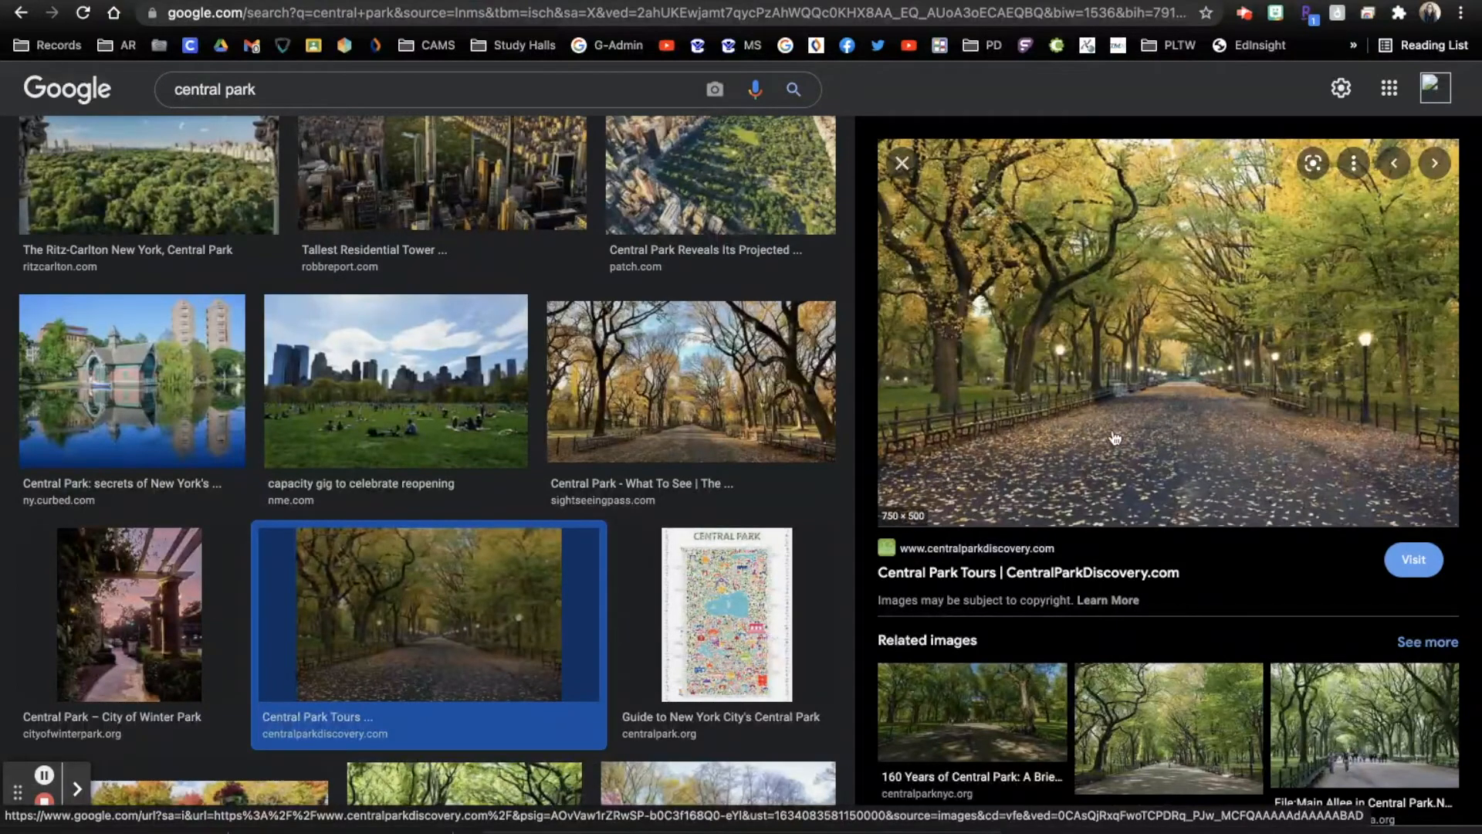
# Save the previewed path photo to Downloads as central park.jpg
pyautogui.rightClick(1179, 386)
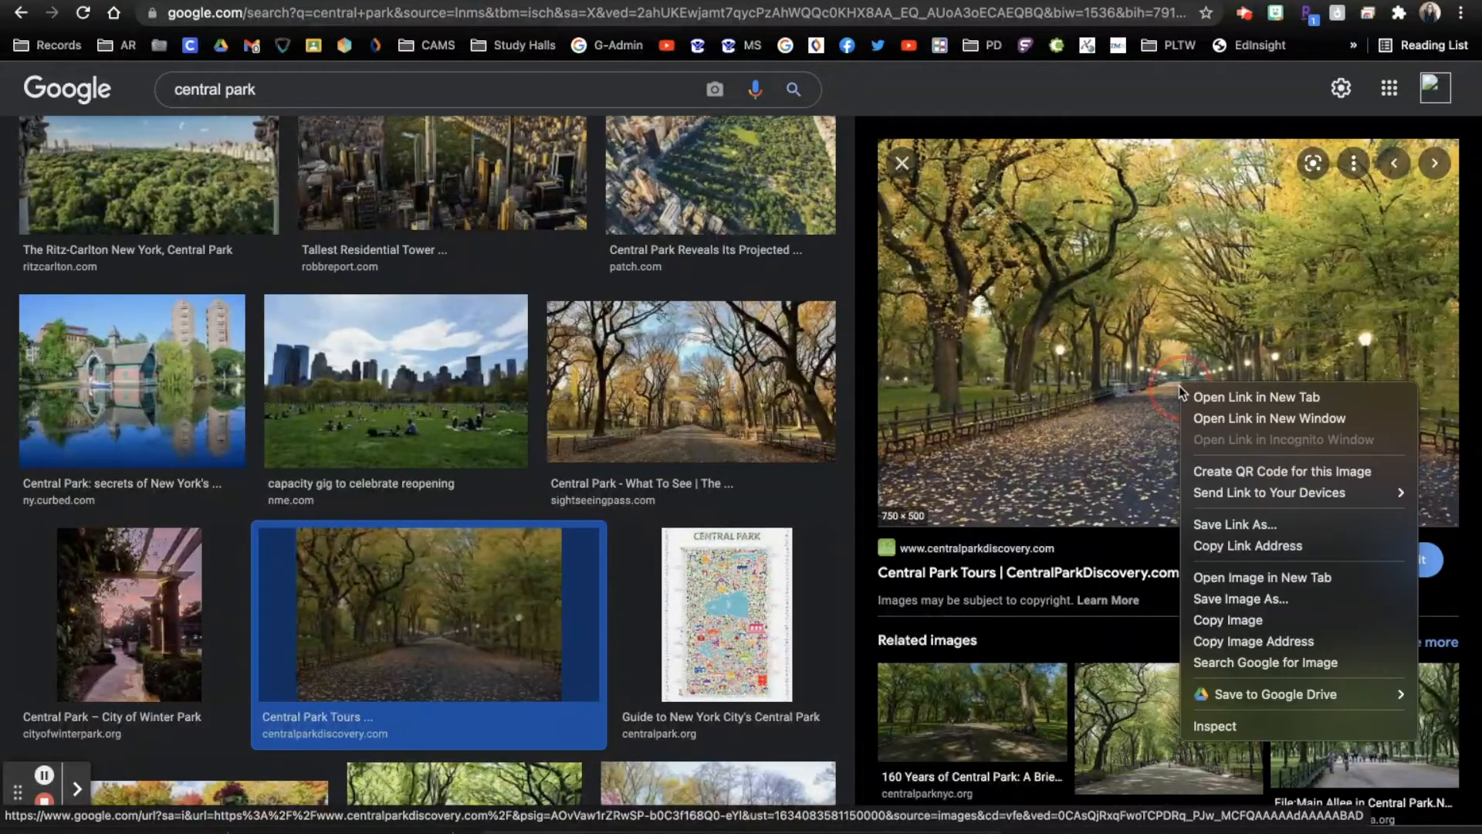
pyautogui.click(1240, 600)
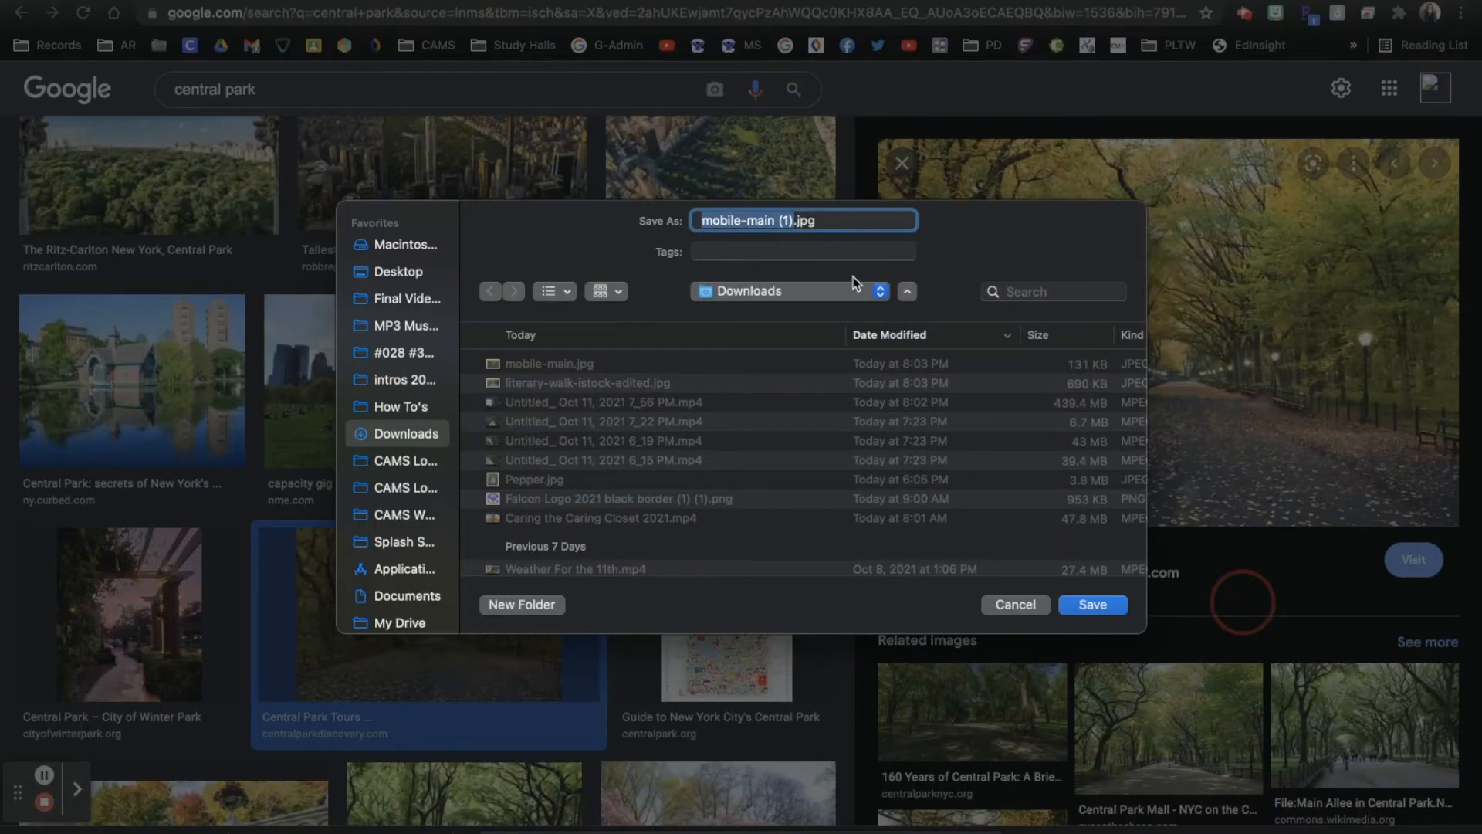
pyautogui.write('central park')
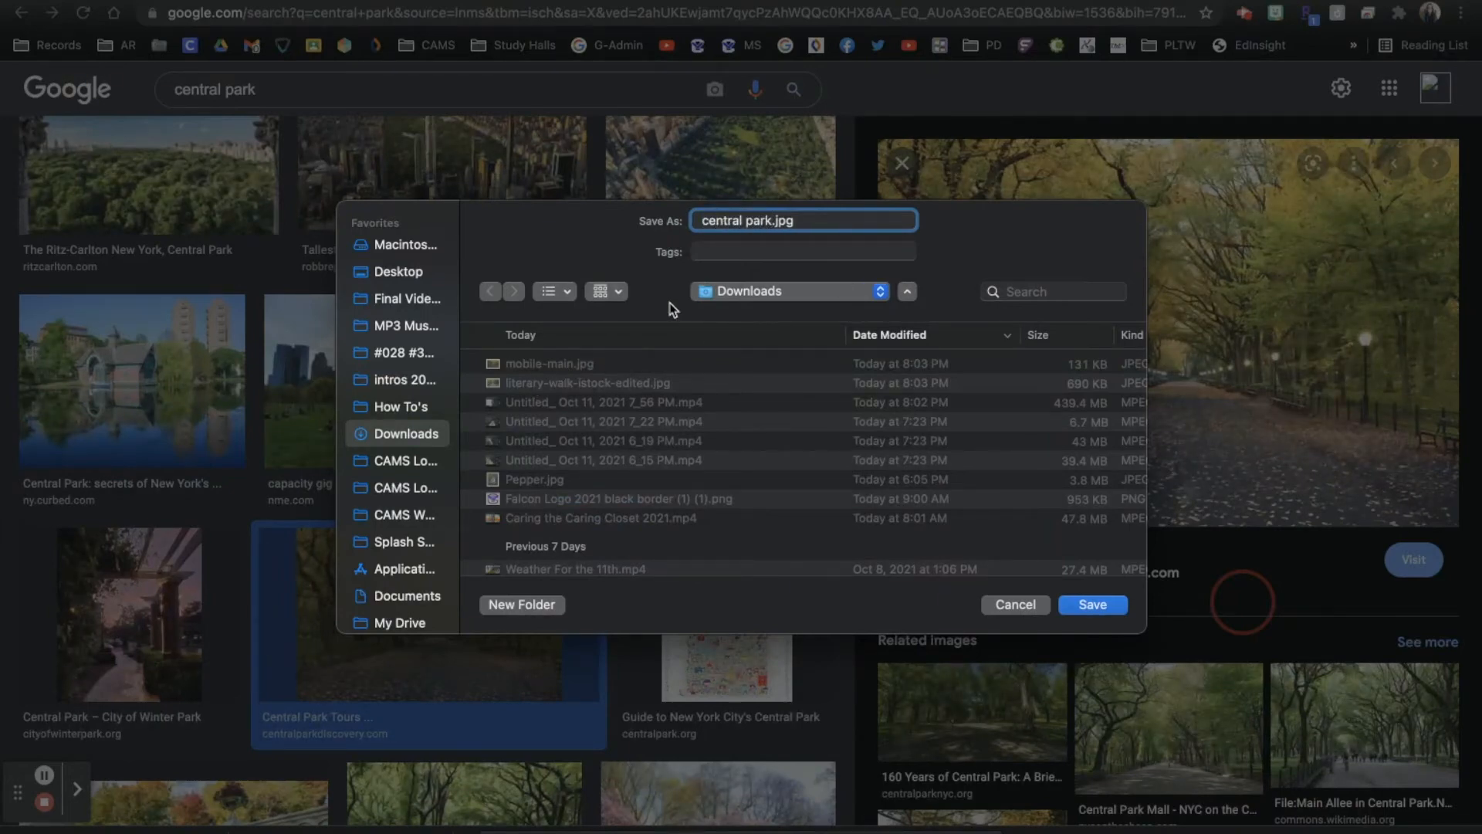
pyautogui.click(1091, 601)
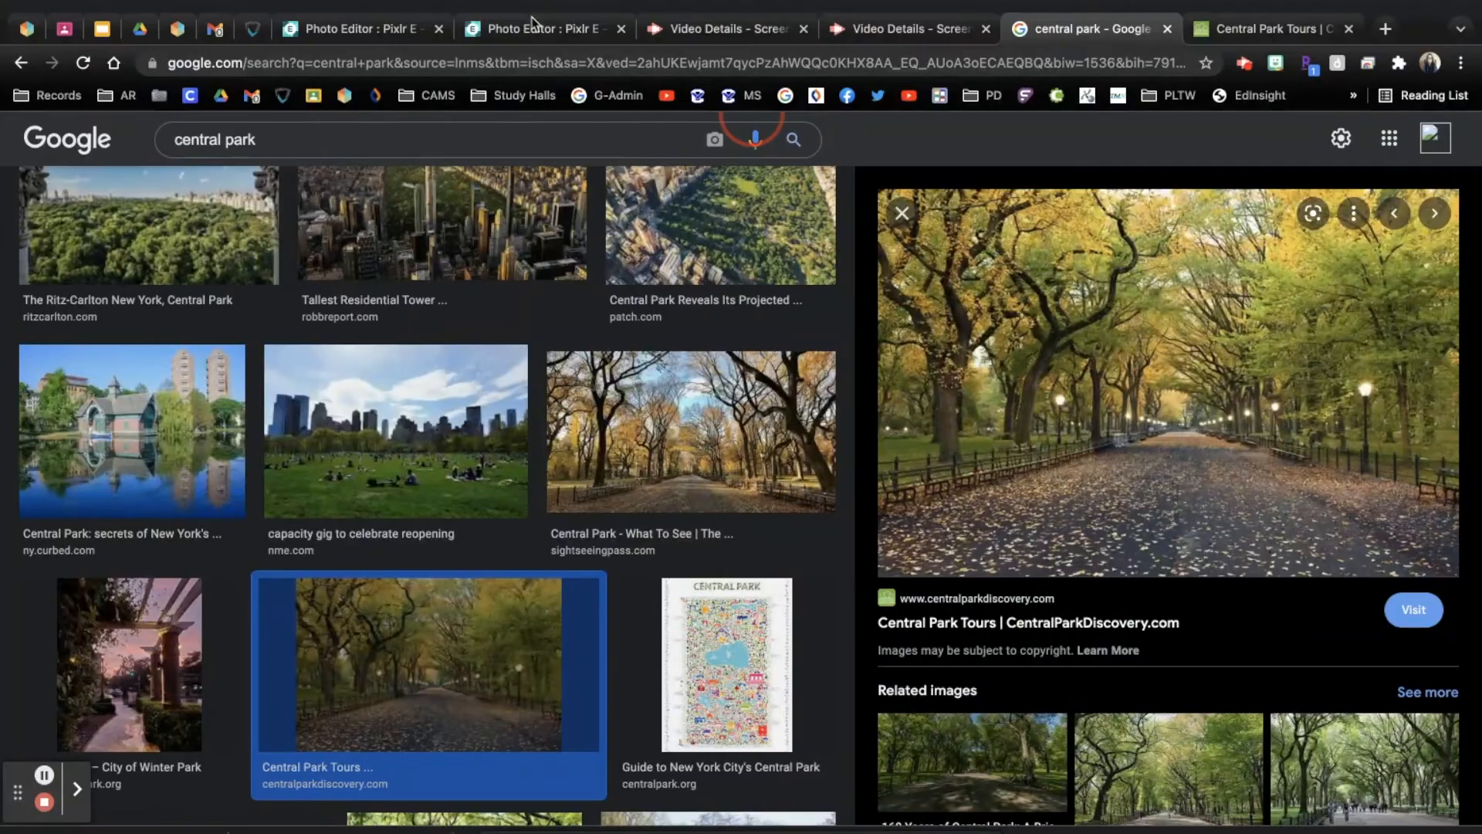
# Return to the Pixlr E editor and add central park.jpg from Downloads as an image layer
pyautogui.click(532, 27)
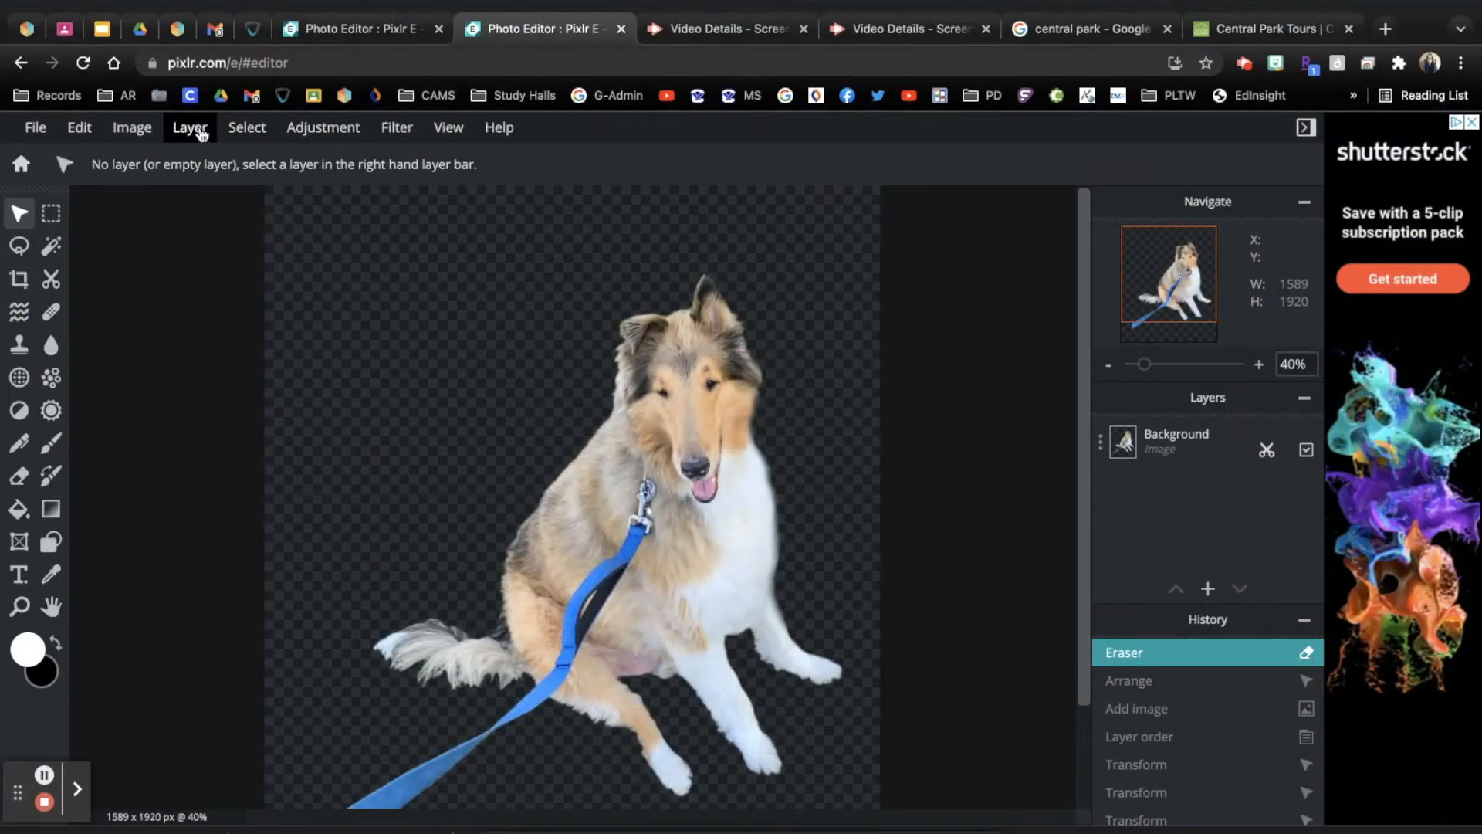
pyautogui.click(197, 131)
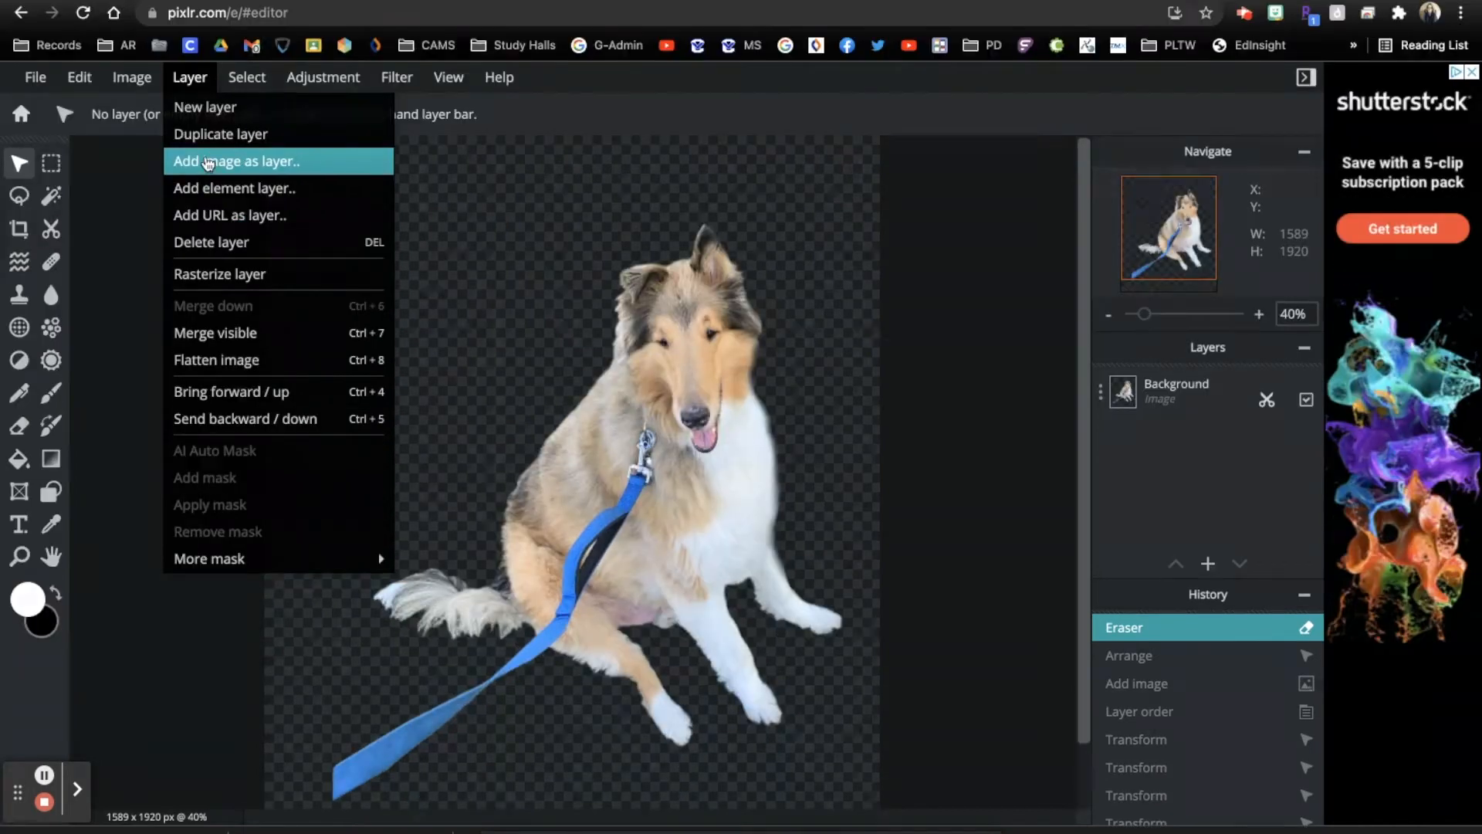
pyautogui.click(275, 166)
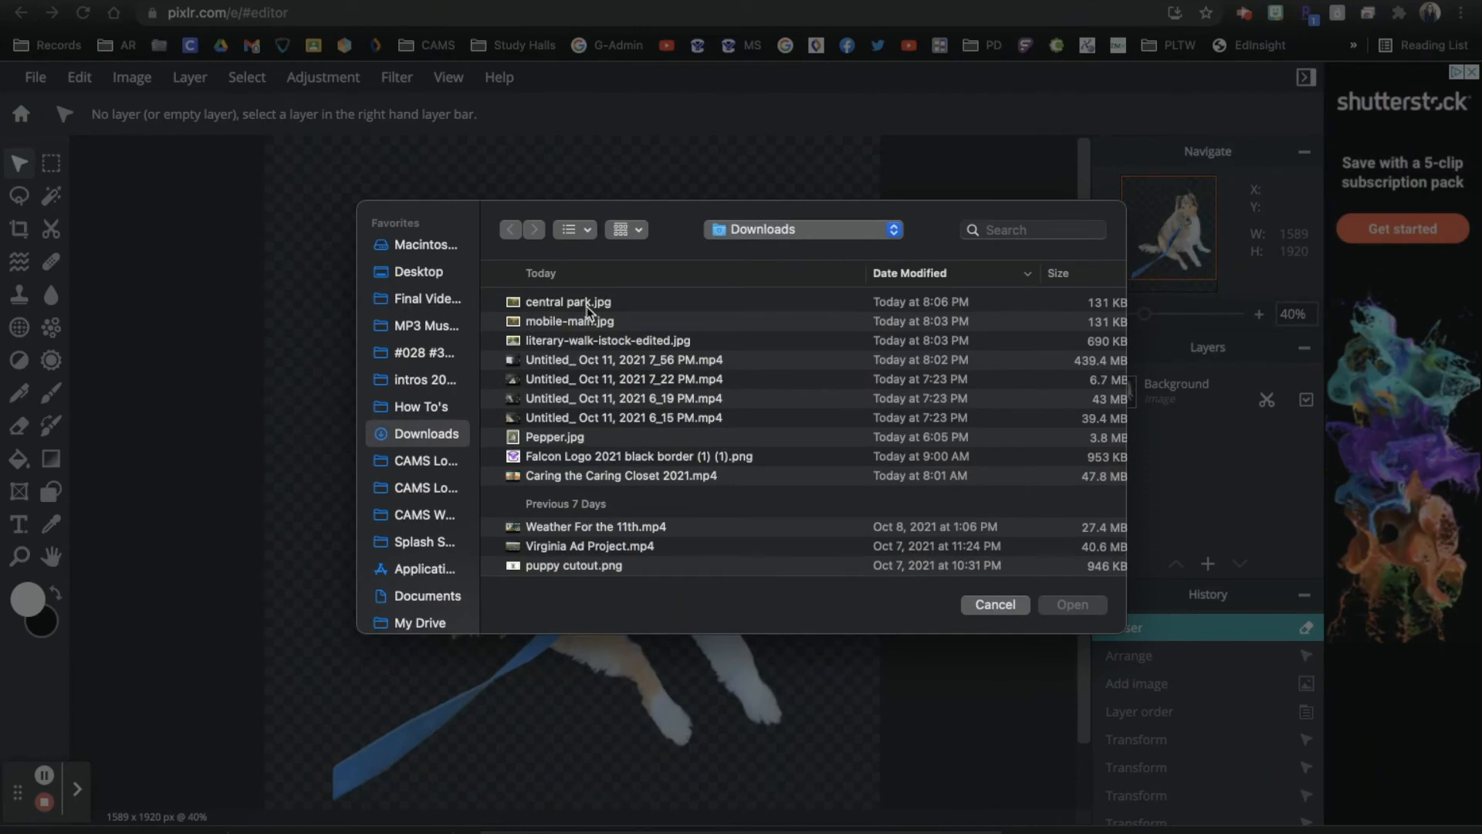
pyautogui.doubleClick(587, 302)
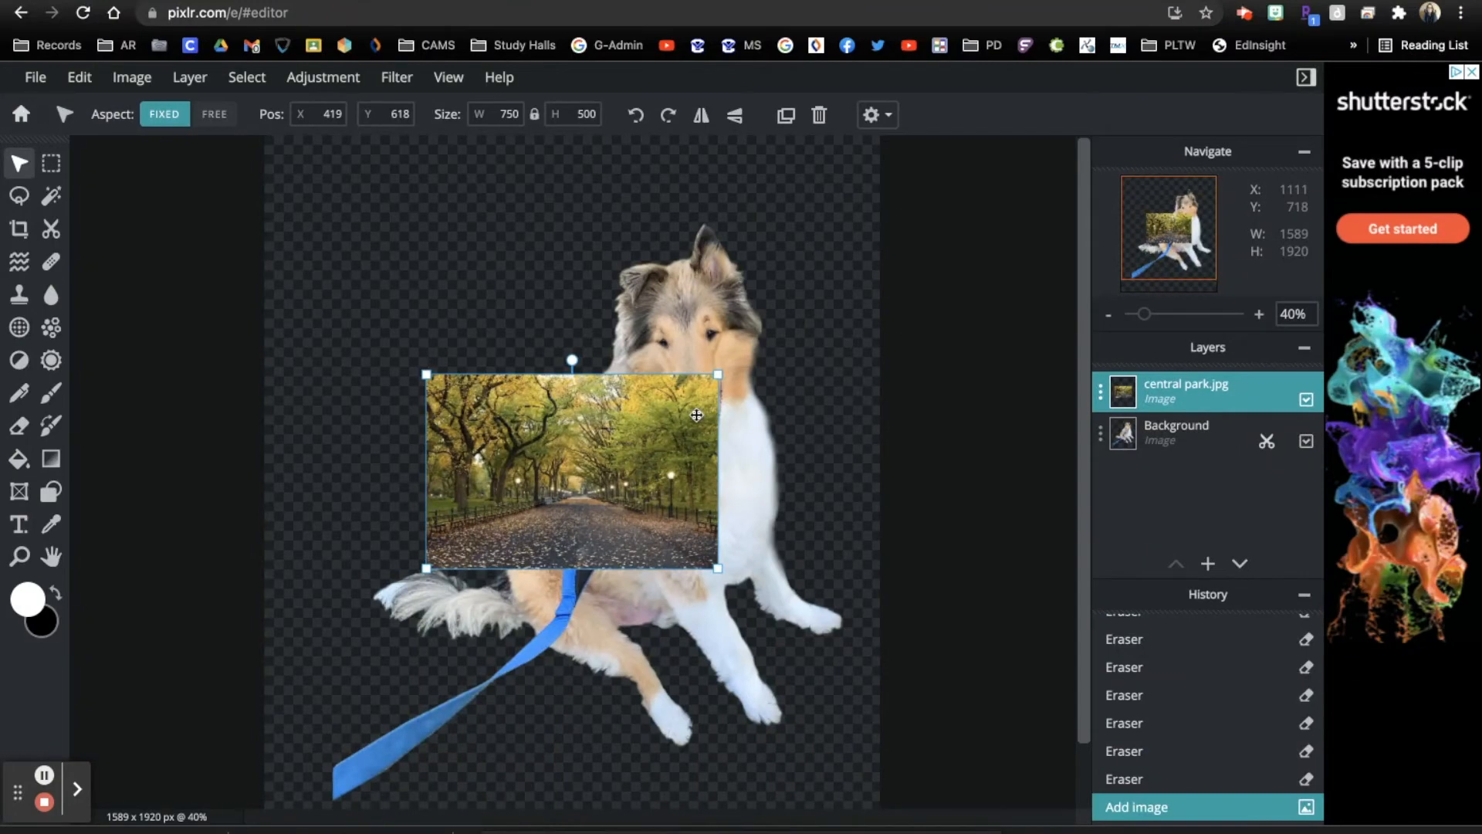
# Place the park photo's layer beneath the dog layer and shrink the dog to about 610 × 691 px
pyautogui.moveTo(649, 494); pyautogui.dragTo(576, 357)
pyautogui.click(1211, 386)
pyautogui.moveTo(1211, 386); pyautogui.dragTo(1237, 413)
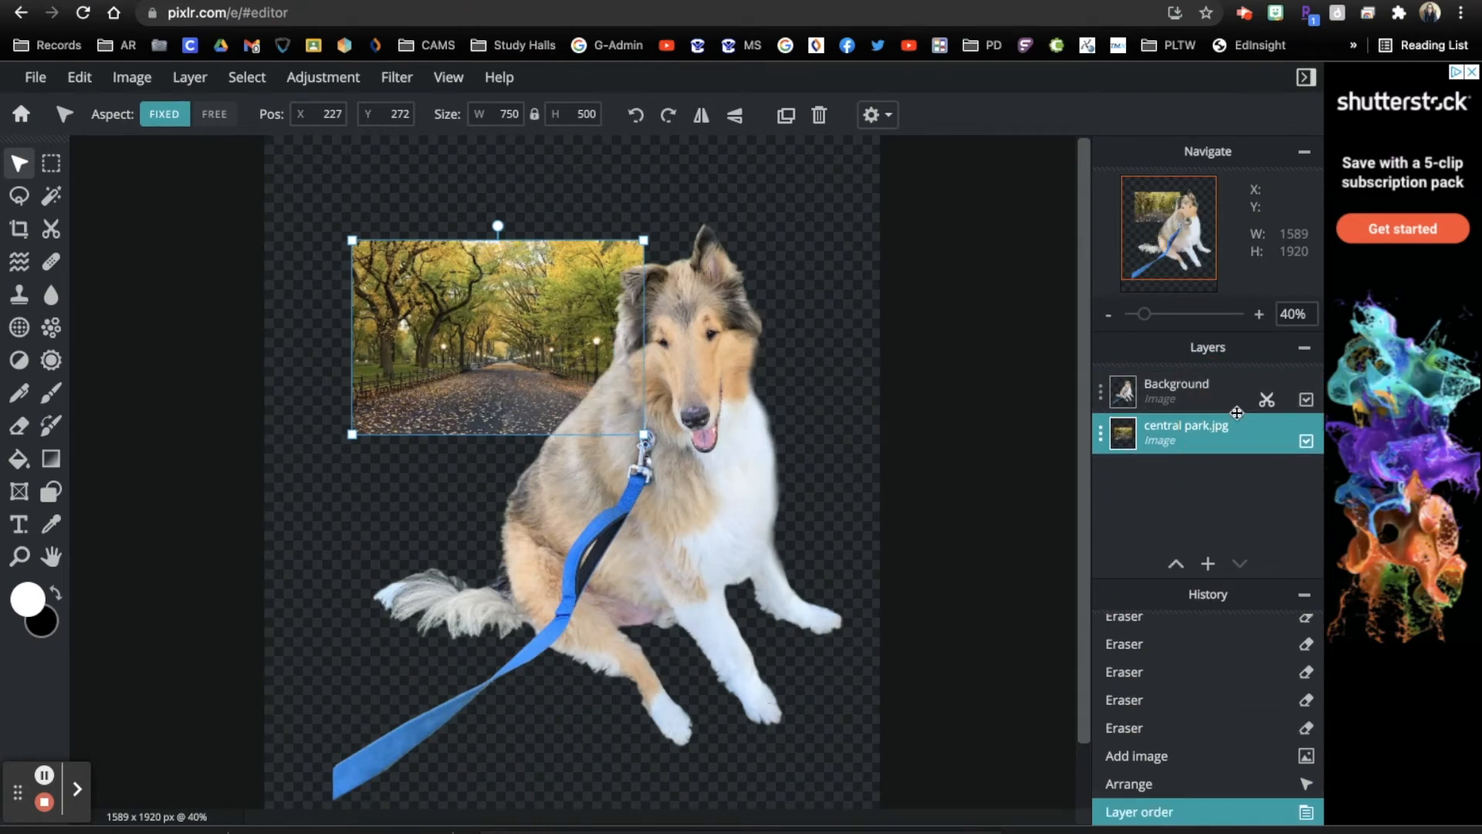
pyautogui.moveTo(573, 279); pyautogui.dragTo(549, 257)
pyautogui.moveTo(819, 206); pyautogui.dragTo(543, 511)
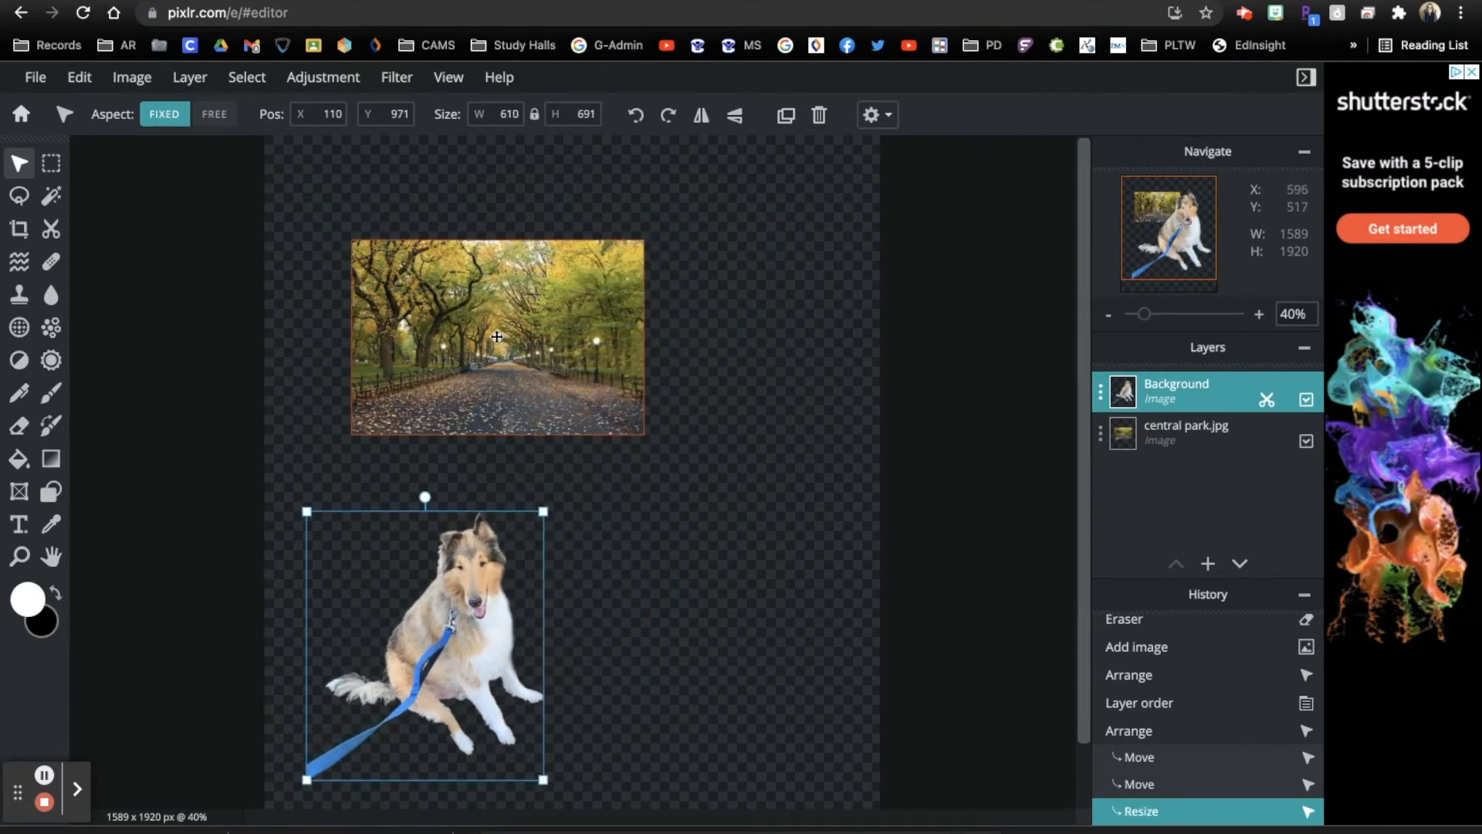
# Enlarge the park photo to the full canvas width, about 1589 × 1059 px, and move the dog onto its path
pyautogui.click(496, 336)
pyautogui.click(404, 314)
pyautogui.moveTo(404, 315); pyautogui.dragTo(322, 213)
pyautogui.moveTo(561, 336); pyautogui.dragTo(880, 536)
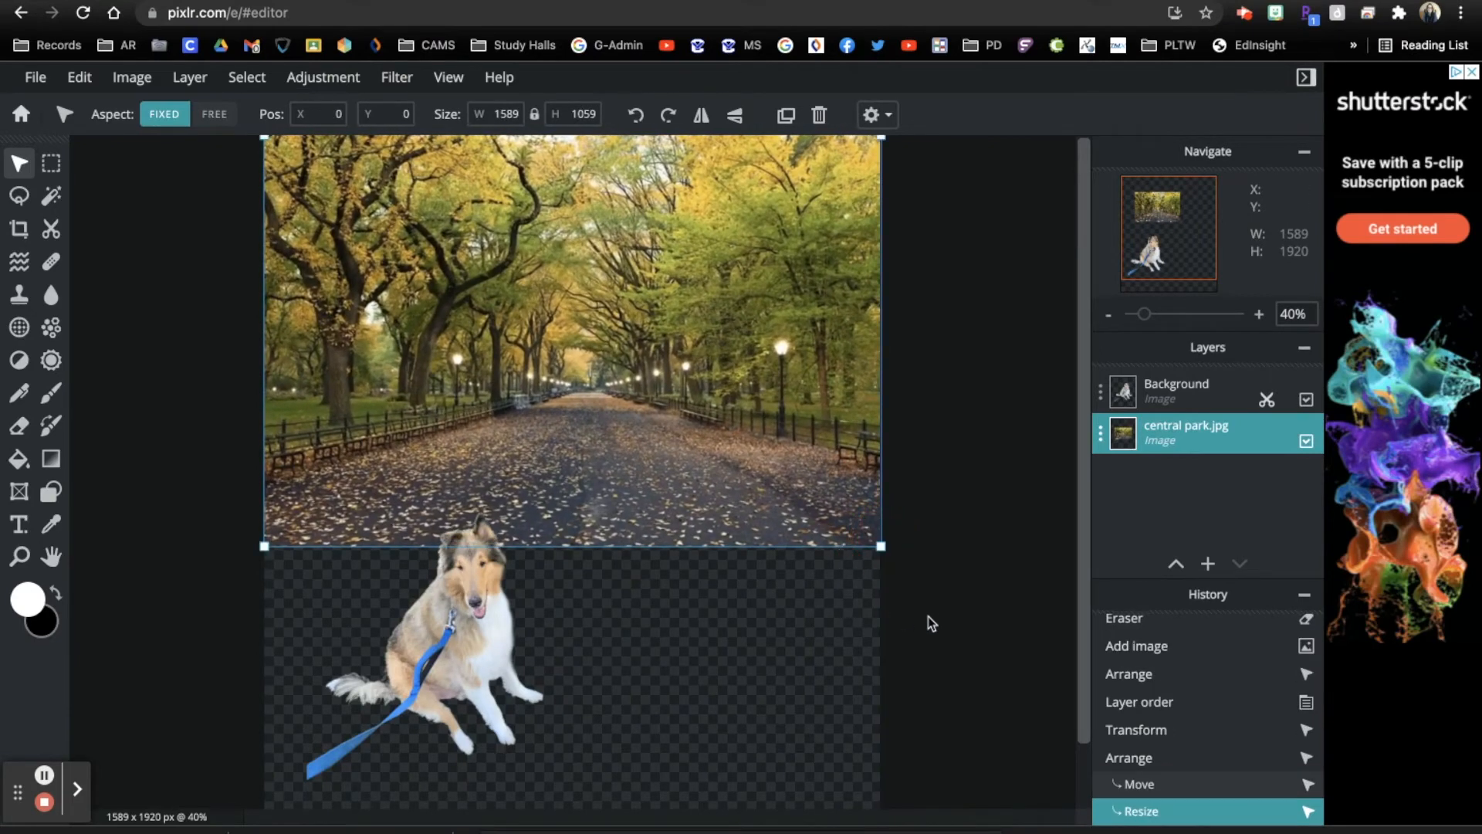
pyautogui.click(925, 621)
pyautogui.moveTo(451, 704); pyautogui.dragTo(688, 566)
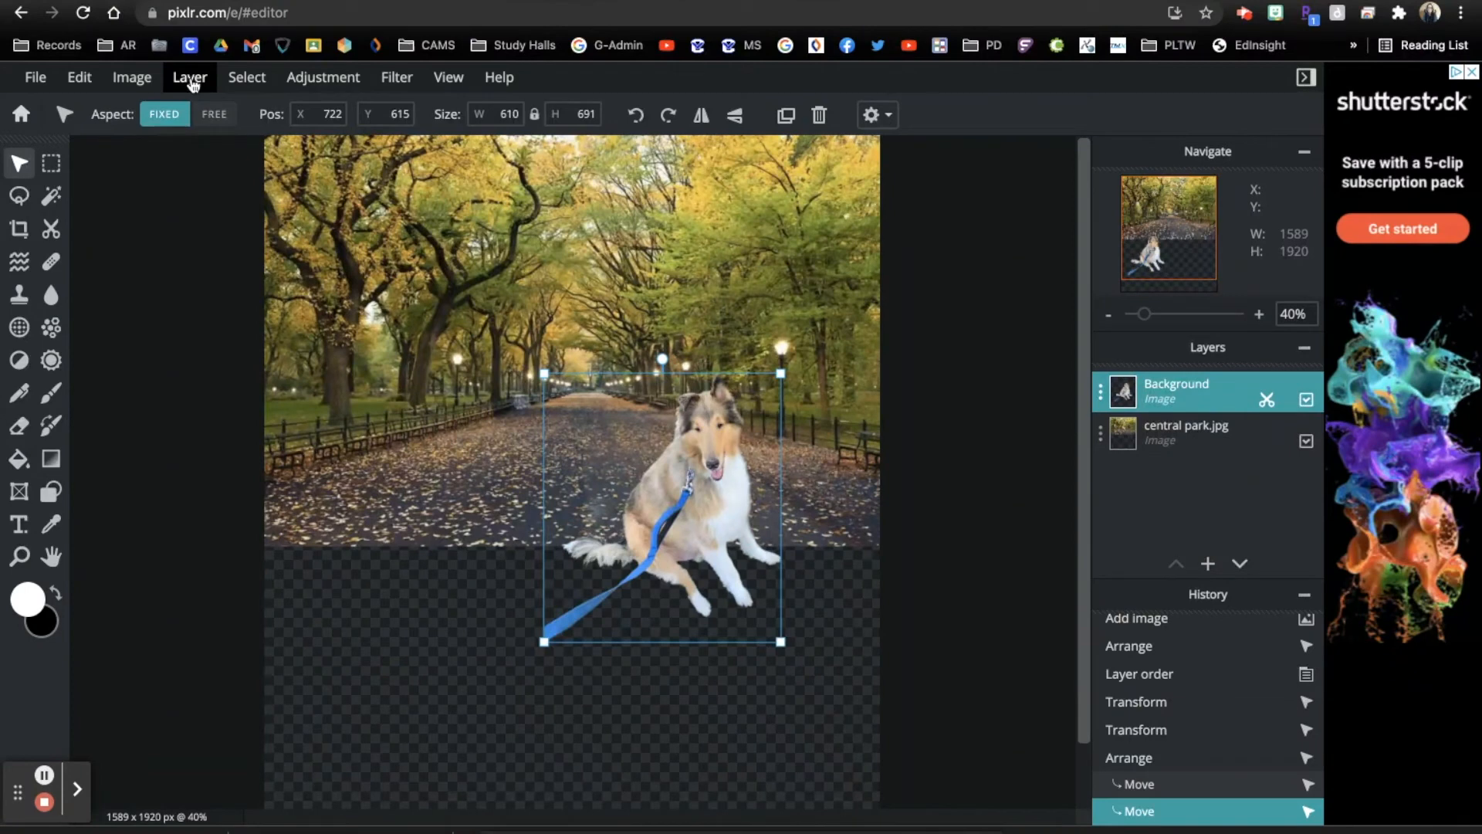
# Resize the canvas height to 1100 px, keeping the centre anchor point
pyautogui.click(139, 80)
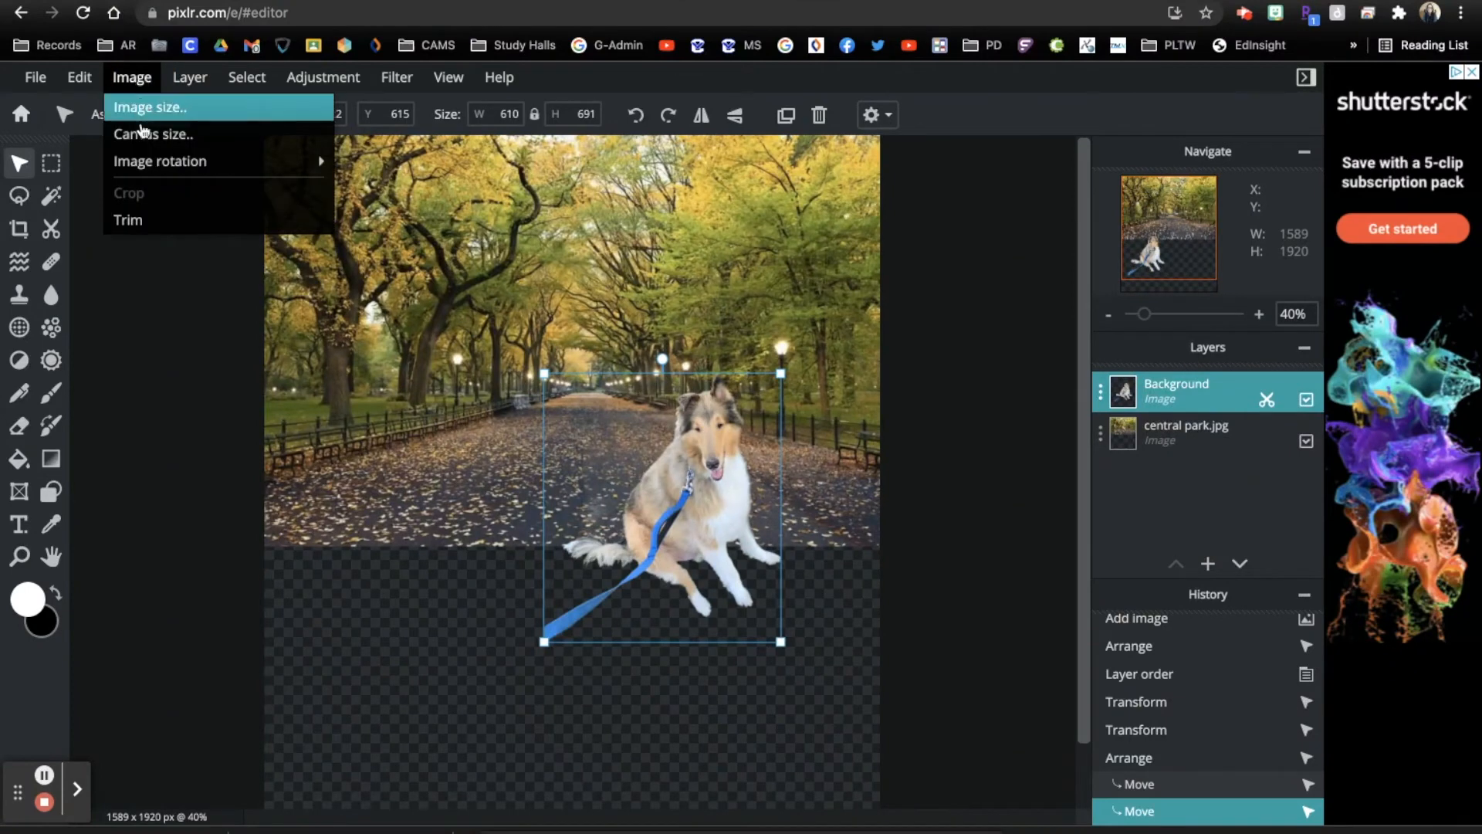
pyautogui.click(144, 136)
pyautogui.moveTo(768, 245); pyautogui.dragTo(378, 389)
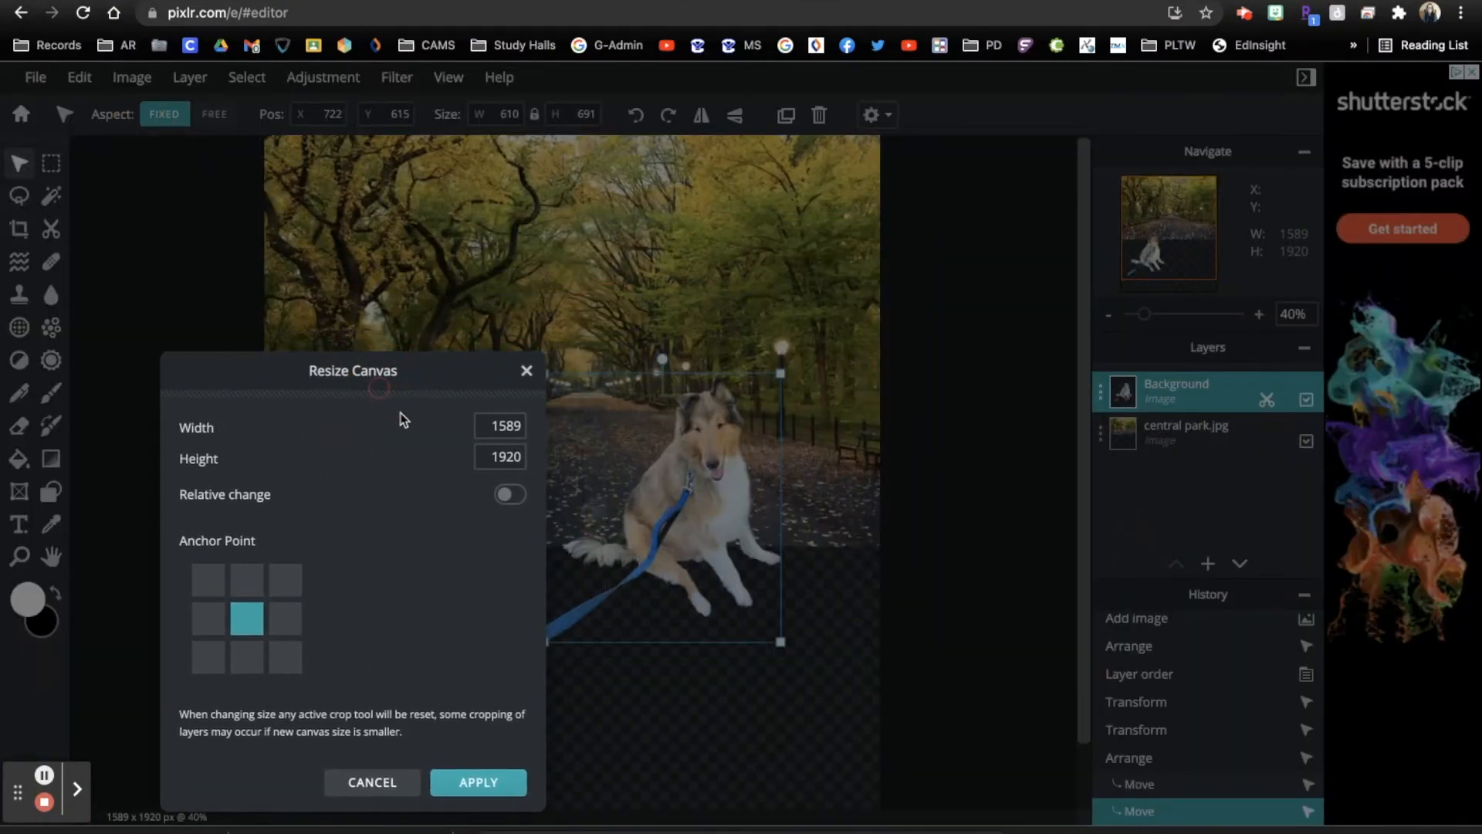
pyautogui.doubleClick(508, 457)
pyautogui.press('Return')
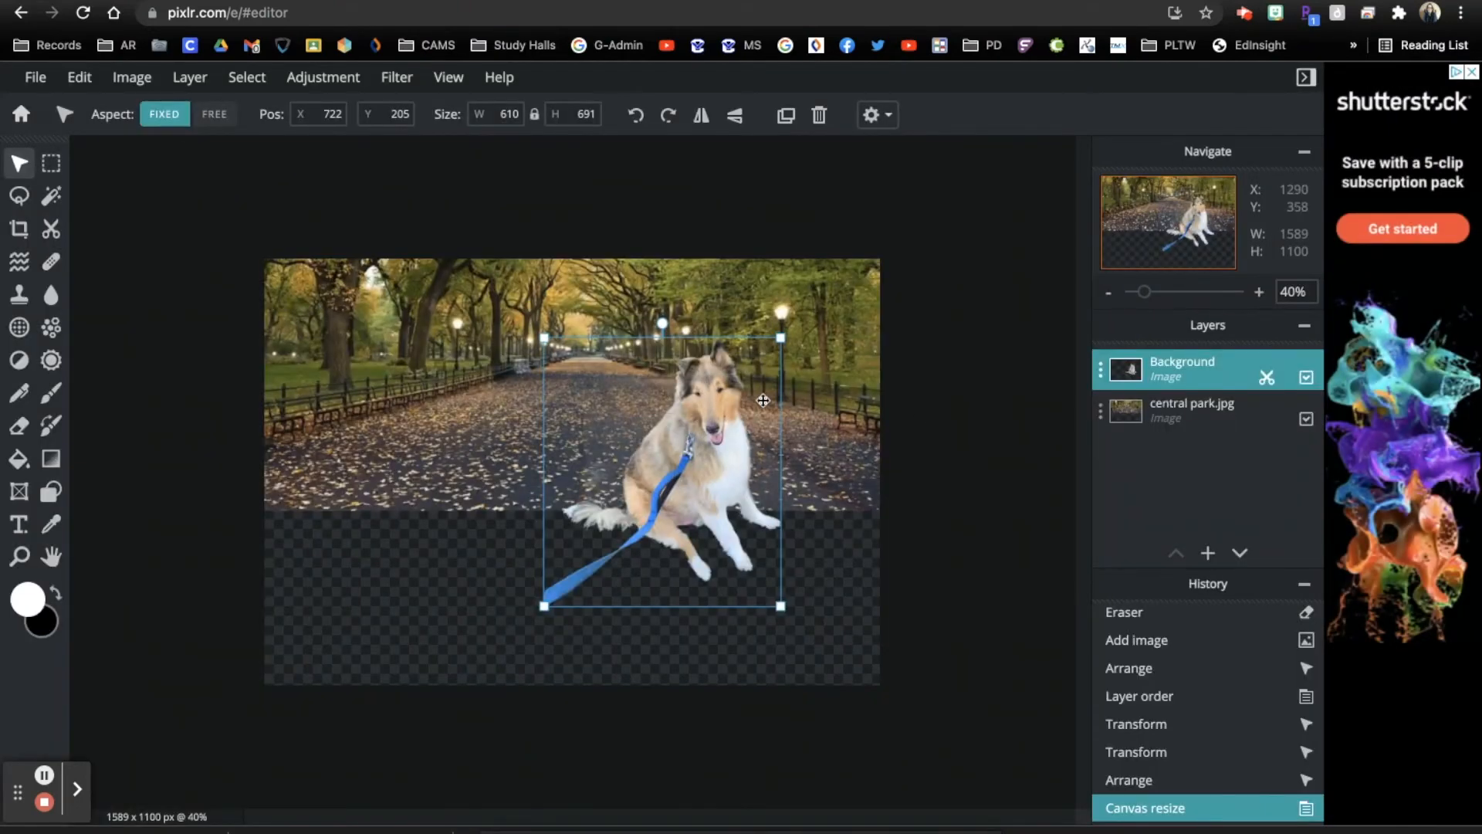
# Reposition the park photo and enlarge it to about 1659 × 1106 px so it covers the whole canvas
pyautogui.click(1181, 409)
pyautogui.moveTo(503, 294); pyautogui.dragTo(508, 469)
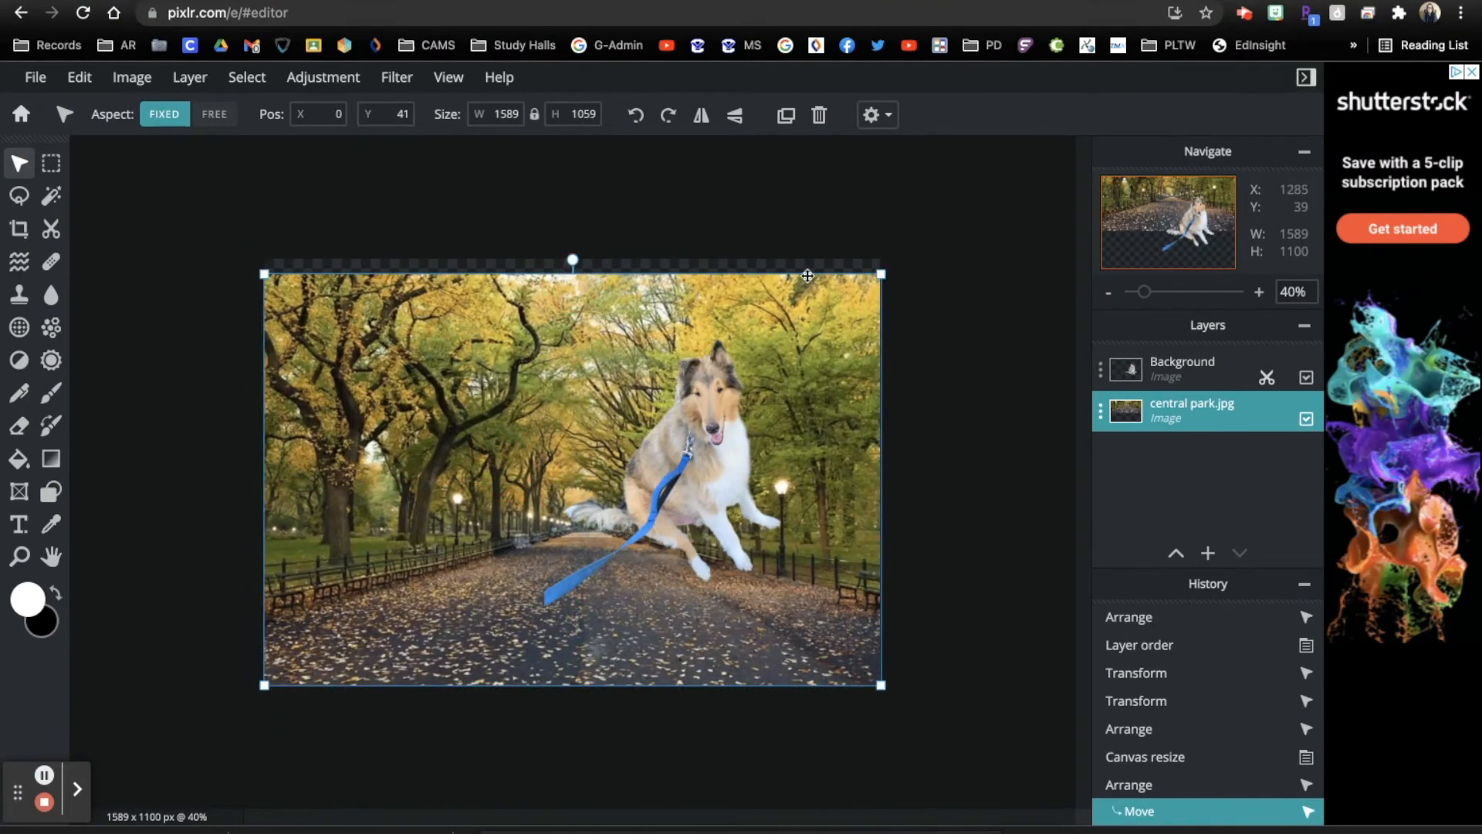
pyautogui.moveTo(888, 275); pyautogui.dragTo(909, 244)
pyautogui.moveTo(836, 384); pyautogui.dragTo(821, 385)
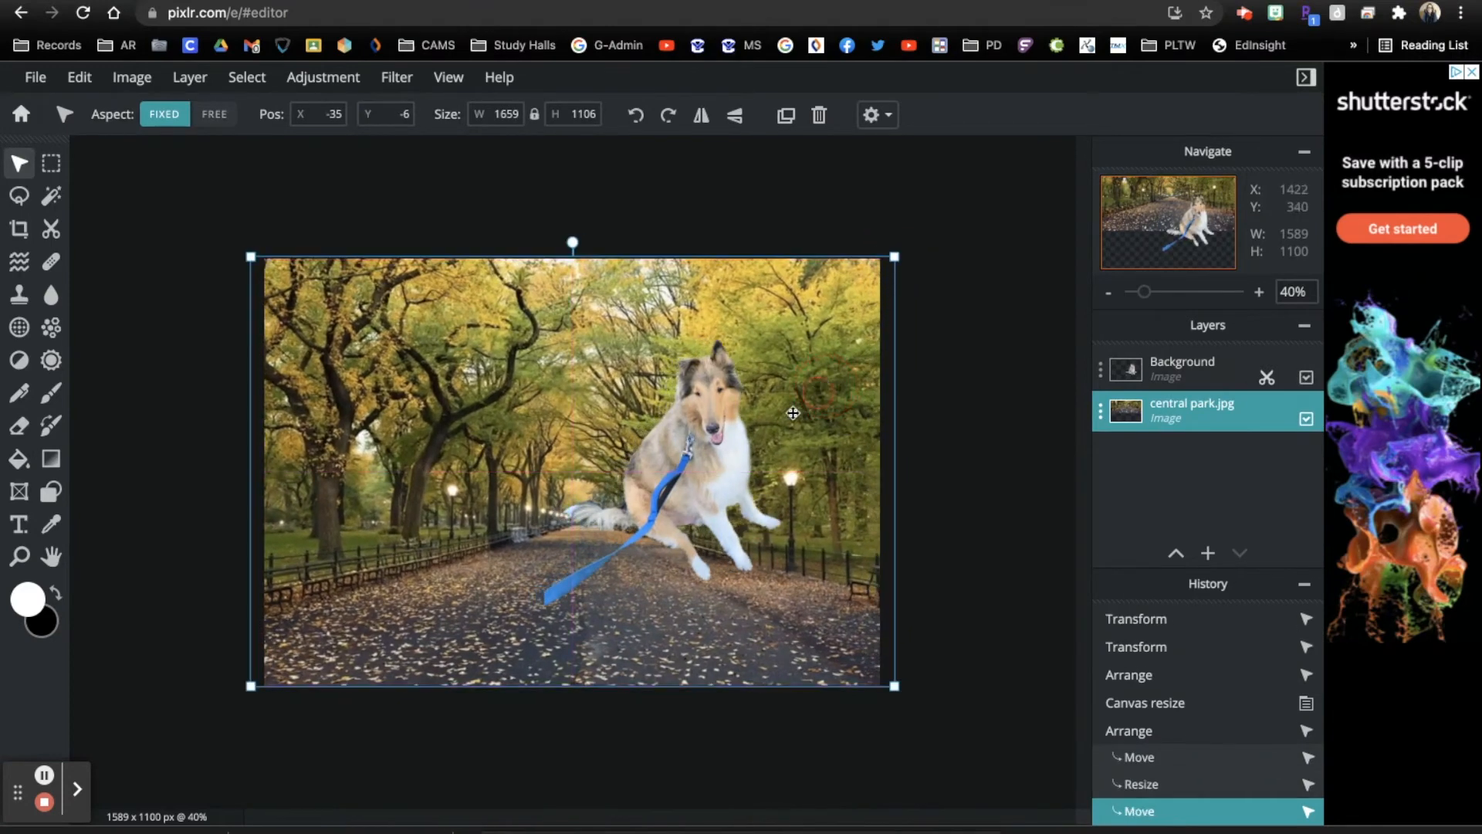
# Rename the dog's layer from Background to Pepper
pyautogui.click(1174, 372)
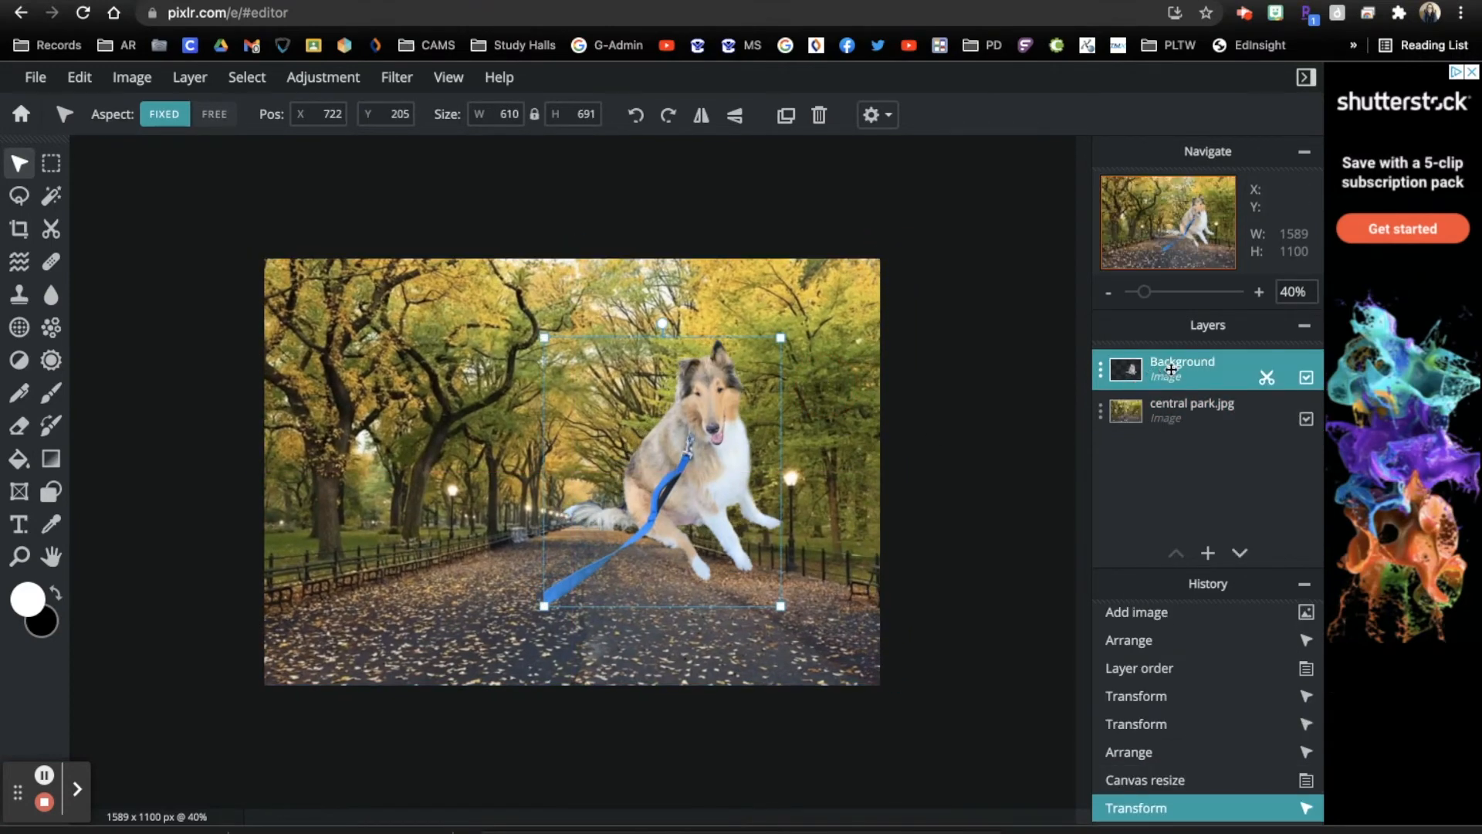
pyautogui.click(1191, 360)
pyautogui.click(929, 390)
pyautogui.doubleClick(929, 390)
pyautogui.write('Peppe')
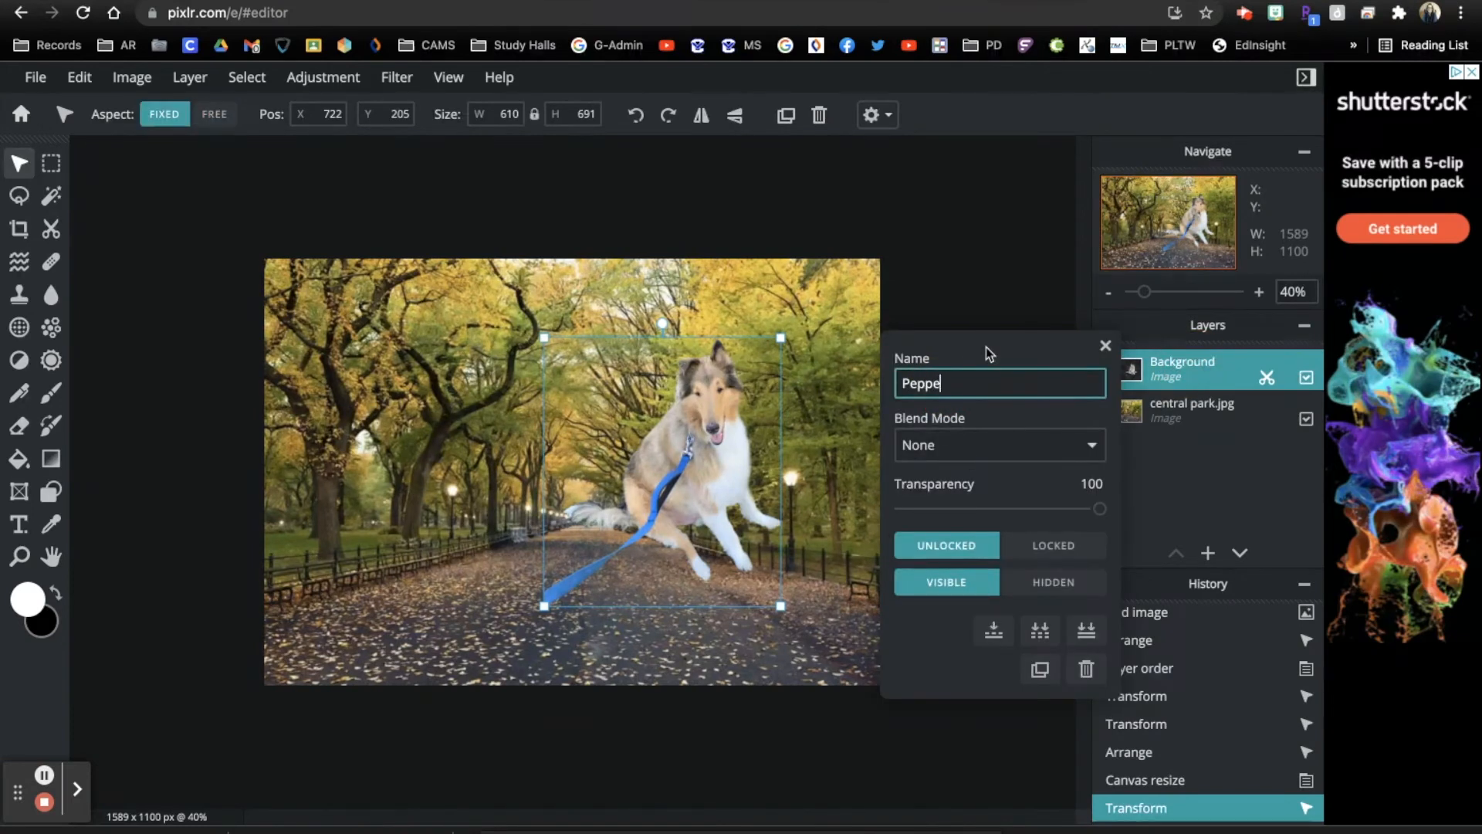
pyautogui.write('r')
pyautogui.press('Return')
# Shrink the dog to about 359 × 407 px and seat it on the path at the photo's lower edge, cropping the leash's end
pyautogui.moveTo(699, 432); pyautogui.dragTo(587, 550)
pyautogui.moveTo(669, 456); pyautogui.dragTo(571, 569)
pyautogui.moveTo(528, 620); pyautogui.dragTo(561, 643)
pyautogui.click(915, 618)
pyautogui.click(921, 580)
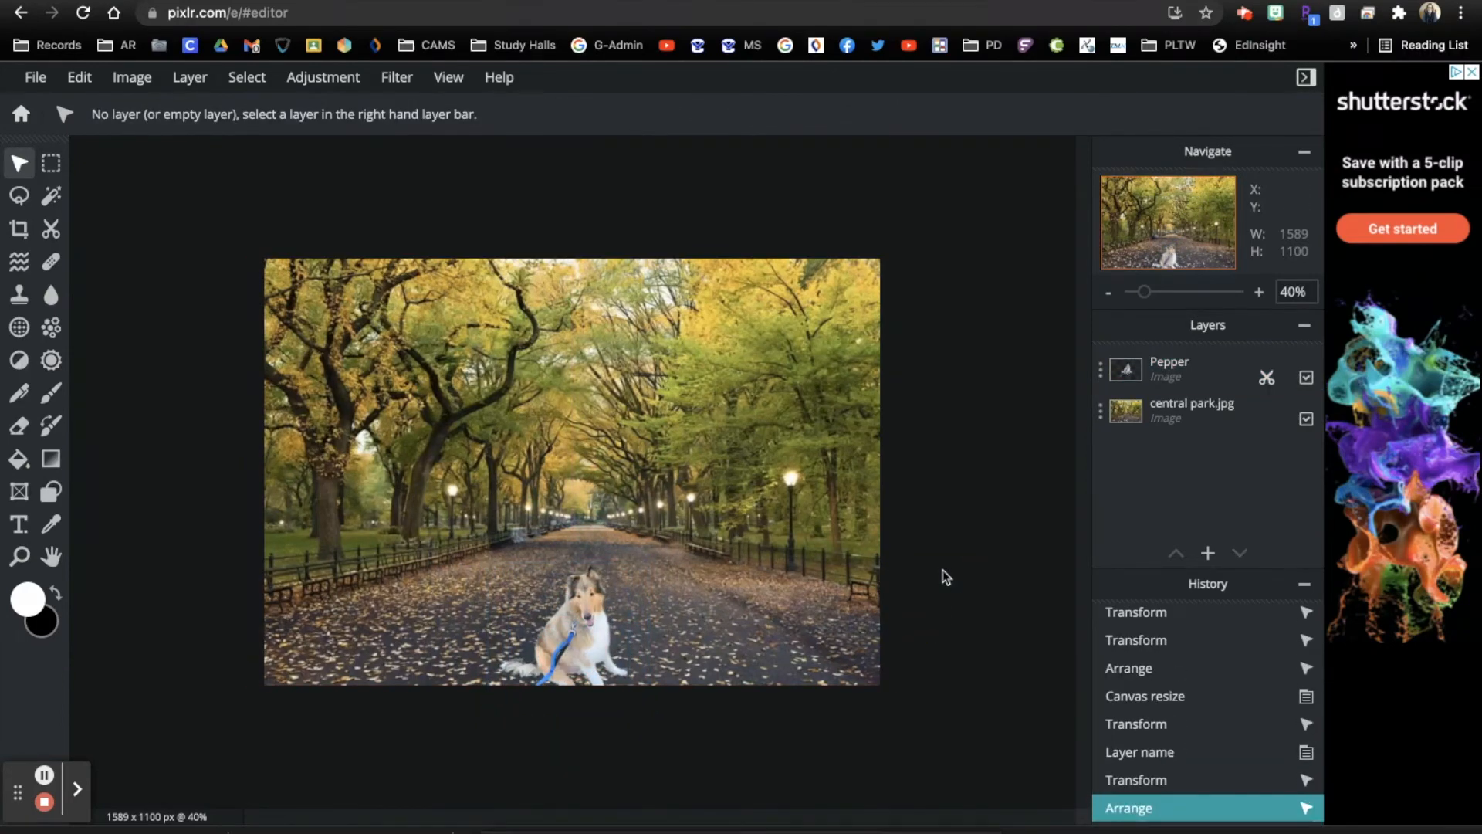
# Examine the dog's size and placement on the path at several zoom levels
pyautogui.scroll(5, 603, 575)
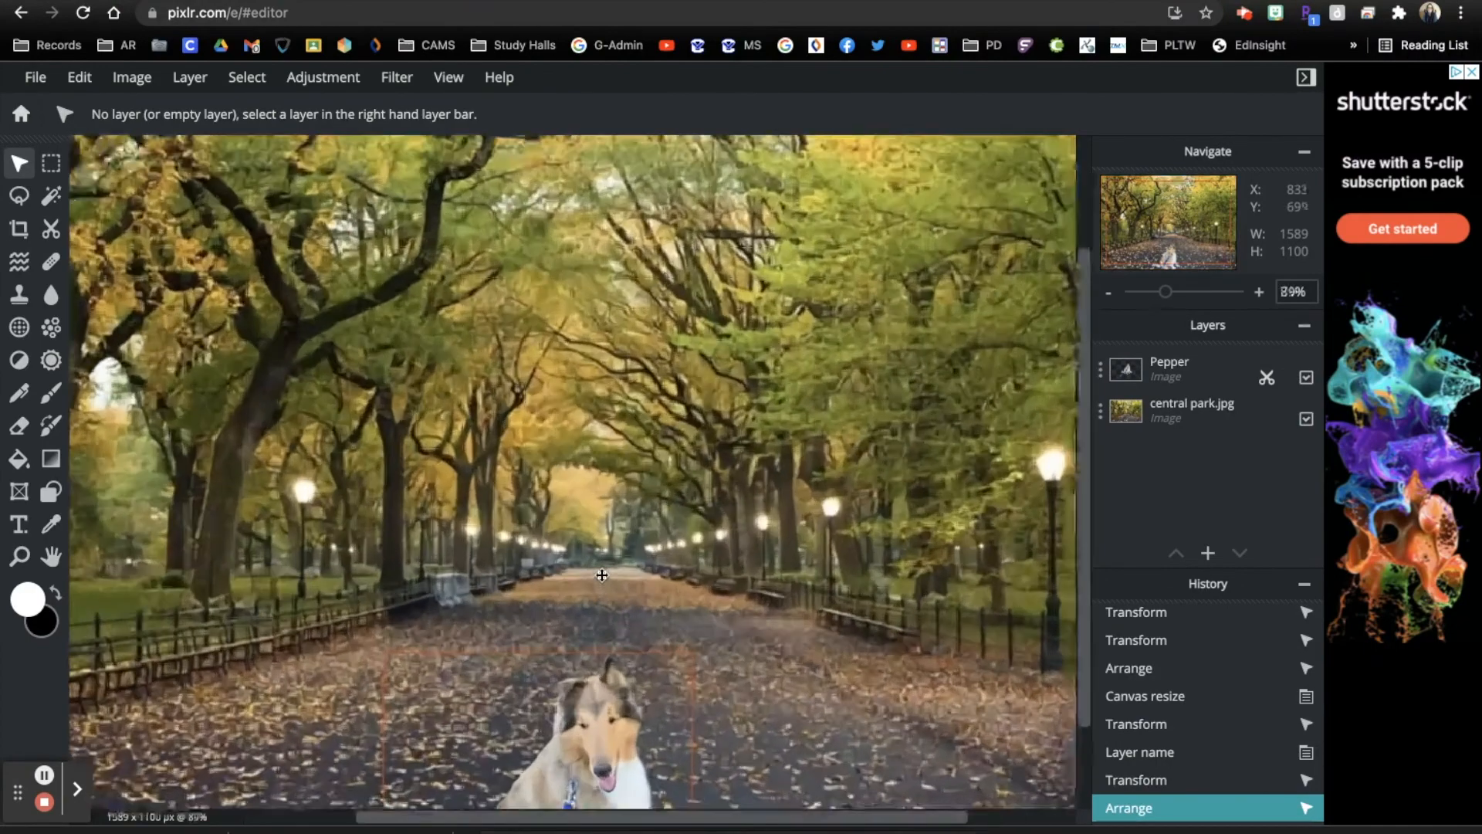
pyautogui.scroll(-2, 603, 576)
pyautogui.click(602, 575)
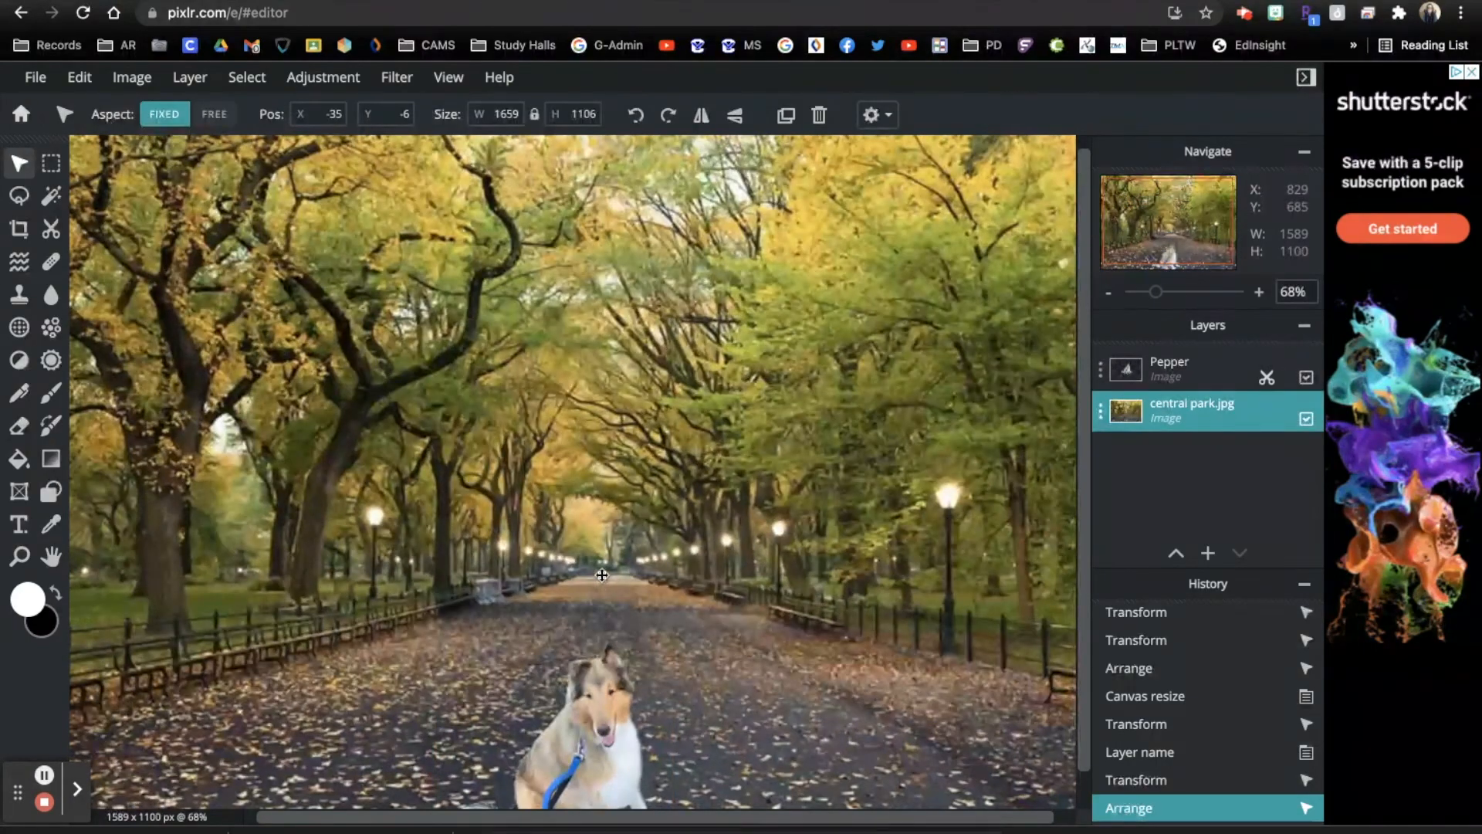
pyautogui.scroll(-1, 602, 575)
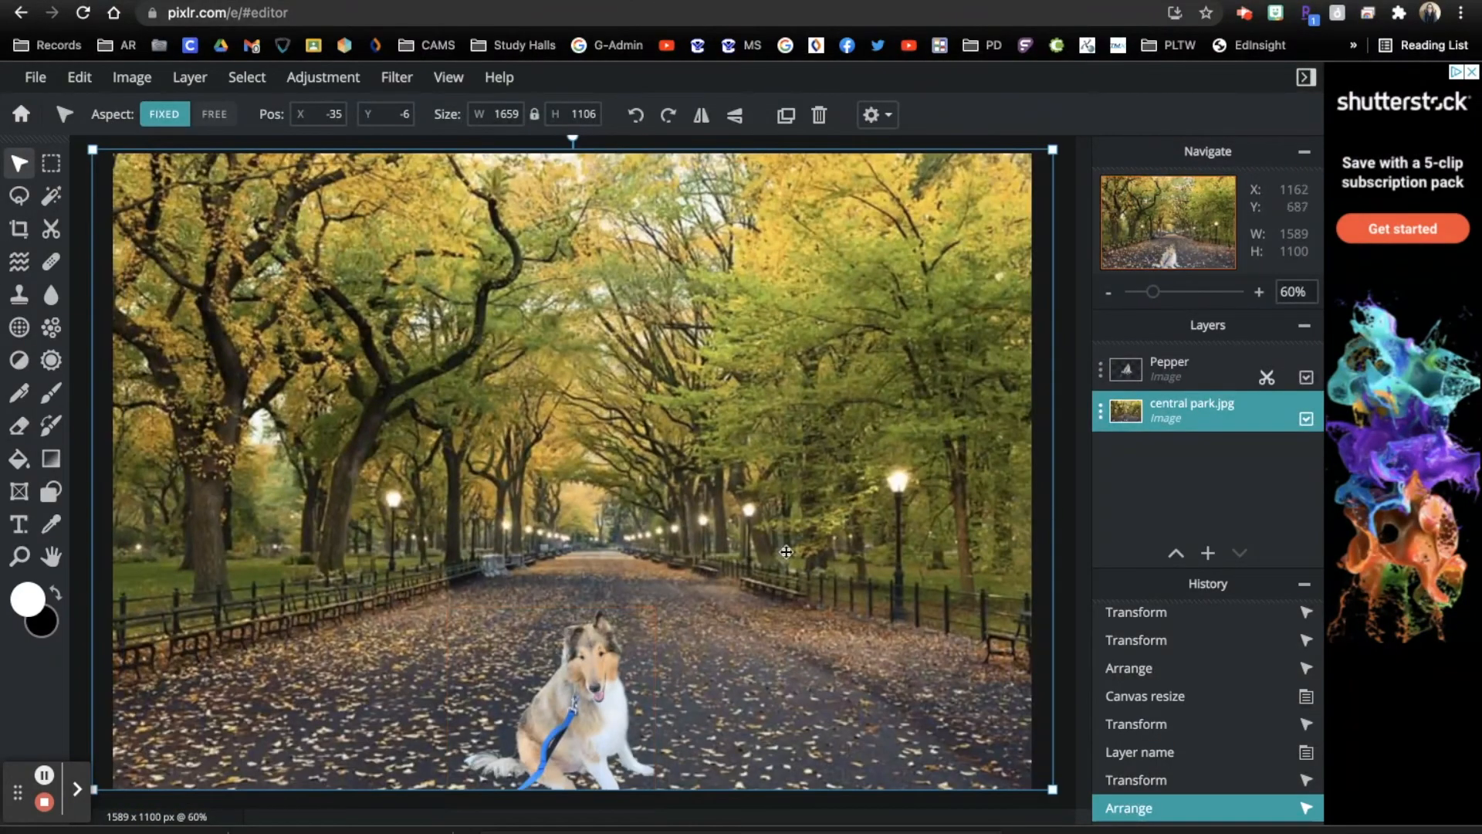
pyautogui.scroll(-2, 786, 551)
pyautogui.scroll(4, 617, 575)
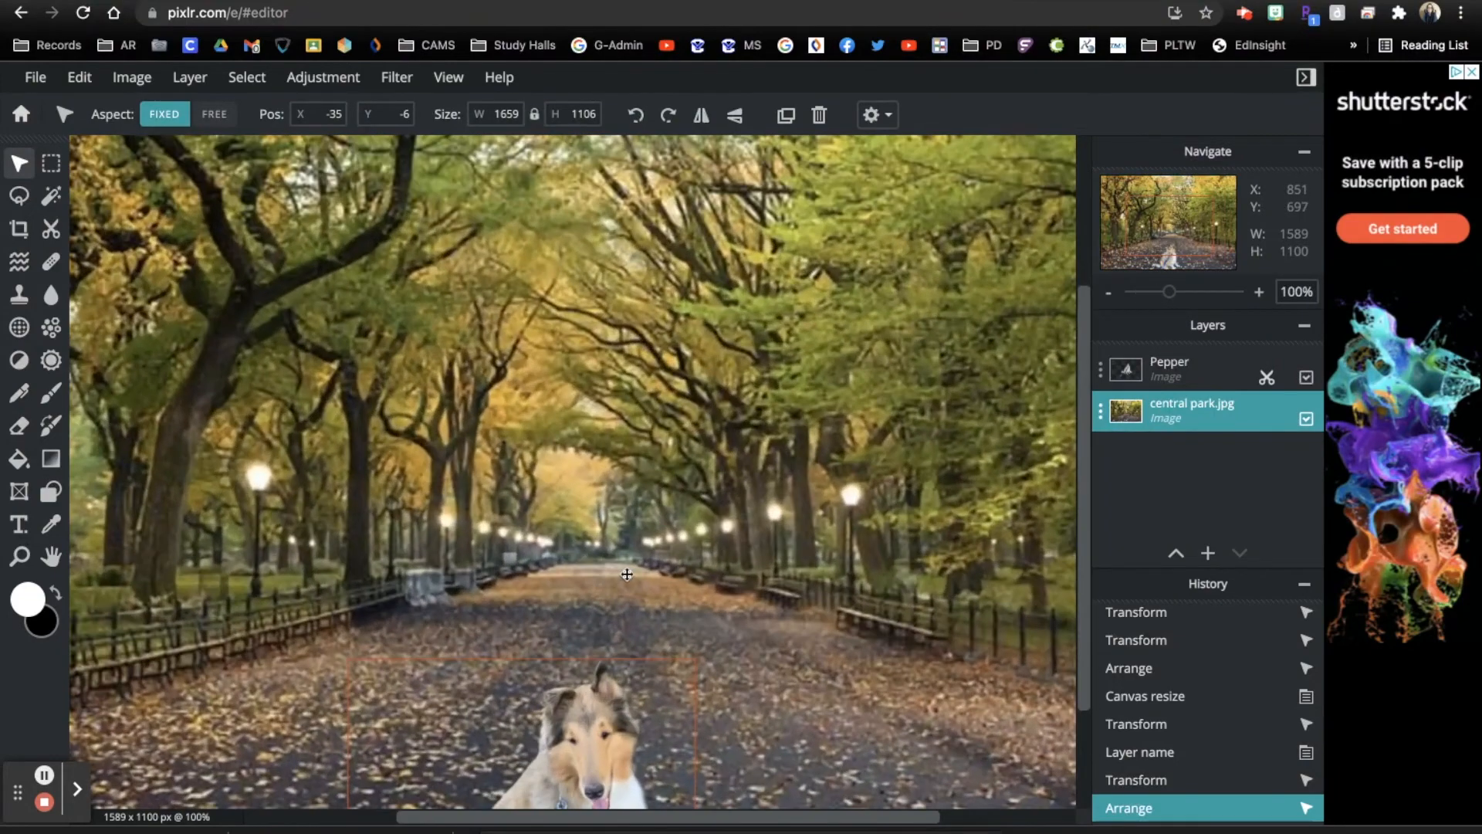
pyautogui.scroll(-3, 773, 567)
pyautogui.click(1011, 531)
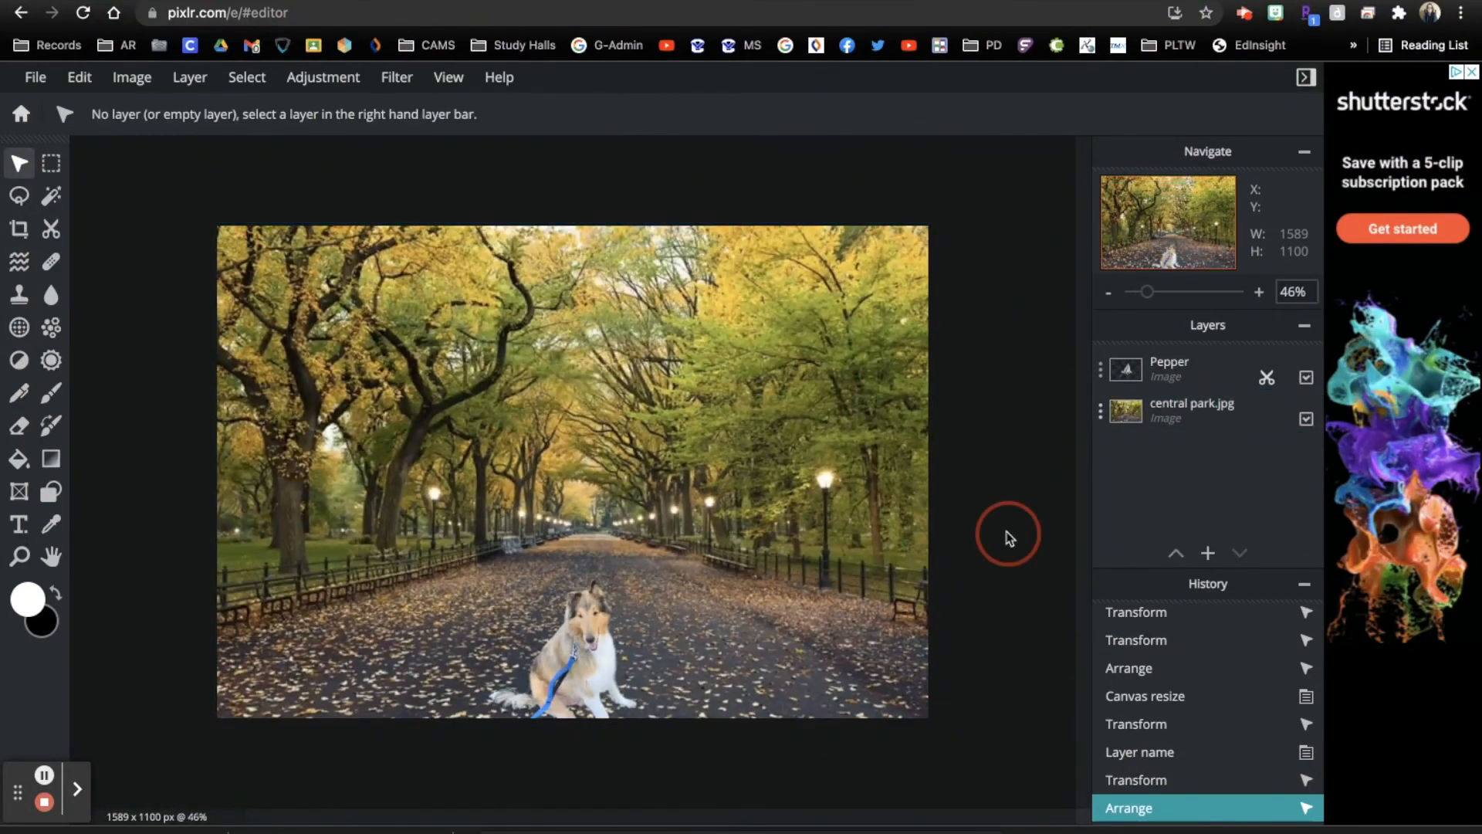
pyautogui.click(592, 671)
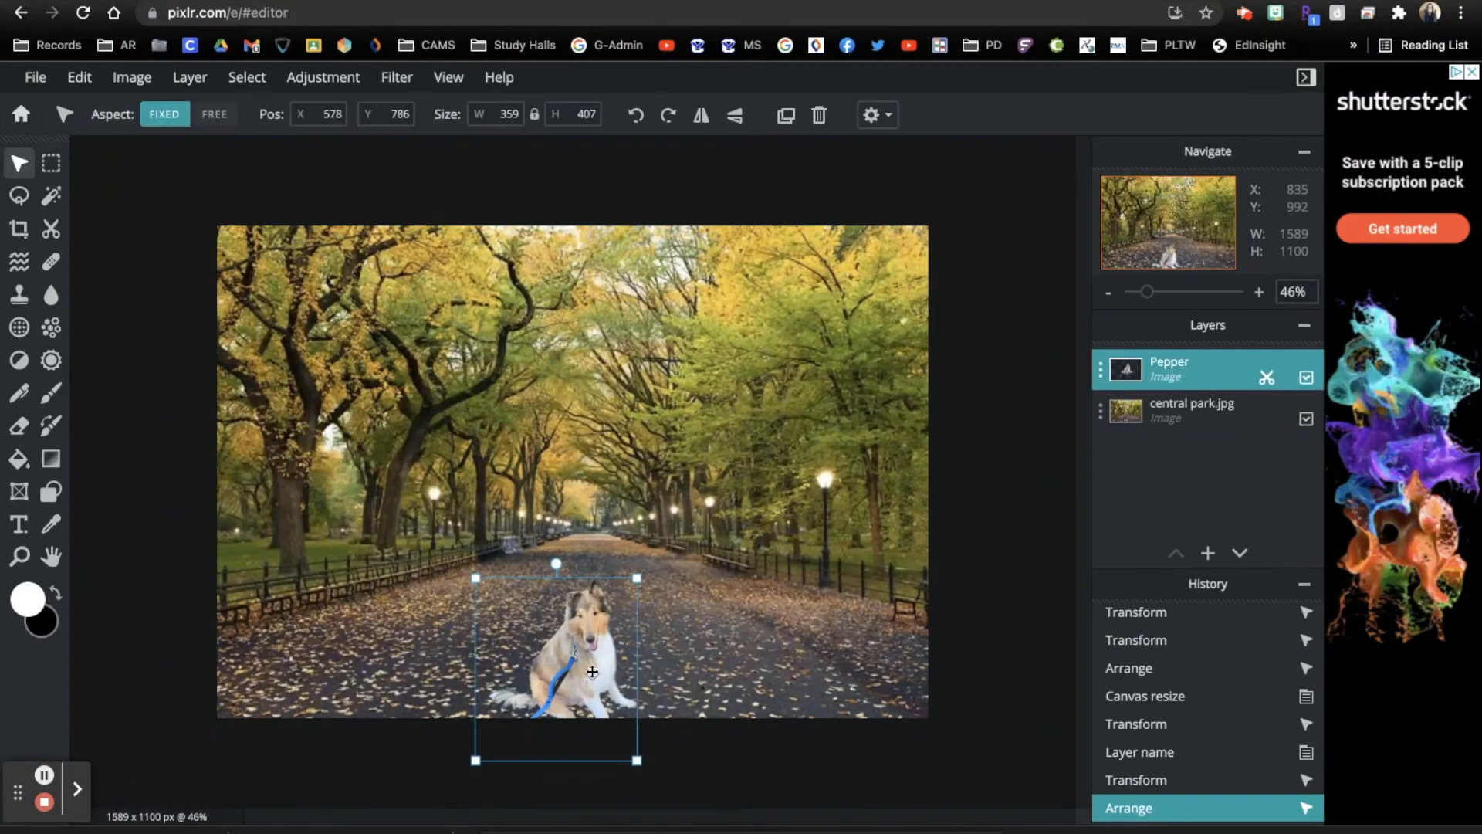
pyautogui.scroll(-2, 587, 677)
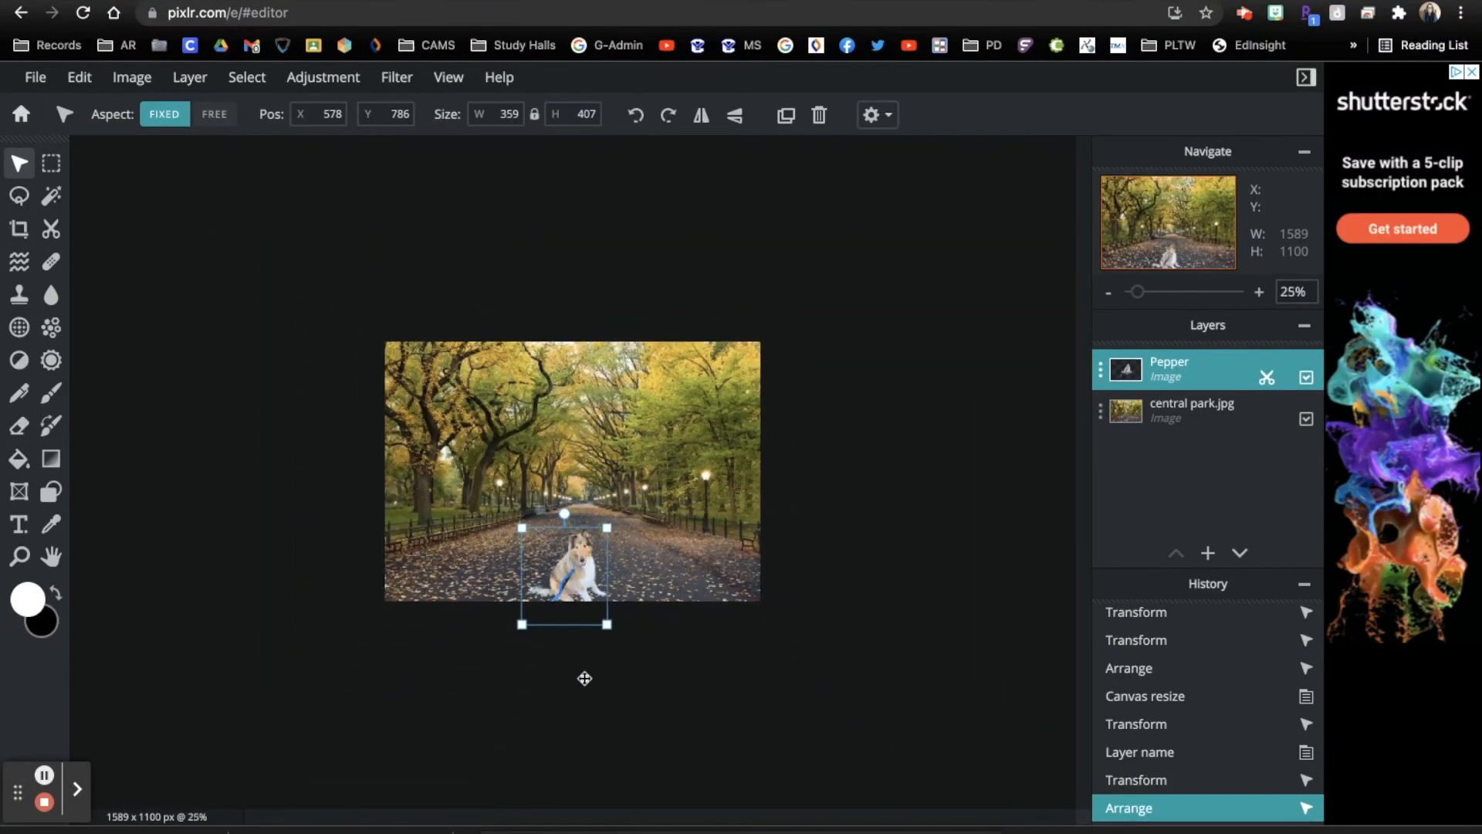
pyautogui.scroll(4, 630, 549)
pyautogui.scroll(-2, 629, 549)
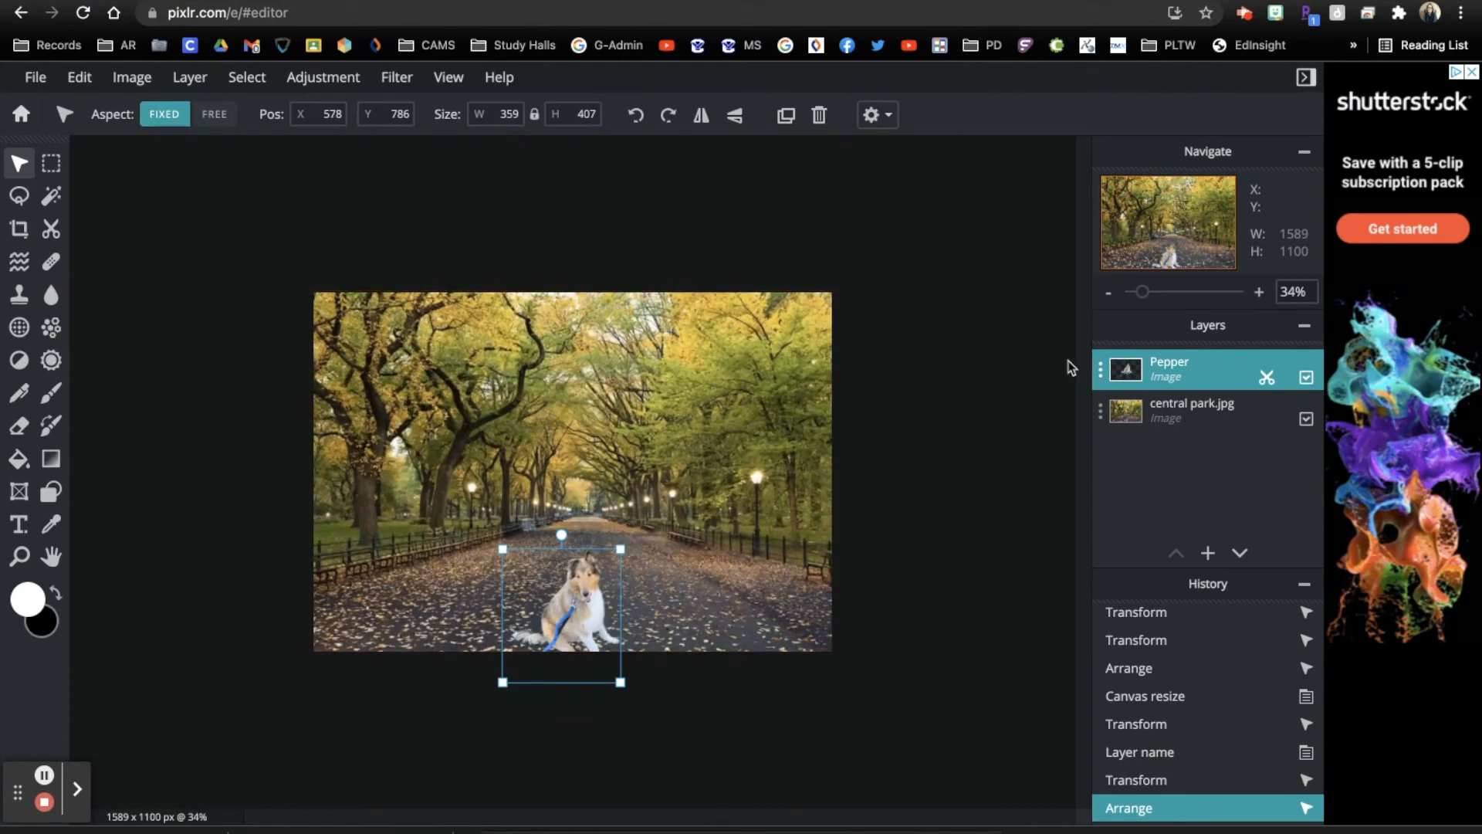
# Apply a Temperature & tint adjustment to the Pepper layer, with slightly warmer temperature and a tint shifted toward magenta
pyautogui.click(289, 82)
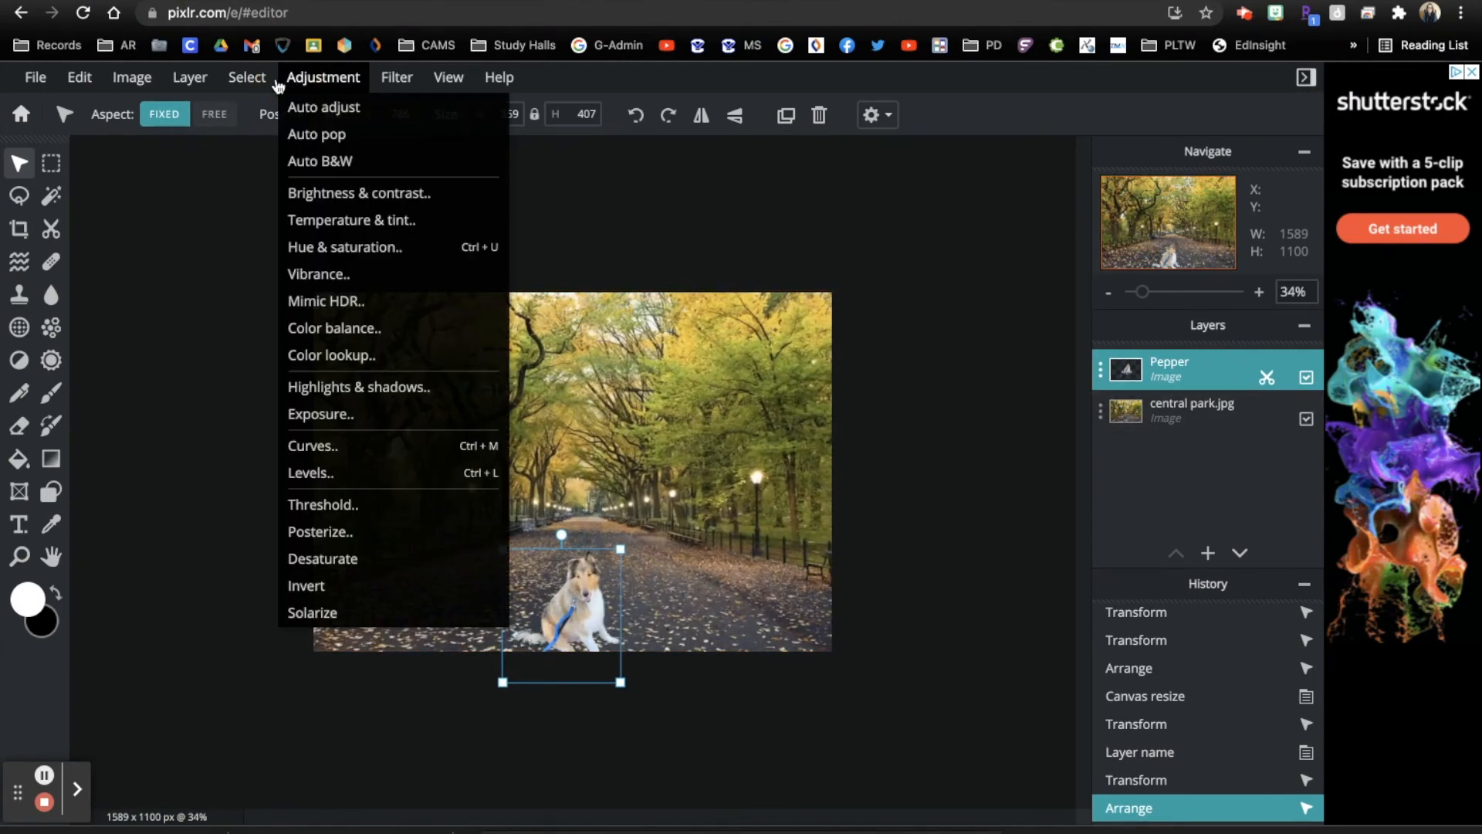
pyautogui.click(364, 223)
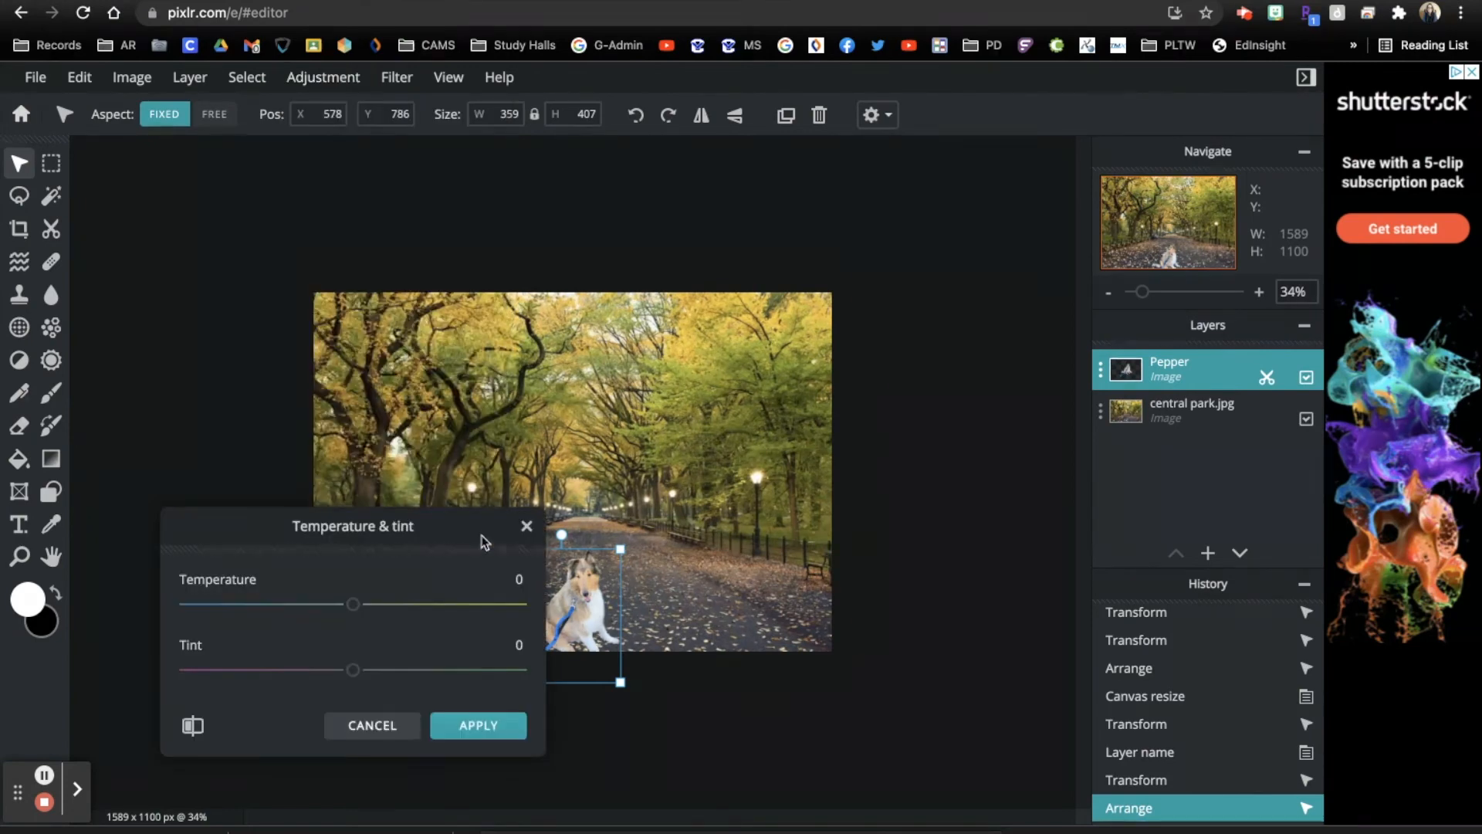
pyautogui.moveTo(384, 535); pyautogui.dragTo(340, 558)
pyautogui.moveTo(312, 691); pyautogui.dragTo(253, 692)
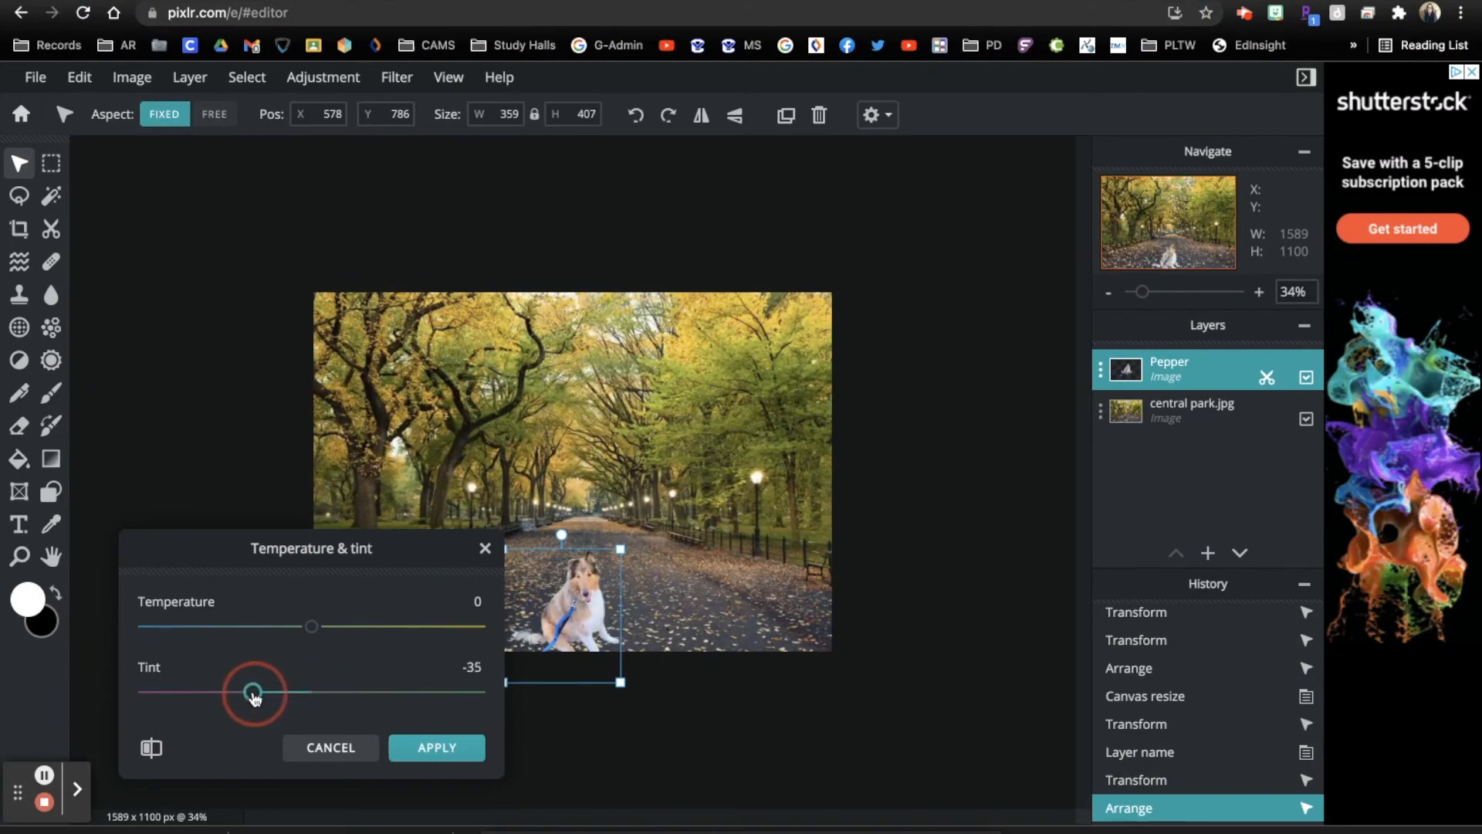
pyautogui.moveTo(312, 626)
pyautogui.mouseDown()
pyautogui.moveTo(341, 627)
pyautogui.moveTo(138, 641)
pyautogui.moveTo(351, 624)
pyautogui.moveTo(323, 627)
pyautogui.mouseUp()
pyautogui.moveTo(252, 692)
pyautogui.mouseDown()
pyautogui.moveTo(232, 695)
pyautogui.moveTo(264, 698)
pyautogui.mouseUp()
pyautogui.click(437, 747)
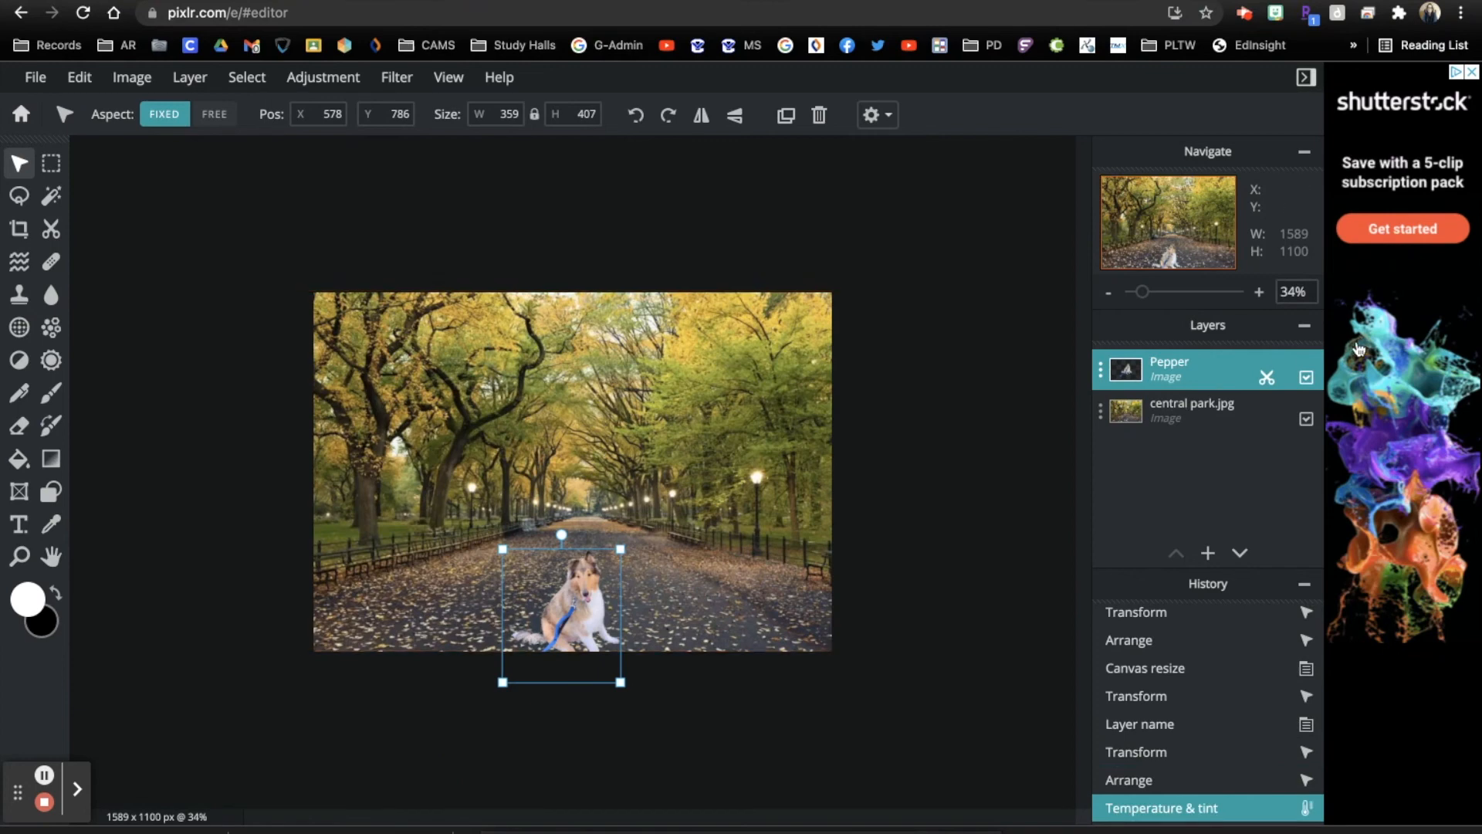
# Apply a Temperature & tint adjustment with tint -18 to the central park.jpg layer
pyautogui.click(1197, 417)
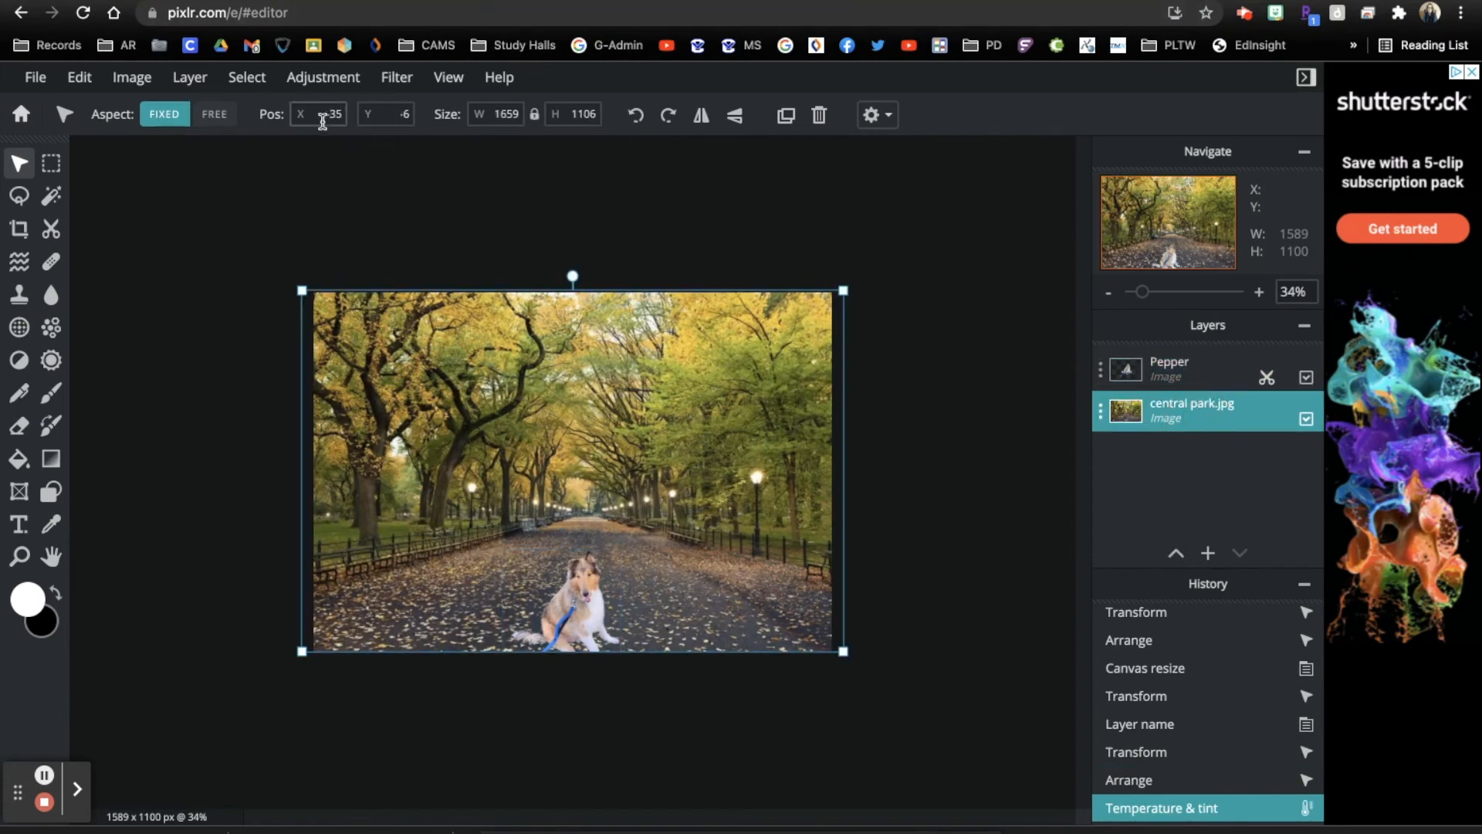
pyautogui.click(316, 78)
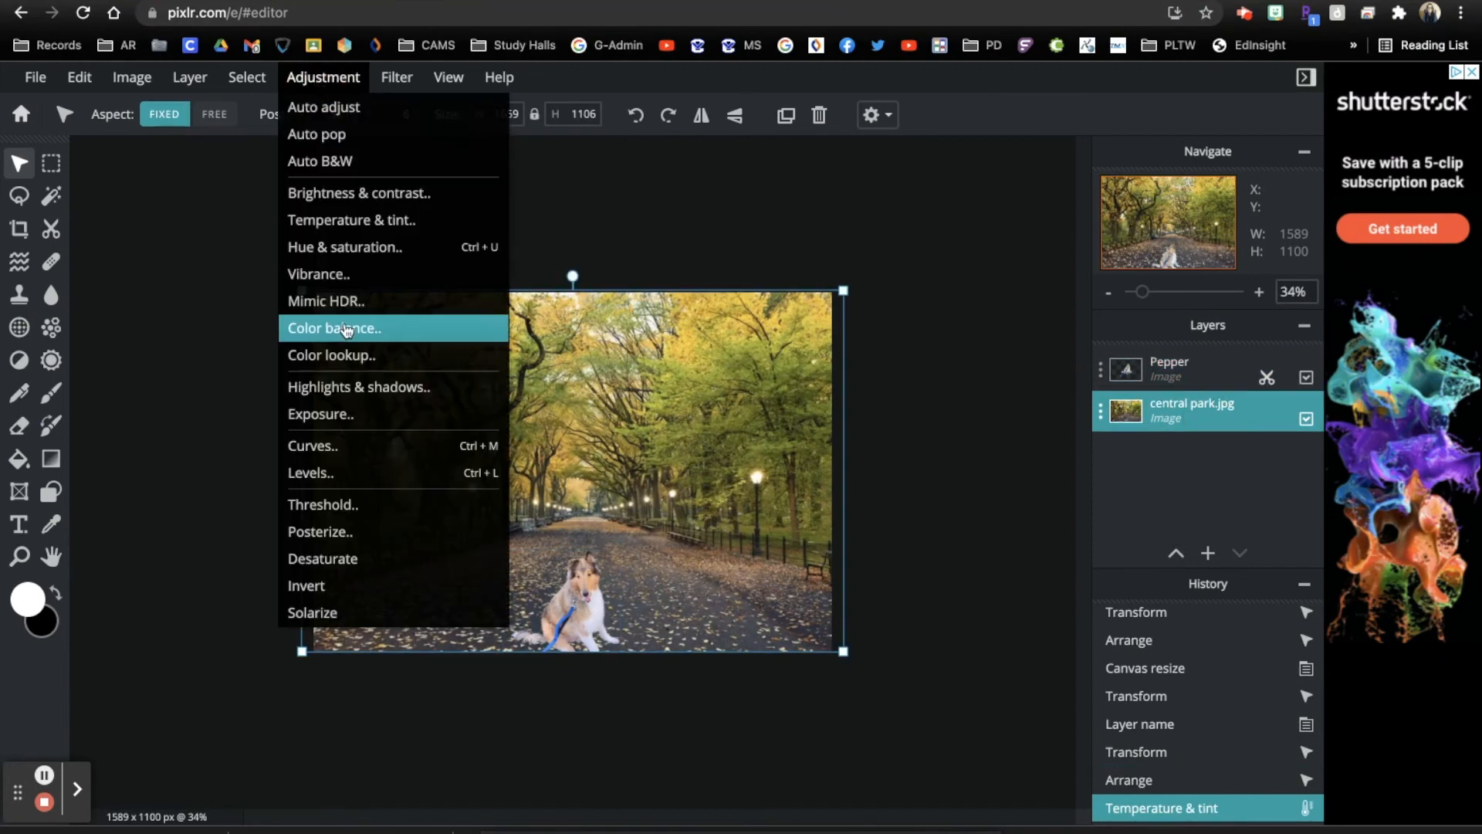
pyautogui.click(352, 220)
pyautogui.moveTo(312, 743); pyautogui.dragTo(297, 753)
pyautogui.click(436, 797)
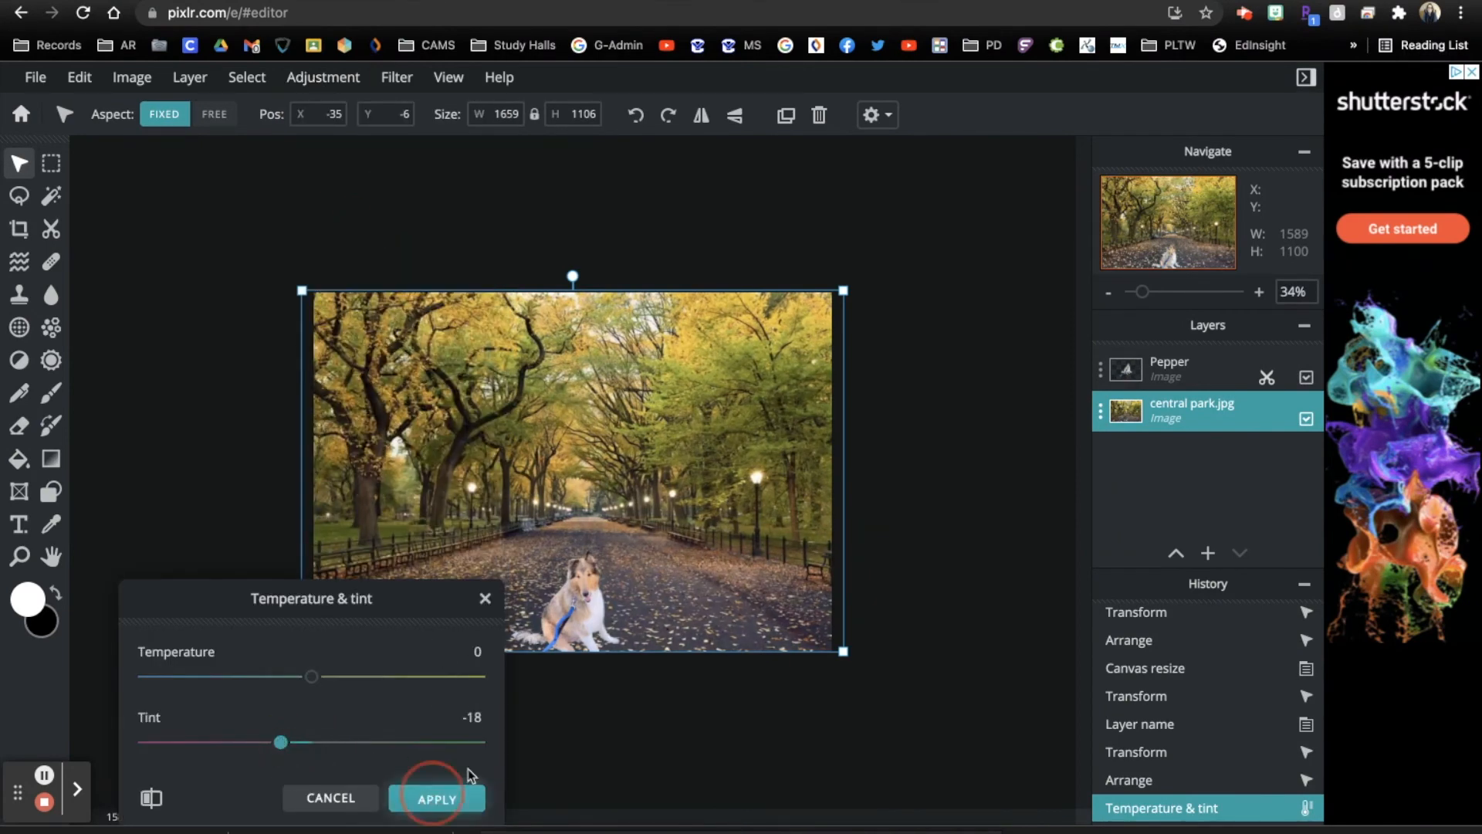
pyautogui.click(880, 408)
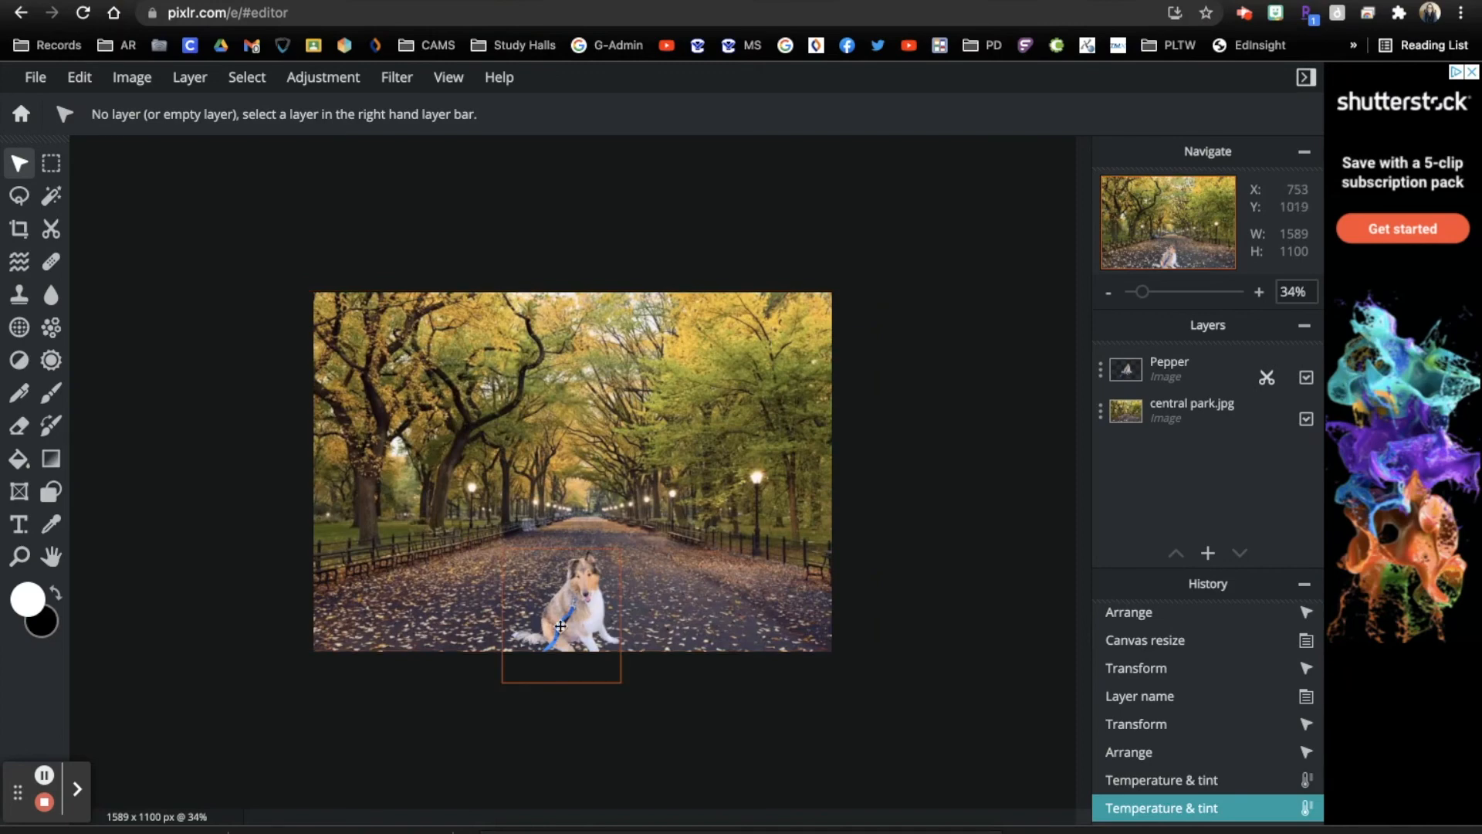
# Download the composition as Pepper.png and preview the saved file in the Downloads folder
pyautogui.click(37, 80)
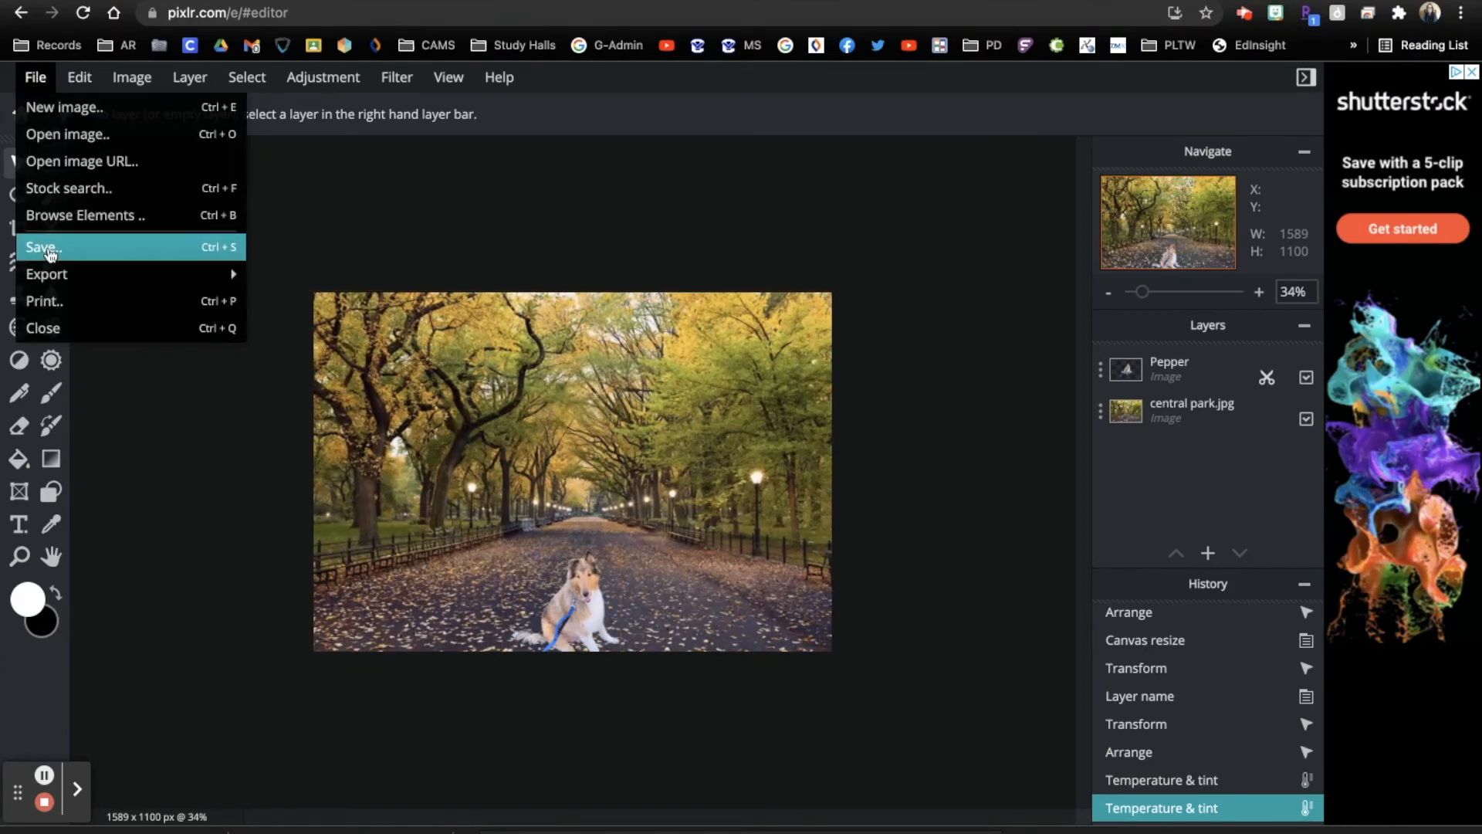
pyautogui.moveTo(64, 269)
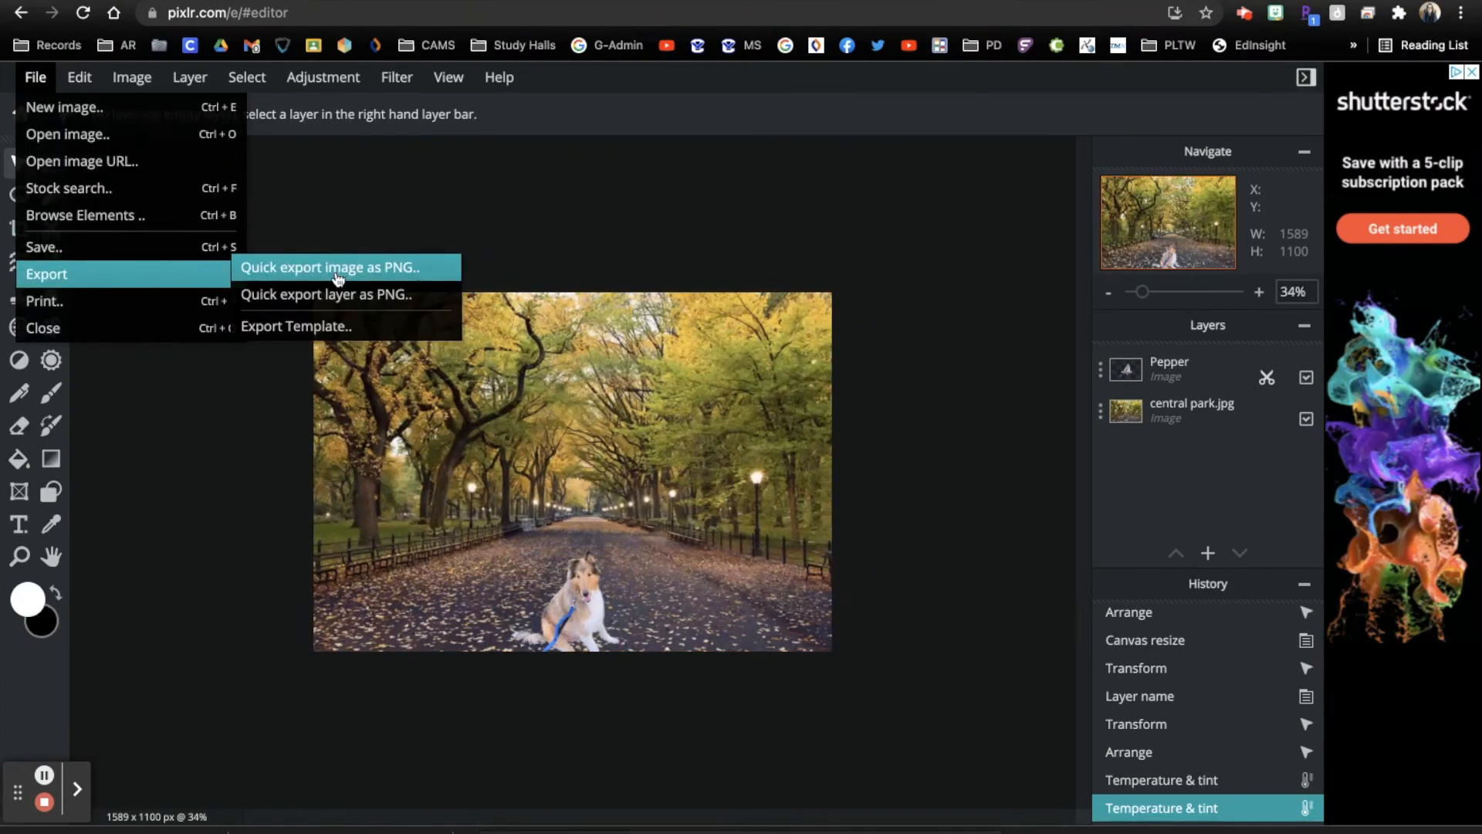
pyautogui.click(134, 247)
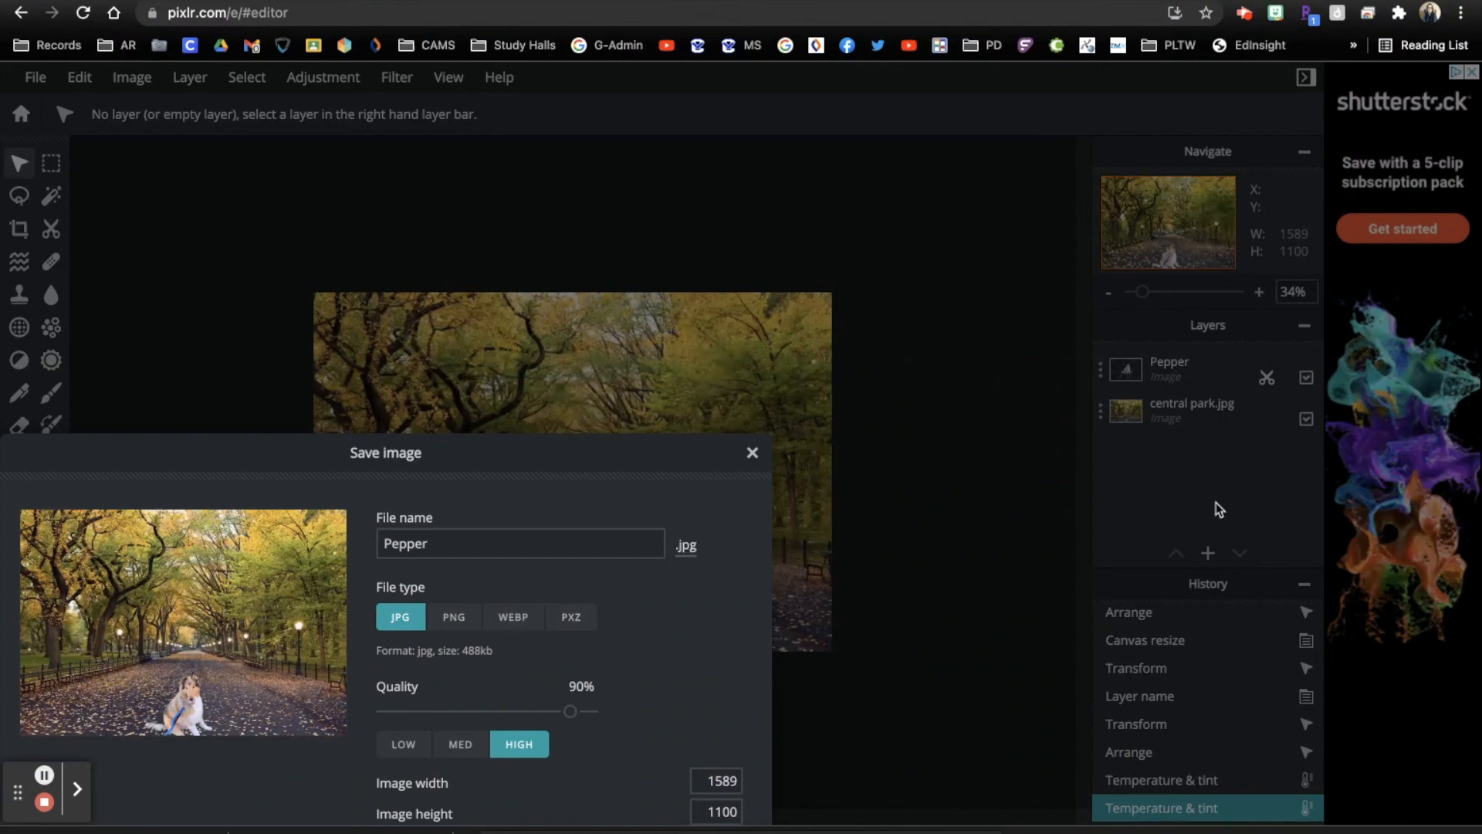
pyautogui.click(460, 625)
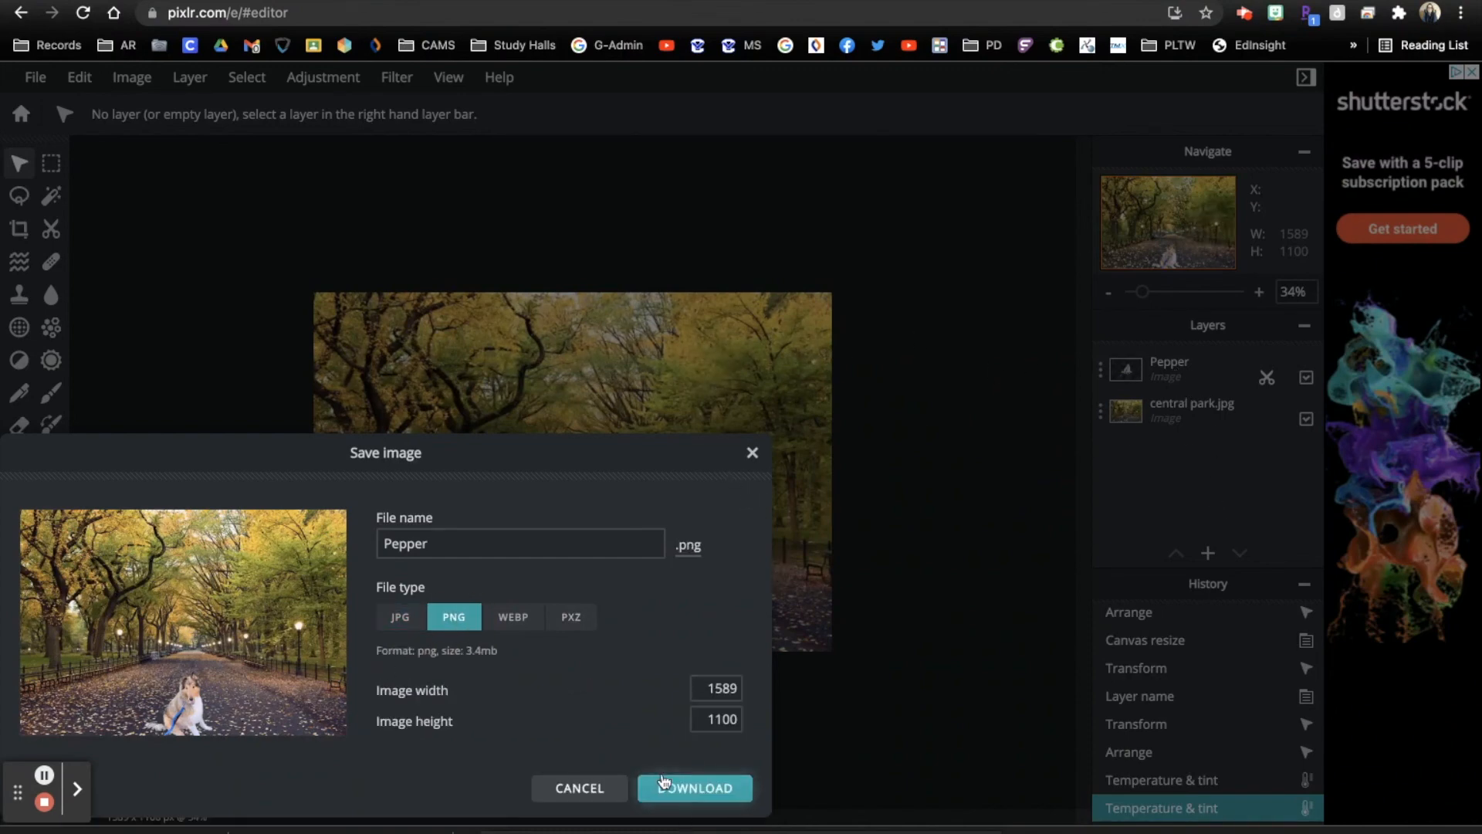
pyautogui.click(689, 794)
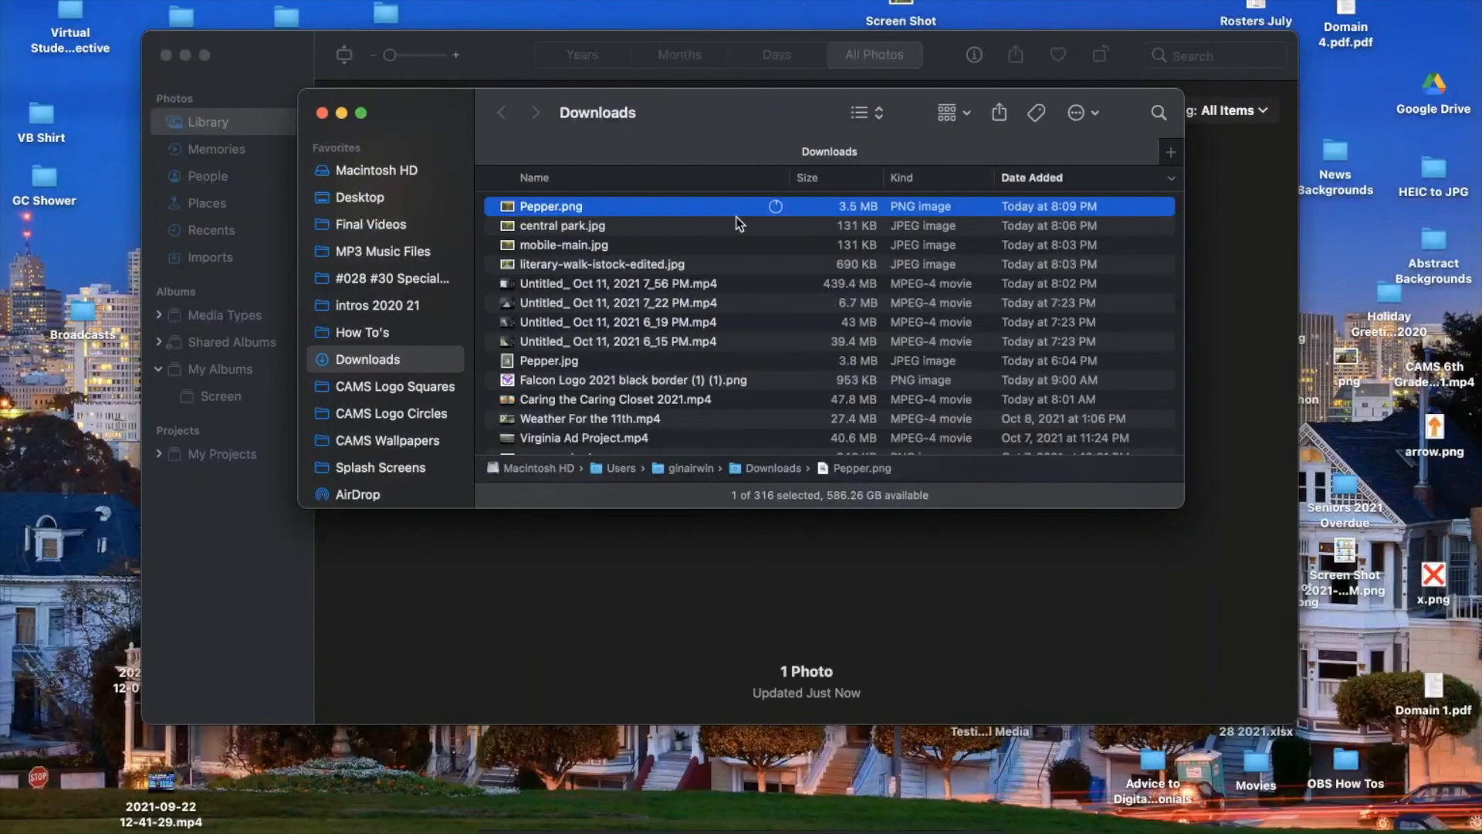
pyautogui.press('space')
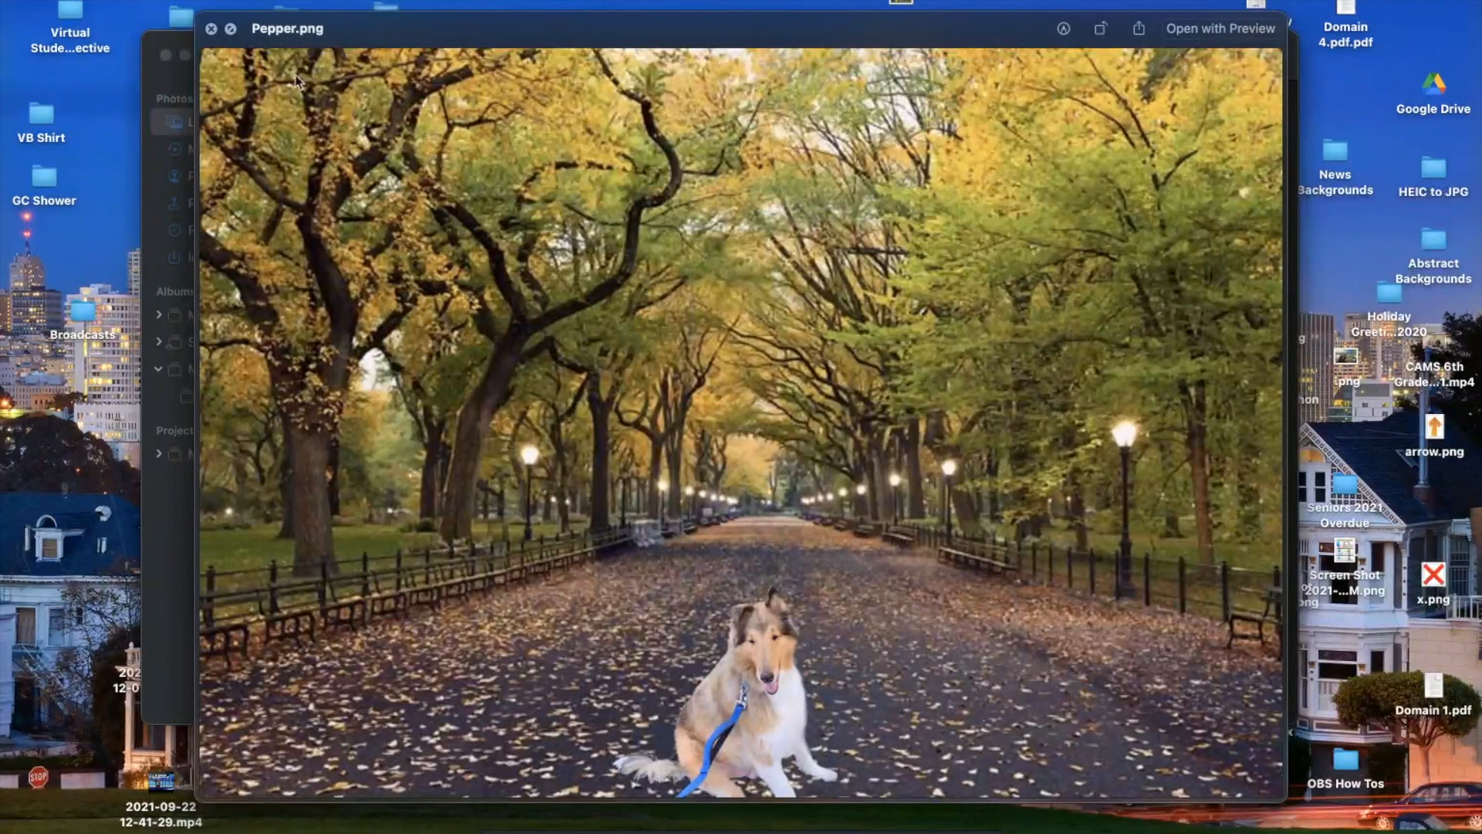
pyautogui.click(212, 27)
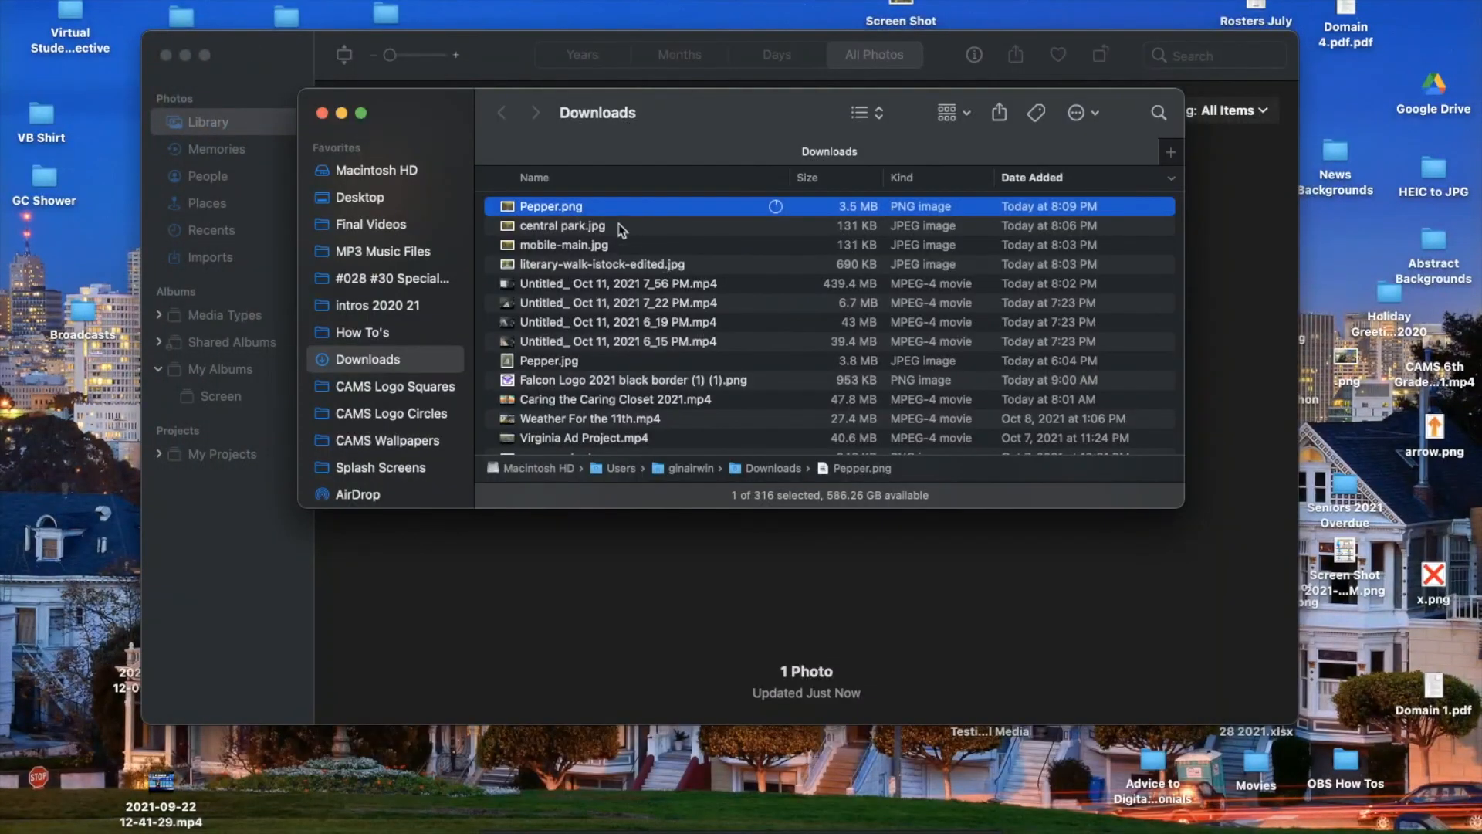